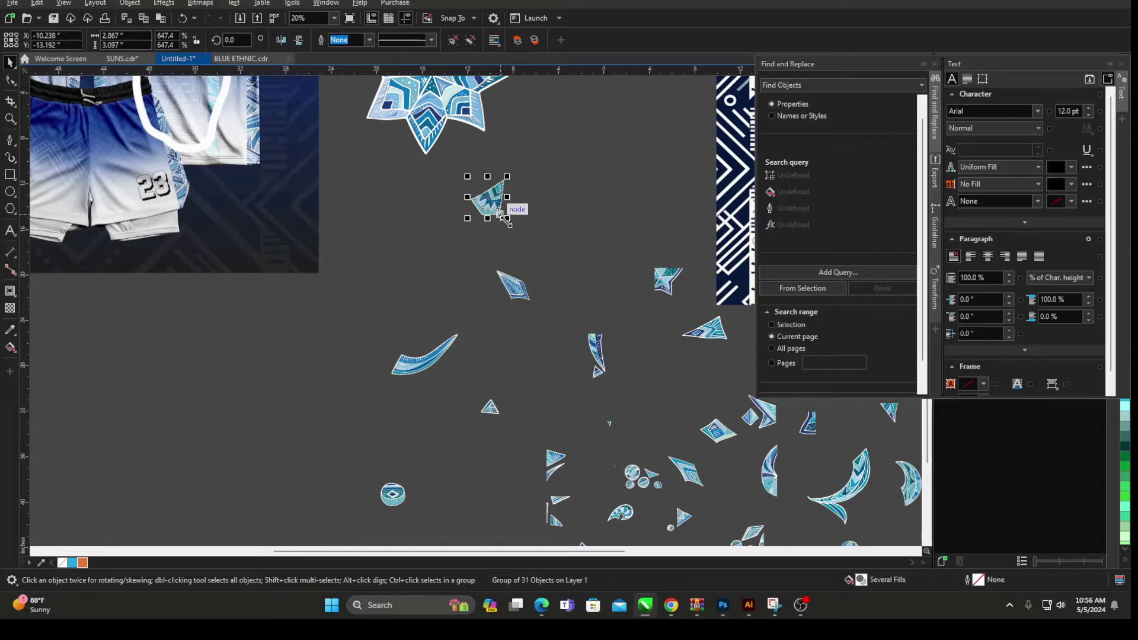
Step: Enlarge the selected triangular fragment to about 8 × 9 in and fit it at the bottom of the ethnic pattern cluster
left_click_drag(507, 218, 437, 139)
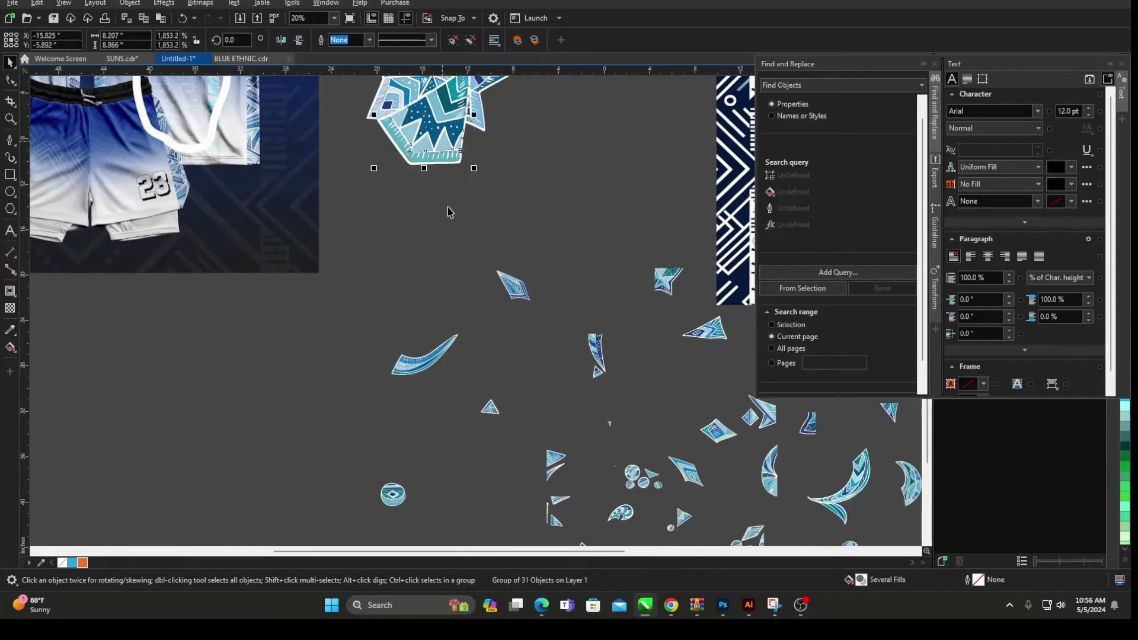
scroll(474, 233, "down", 2)
scroll(440, 118, "up", 3)
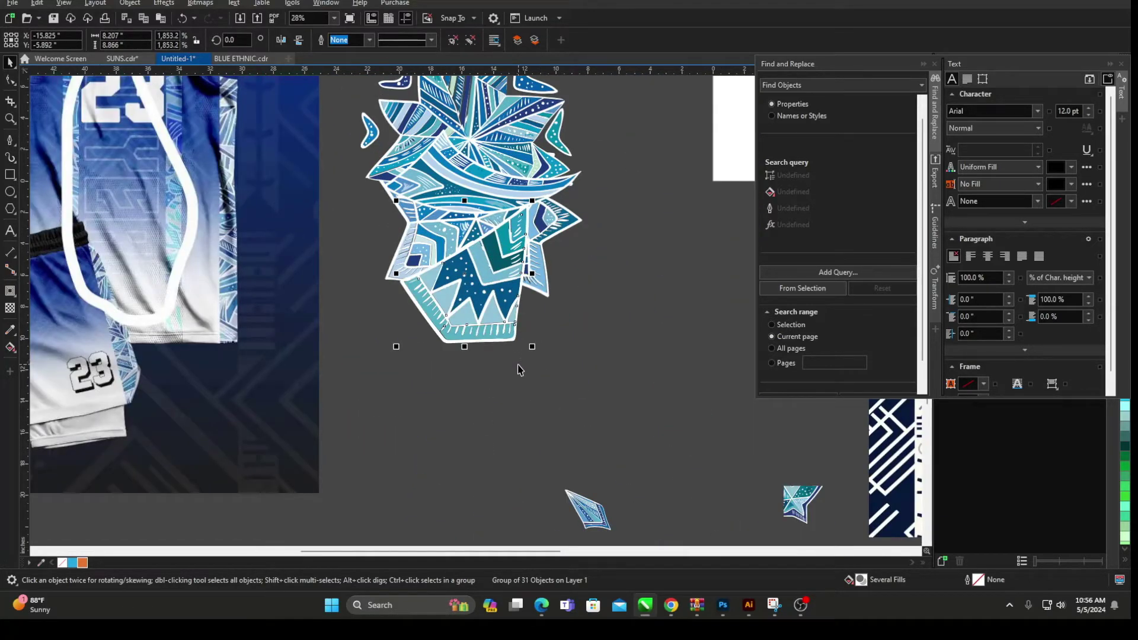
left_click_drag(532, 346, 525, 345)
left_click(573, 289)
Step: Move the triangular fragment beside the navy pattern onto the cluster and enlarge it across the cluster's lower part
scroll(572, 288, "down", 5)
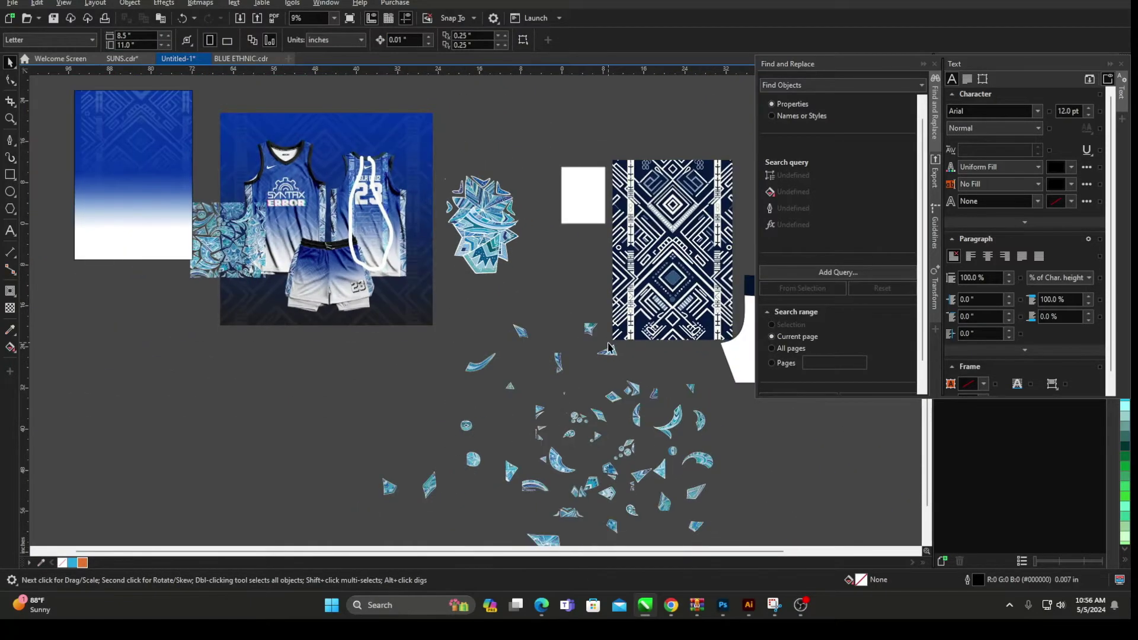
left_click(610, 353)
scroll(613, 354, "up", 4)
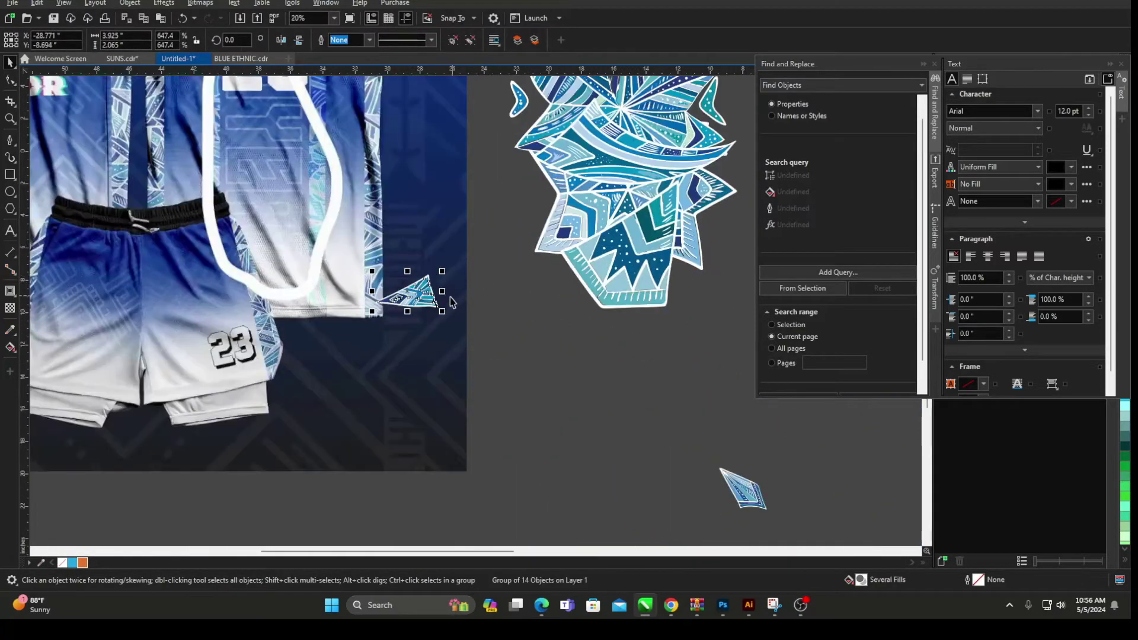
left_click_drag(444, 312, 666, 266)
left_click(682, 315)
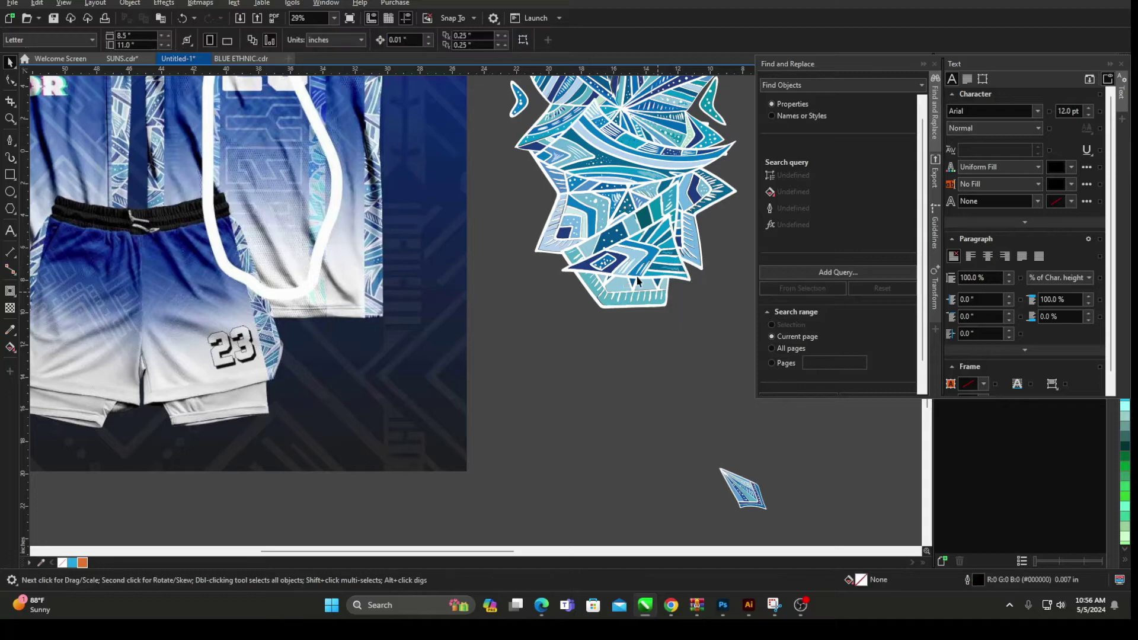
Step: Bring a polygonal fragment from the scattered pieces to the cluster's bottom end, enlarged to about 5.2 × 4.2 in
scroll(347, 230, "down", 3)
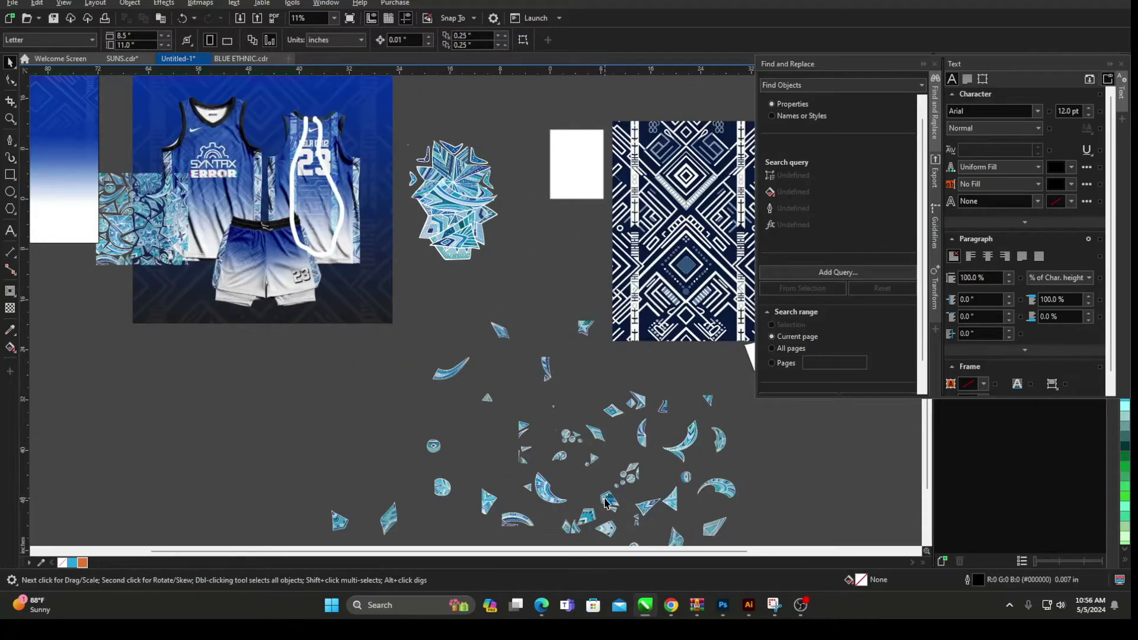
left_click(457, 255)
scroll(474, 278, "up", 3)
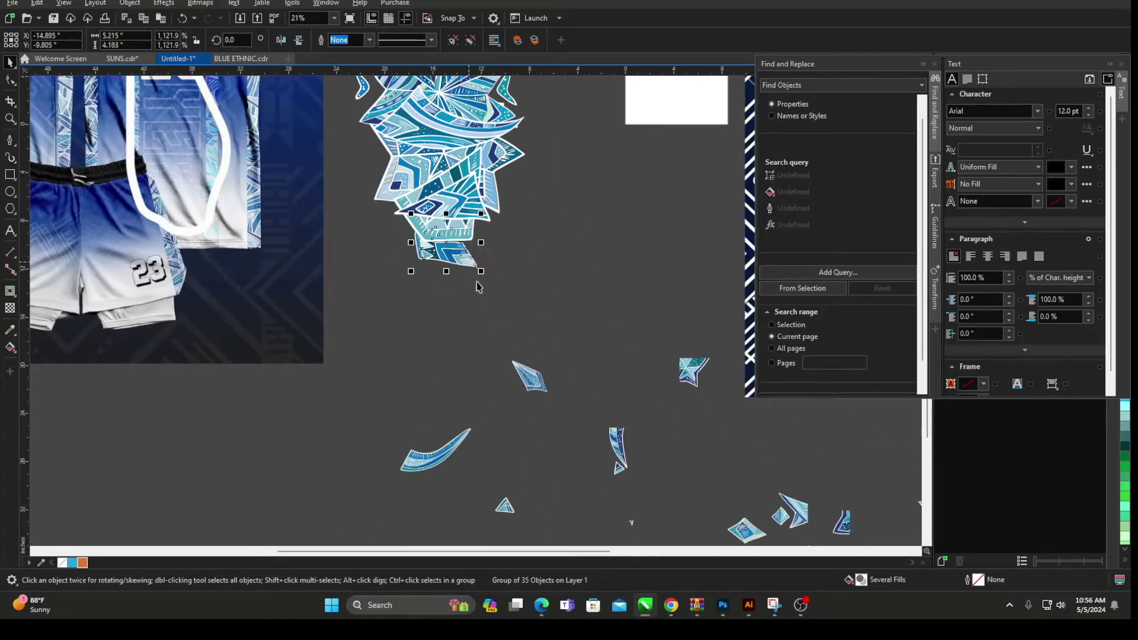
Step: Bring the polygonal fragment to the front of the page and place it over the cluster's lower middle
right_click(464, 260)
mouse_move(492, 347)
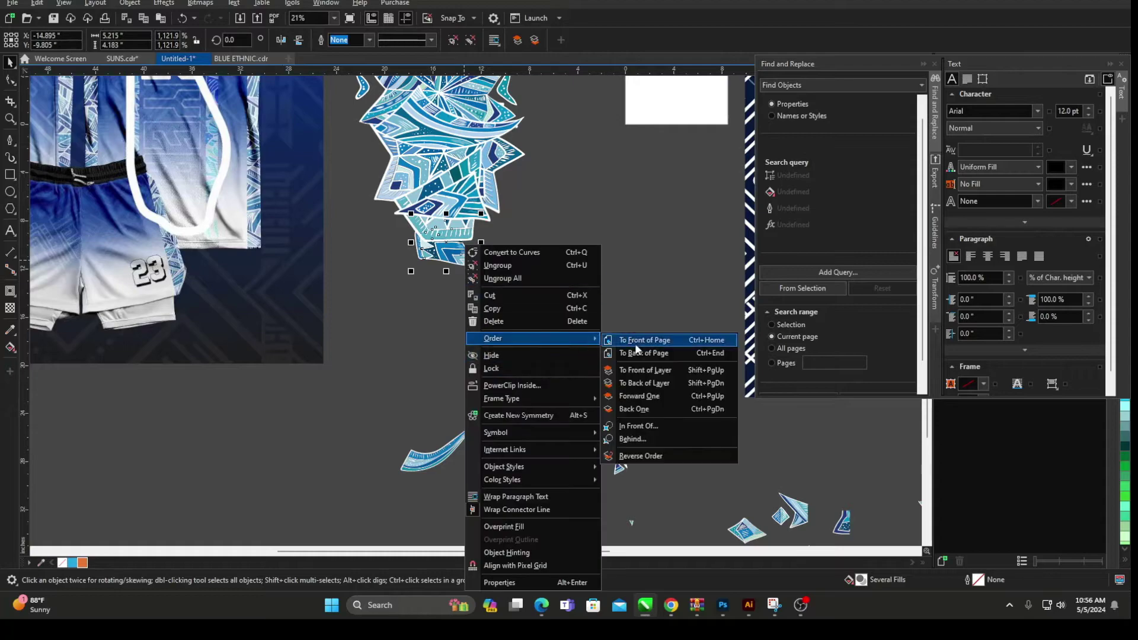
left_click(635, 347)
left_click_drag(462, 261, 453, 185)
left_click(526, 221)
Step: Move a large pointed fragment from the scattered pieces to the empty area just below the cluster
scroll(557, 372, "down", 4)
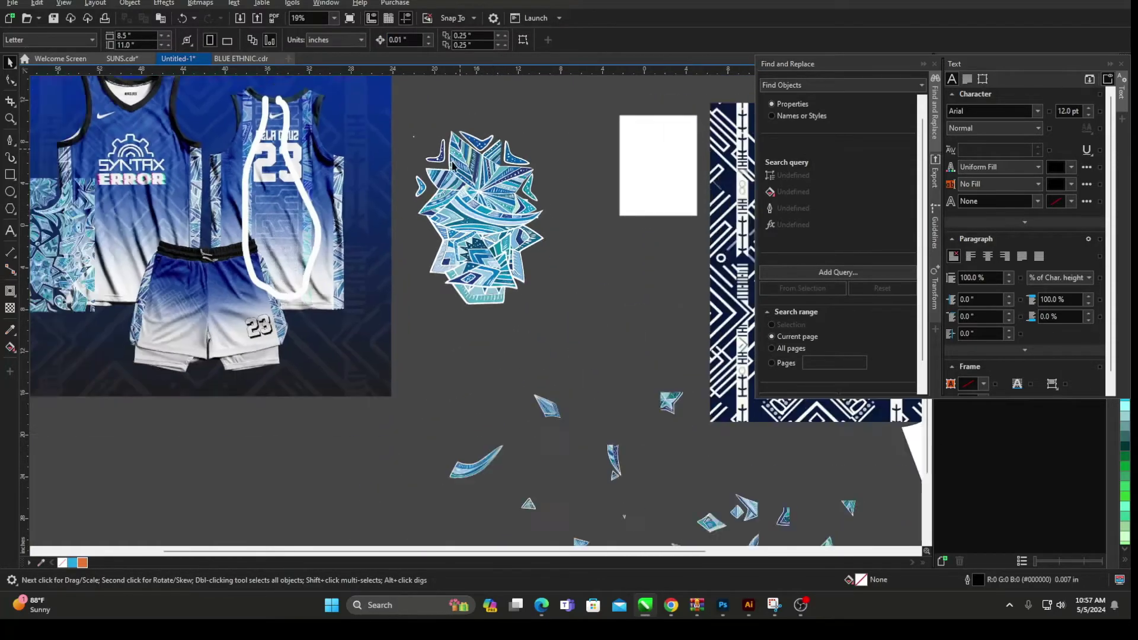
scroll(600, 445, "up", 2)
left_click_drag(495, 515, 412, 126)
scroll(438, 252, "down", 2)
scroll(372, 89, "up", 3)
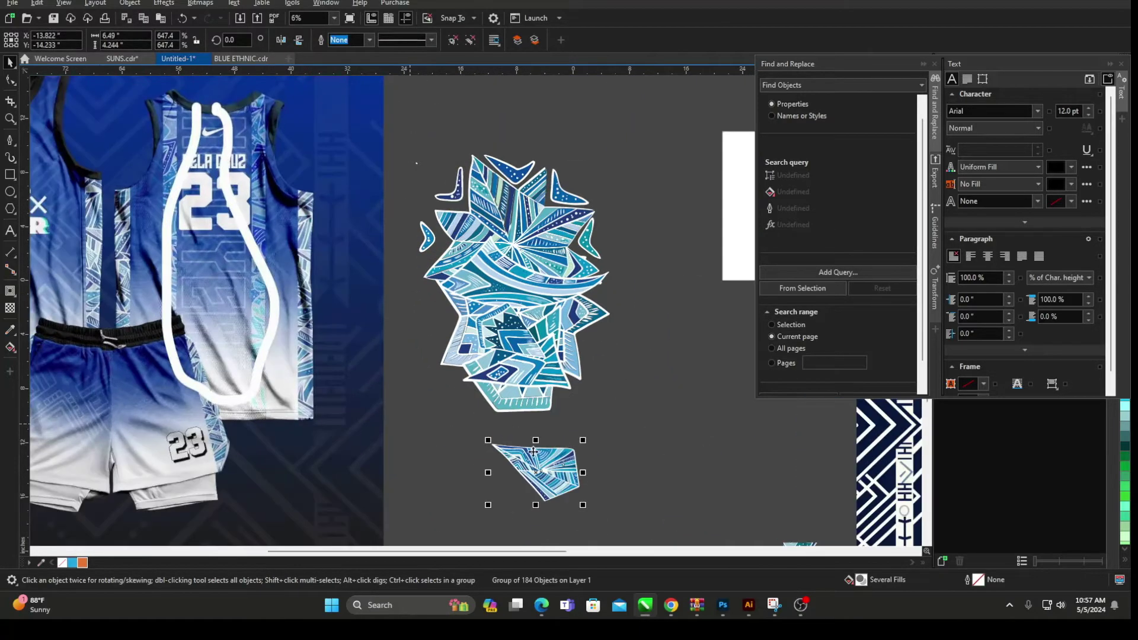
Step: Enlarge the pointed fragment to about 10.7 × 7 in for the cluster's bottom end and place a copy at its top
left_click_drag(533, 452, 578, 464)
left_click_drag(537, 425, 541, 263)
scroll(542, 437, "down", 1)
scroll(529, 226, "up", 2)
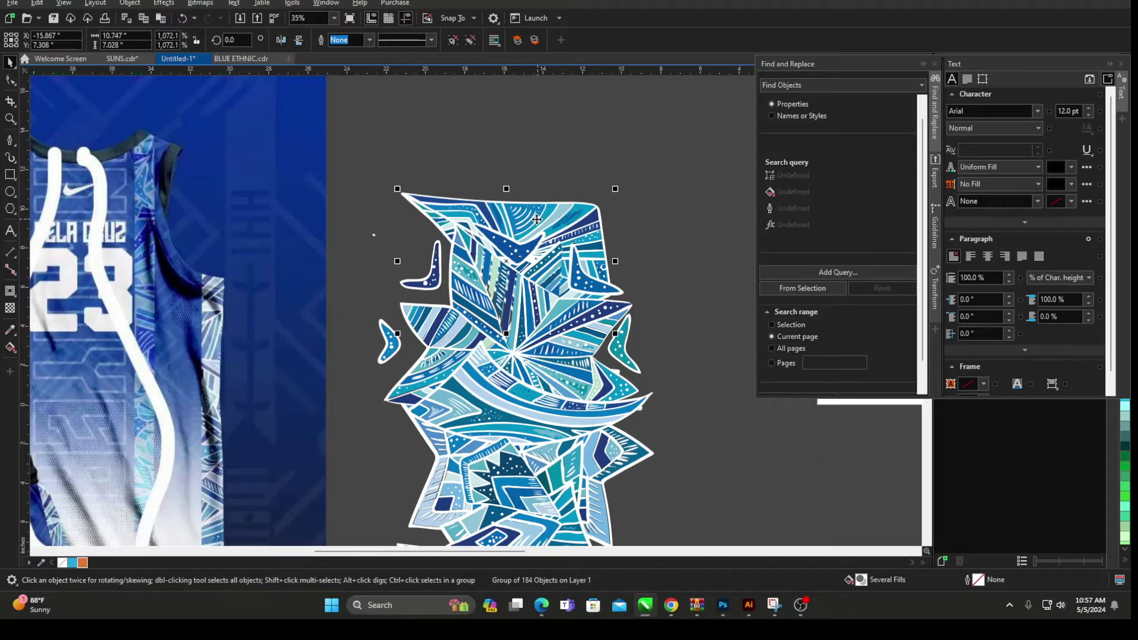
Step: Bring the top copy to the front of the page, mirror it horizontally and align it with the cluster's upper edge
right_click(537, 219)
mouse_move(574, 312)
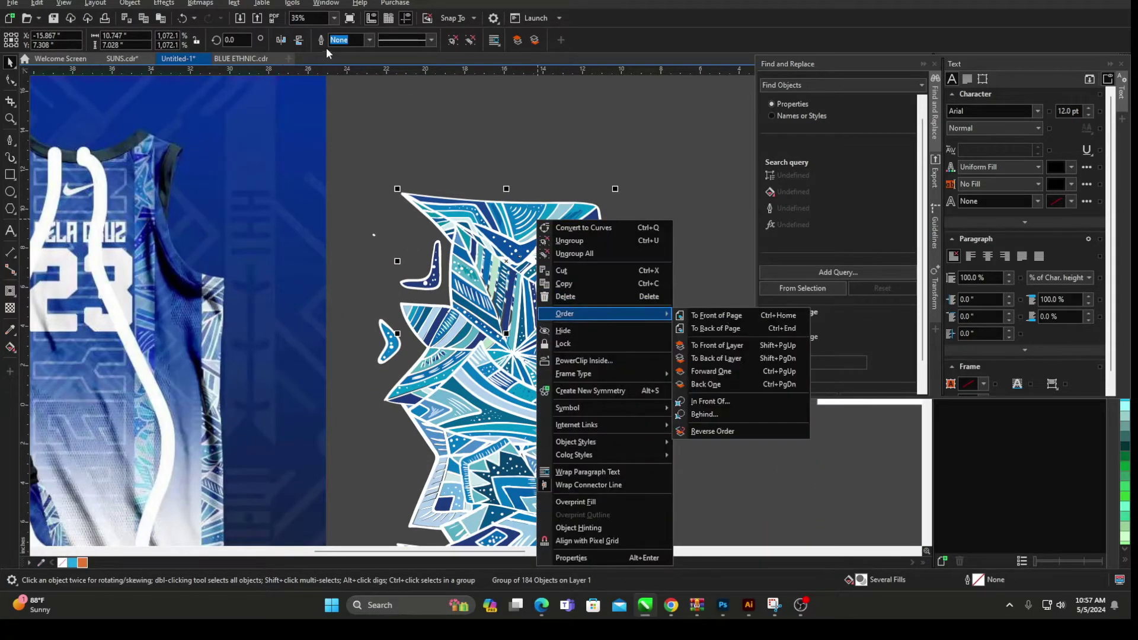
left_click(699, 314)
left_click(277, 39)
left_click_drag(543, 223, 592, 242)
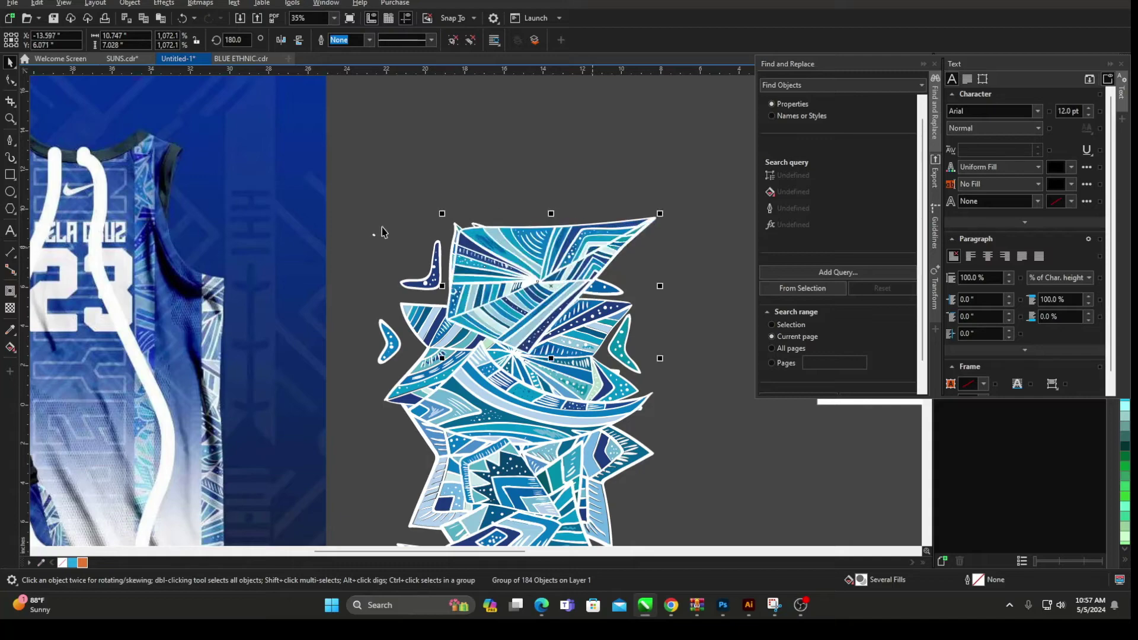
Step: Move a triangular fragment from the scattered pieces toward the cluster and enlarge it to about 13.7 × 9.5 in
scroll(398, 139, "down", 2)
scroll(385, 153, "down", 3)
scroll(487, 290, "up", 3)
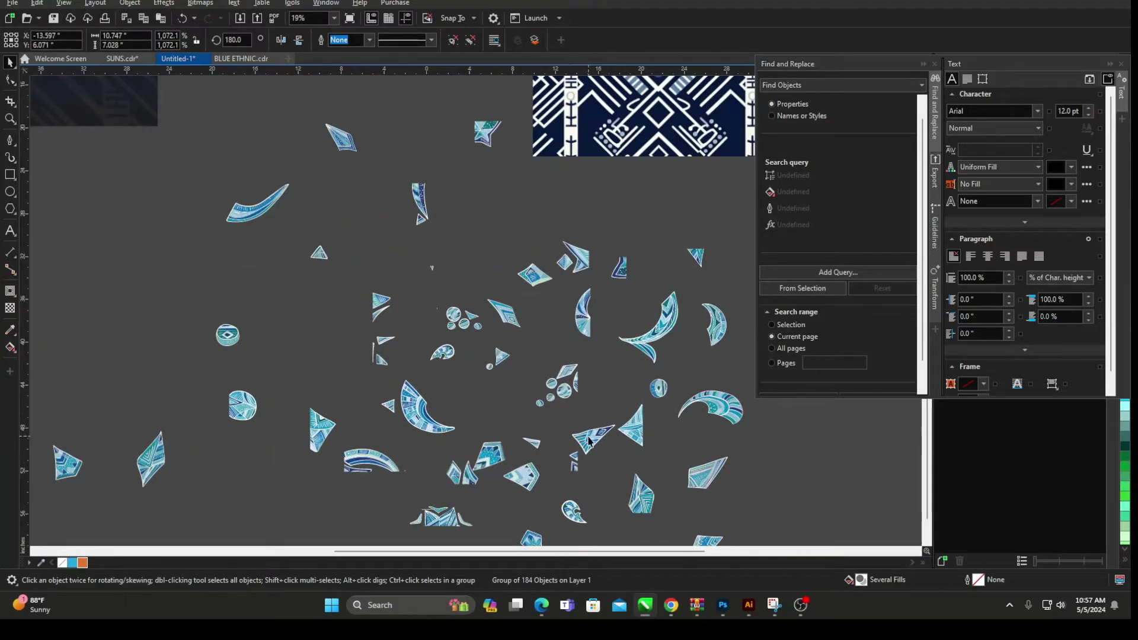
left_click_drag(588, 437, 416, 102)
scroll(464, 279, "down", 3)
scroll(415, 166, "up", 2)
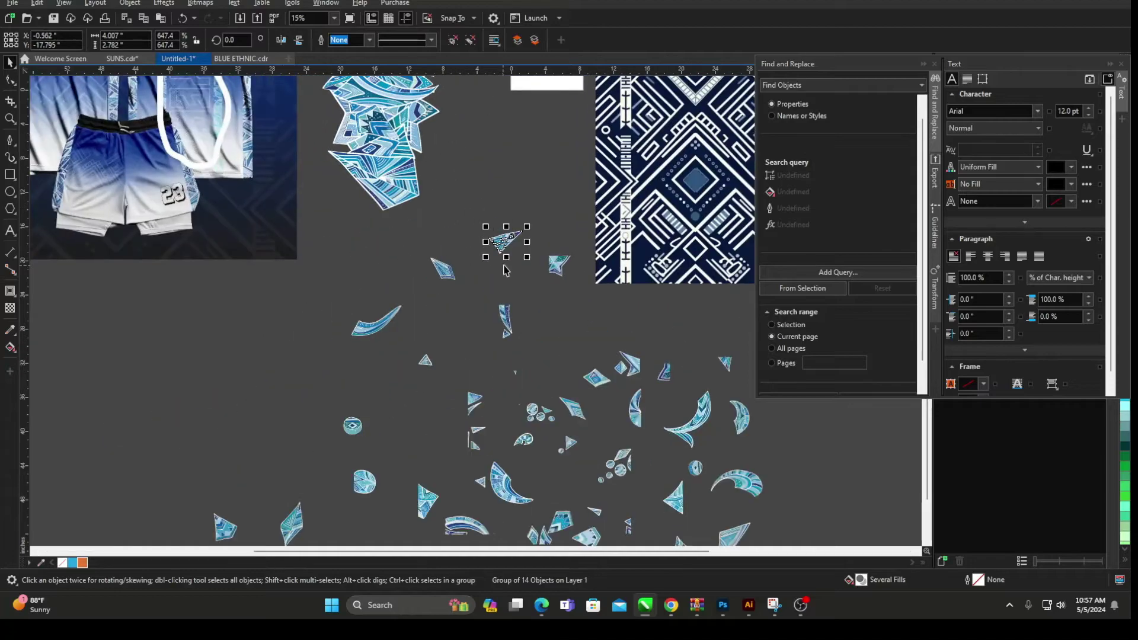
left_click_drag(527, 259, 566, 311)
Step: Place the enlarged triangular fragment over the upper right part of the cluster
scroll(506, 302, "down", 2)
left_click_drag(504, 275, 487, 203)
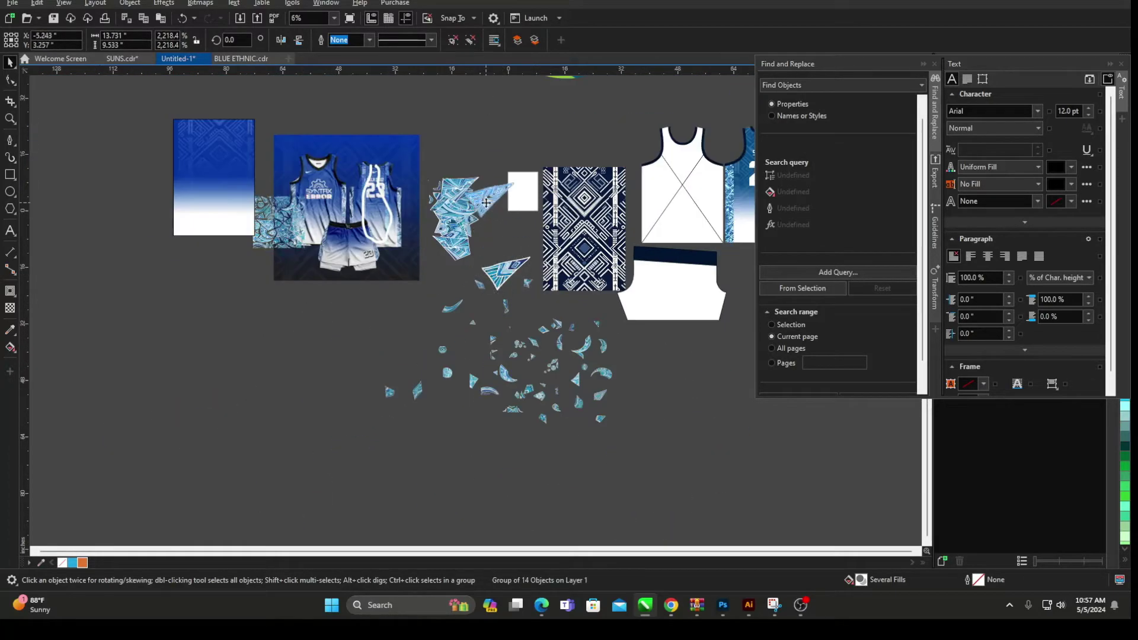
scroll(448, 176, "up", 2)
scroll(523, 202, "up", 1)
left_click_drag(578, 255, 518, 237)
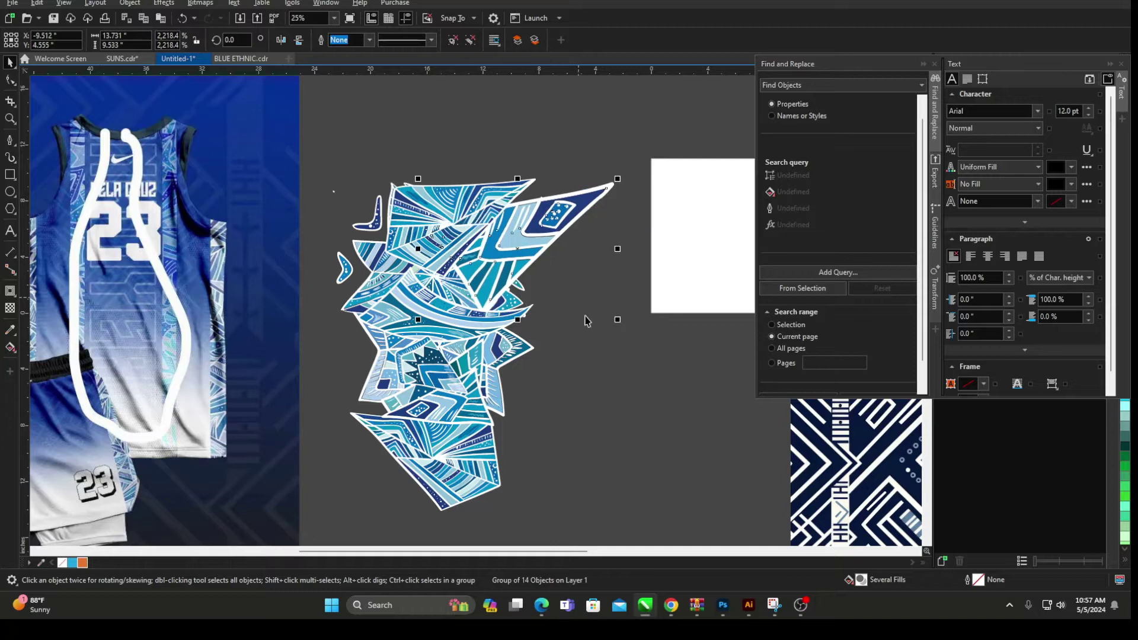
Step: Mirror the triangular fragment horizontally and rotate it to about 242.4°
left_click(283, 41)
left_click(546, 271)
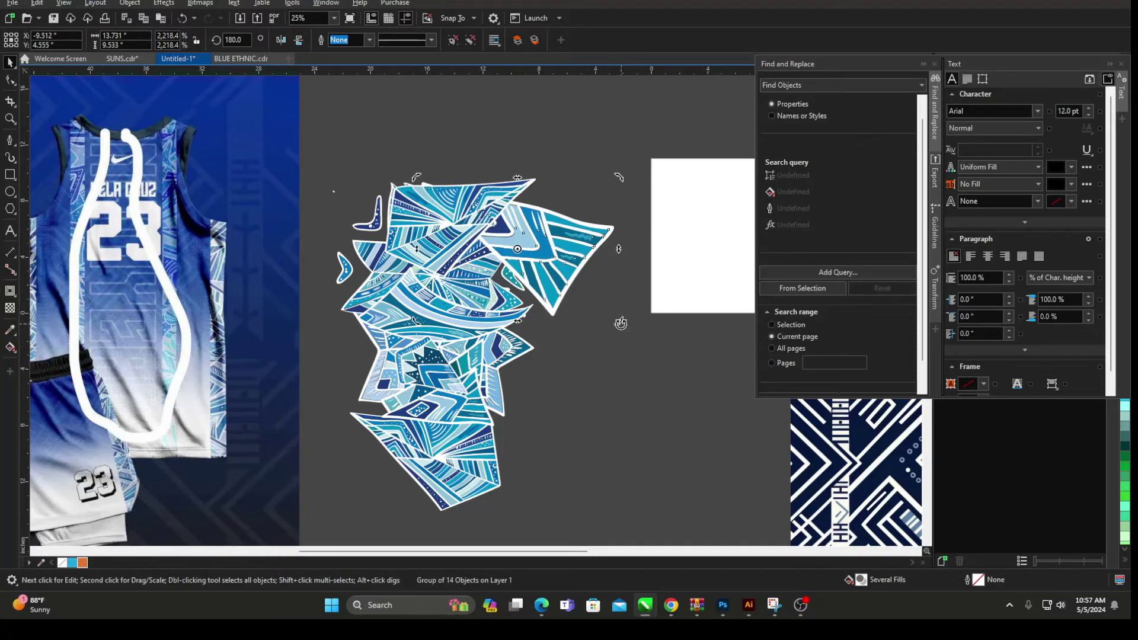
left_click_drag(620, 323, 617, 196)
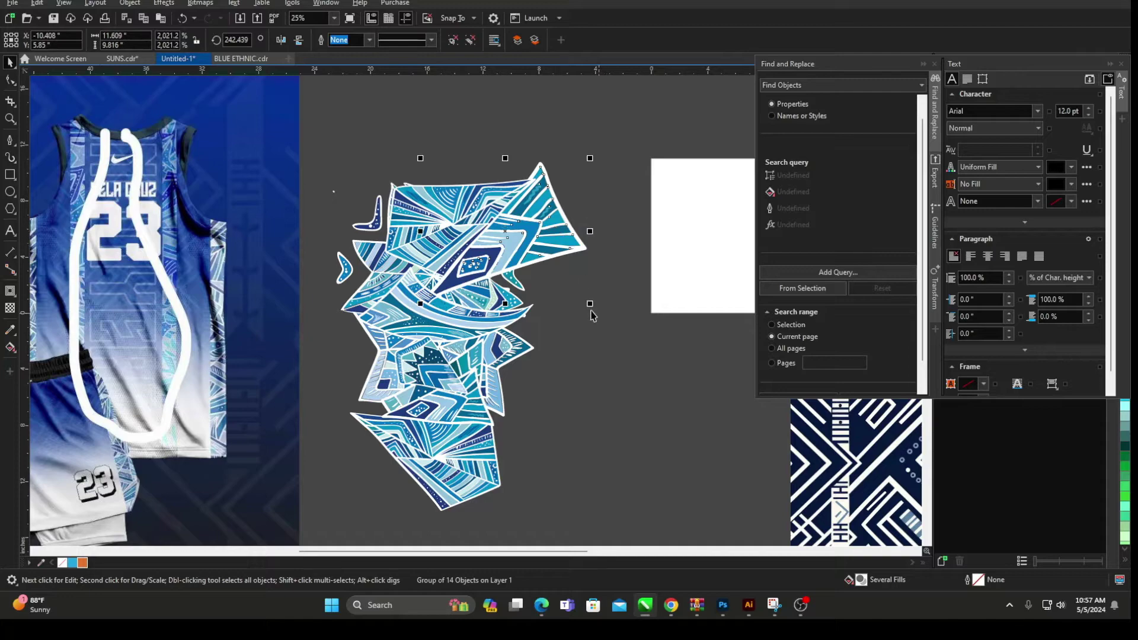
Step: Shrink the rotated fragment to about 9.1 × 7.7 in and place it over the middle of the cluster's upper half
left_click_drag(589, 305, 572, 289)
left_click_drag(541, 243, 487, 280)
scroll(433, 271, "up", 1)
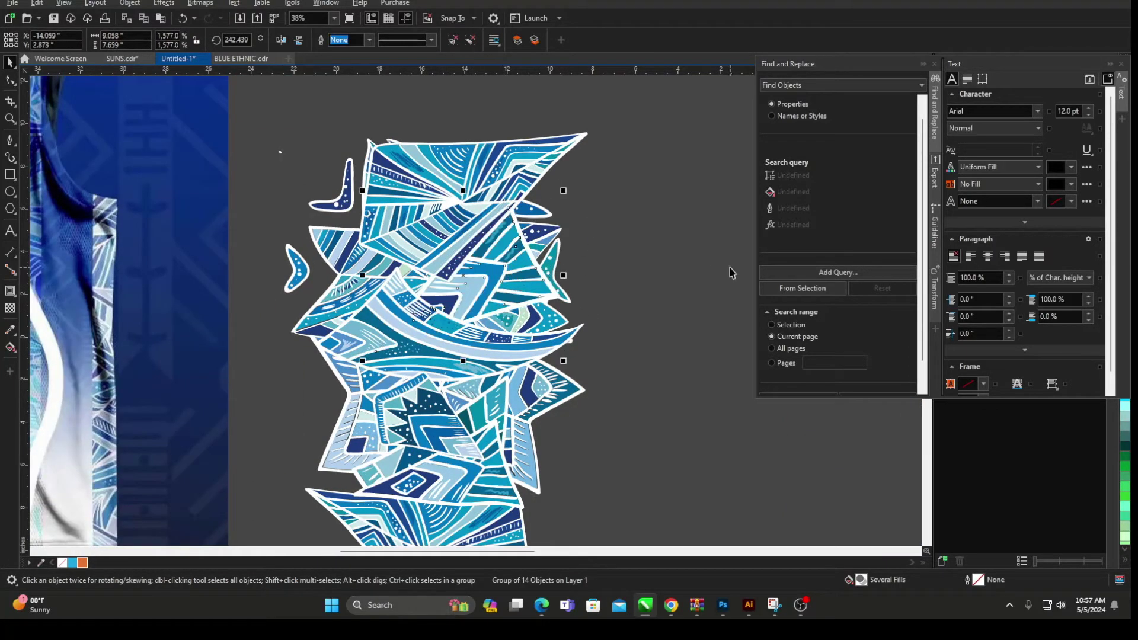
left_click(731, 269)
Step: Select all the fragments of the assembled cluster and group them
scroll(414, 250, "down", 2)
scroll(414, 250, "down", 3)
left_click_drag(539, 152, 352, 425)
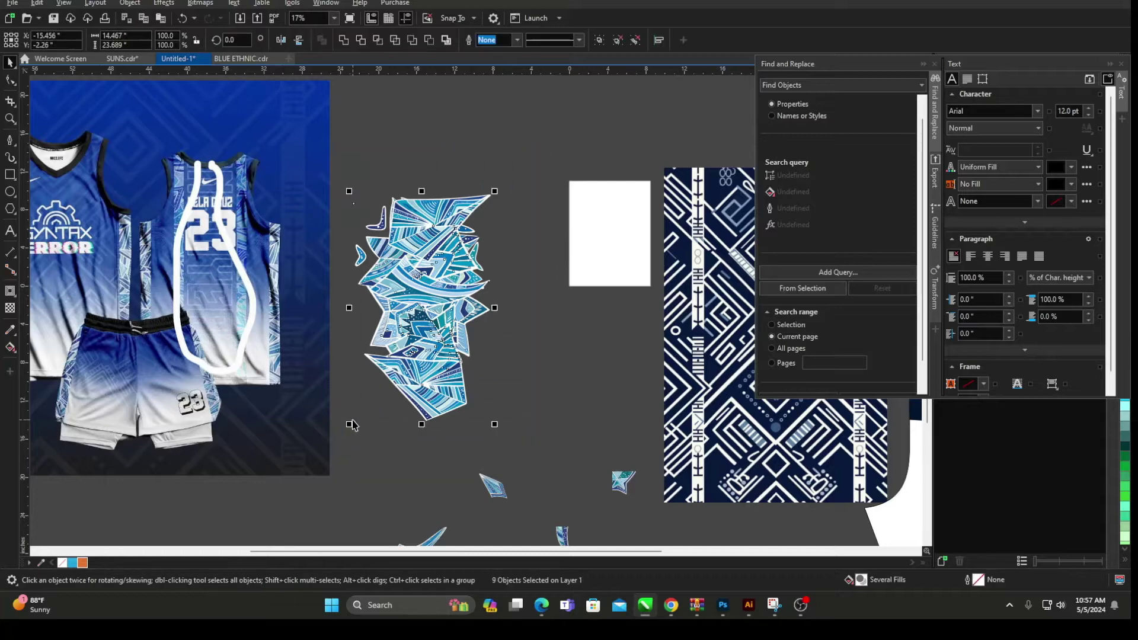
key("ctrl+g")
Step: Duplicate the grouped cluster above the original, mirror the copy vertically and horizontally, and align it with the original
left_click_drag(415, 394, 426, 214)
right_click(425, 213)
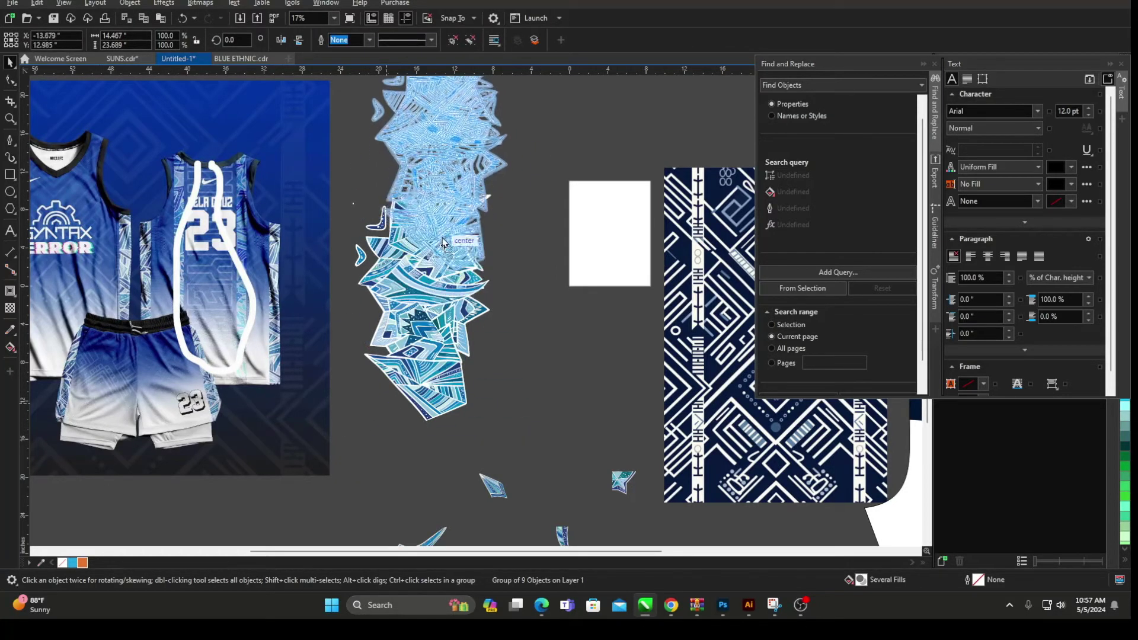
left_click(301, 40)
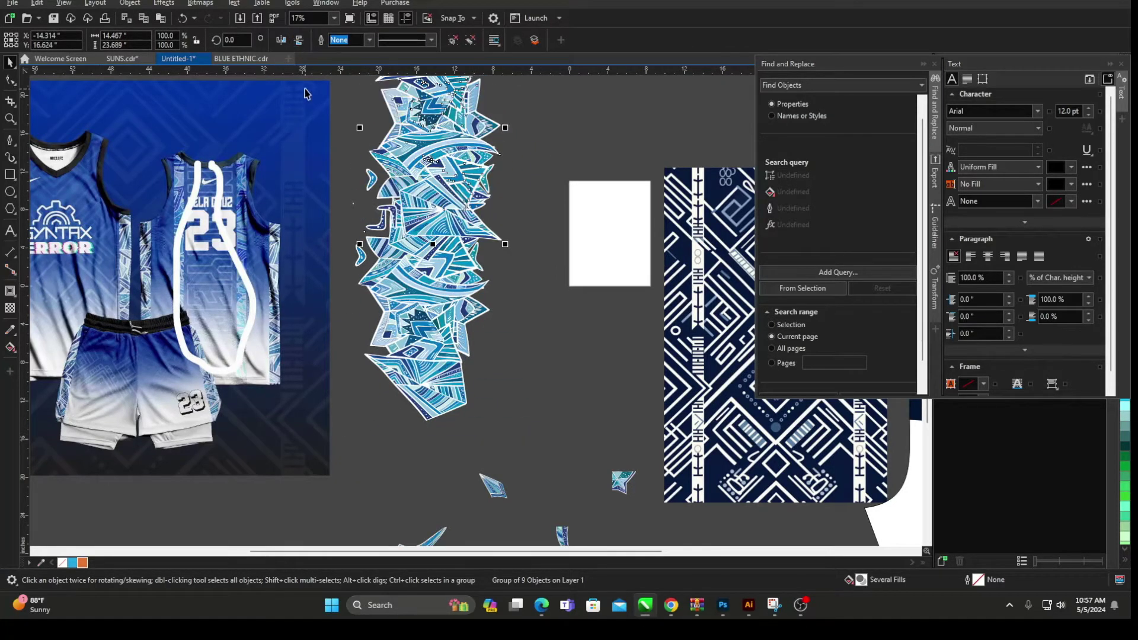
left_click(279, 41)
left_click_drag(428, 144, 425, 167)
Step: Send the mirrored copy to the back of the page and shift it slightly upward
right_click(426, 167)
mouse_move(474, 260)
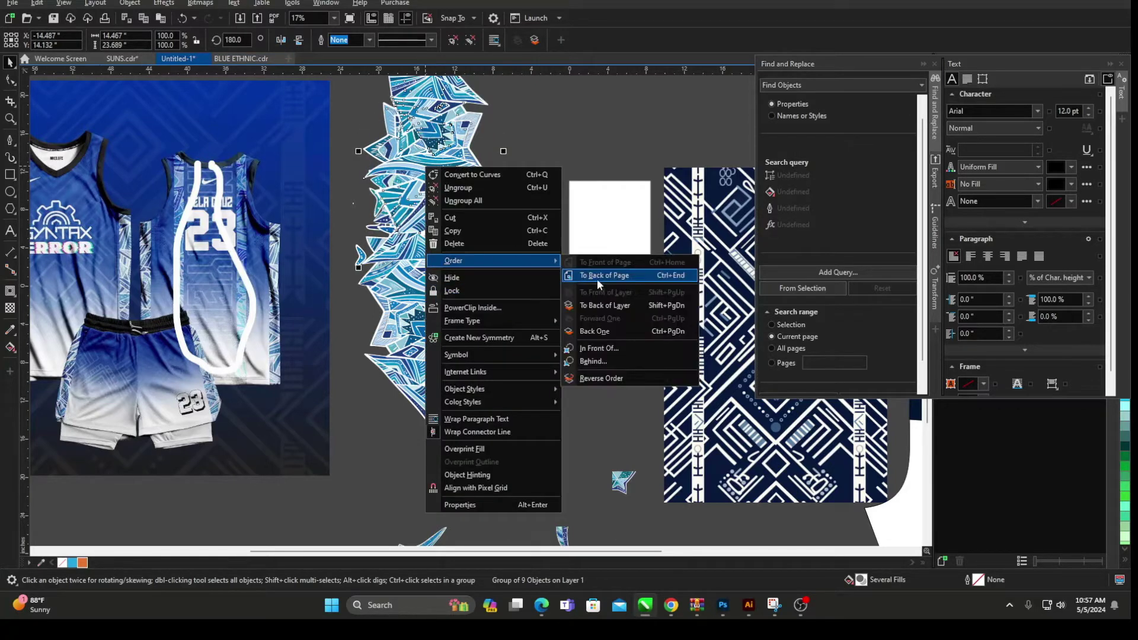
left_click(596, 278)
scroll(437, 157, "down", 2)
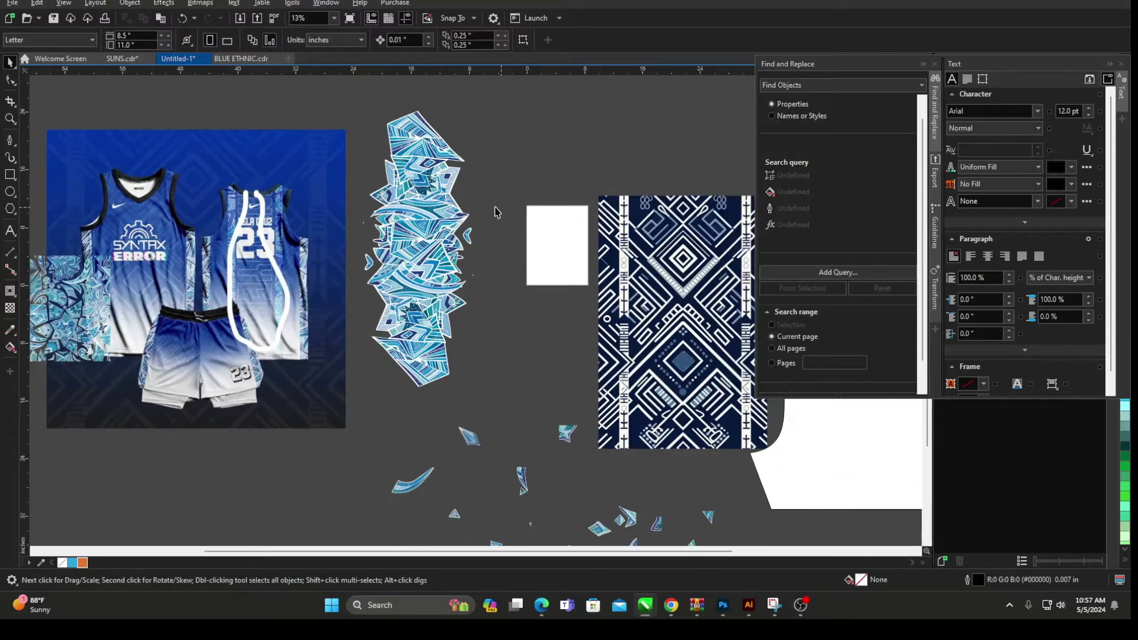
left_click(416, 164)
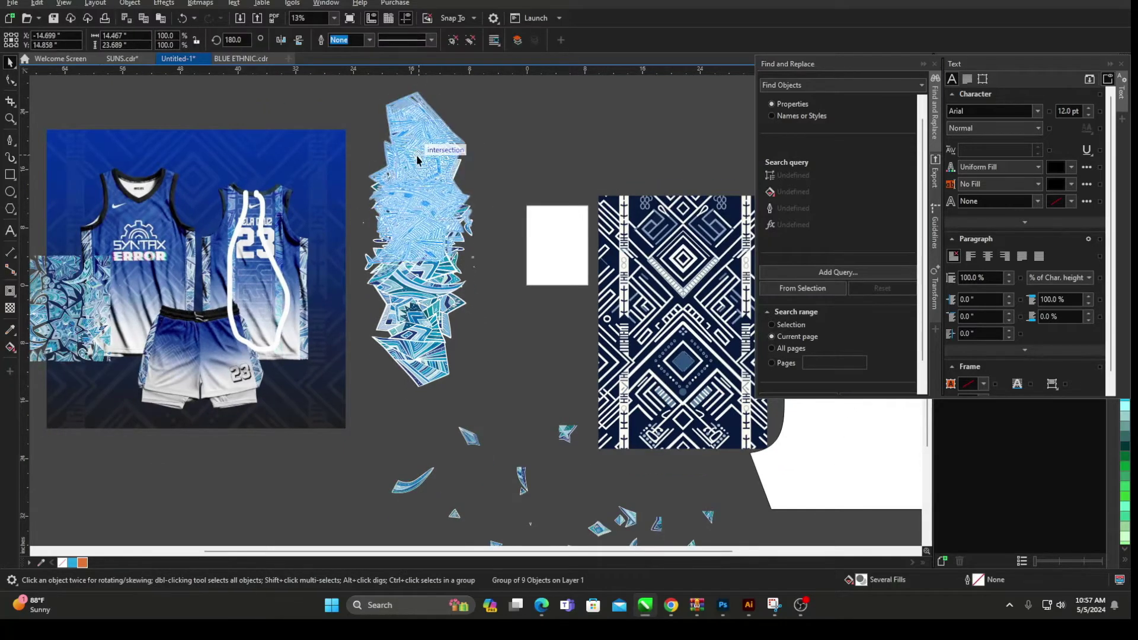
left_click(535, 180)
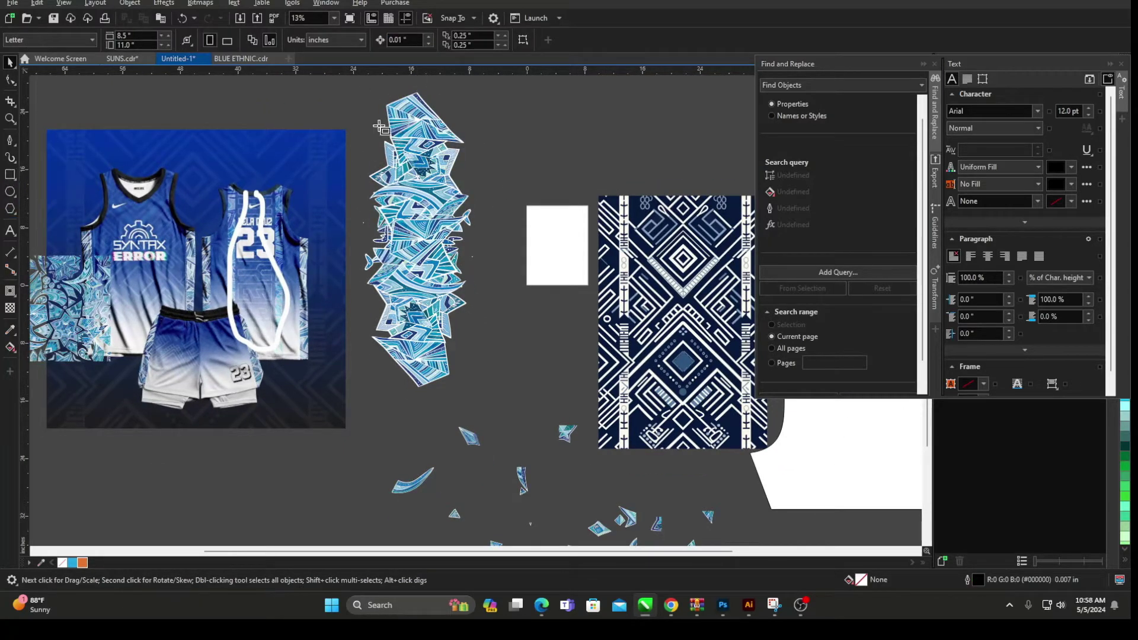
Step: Draw a vertical rectangle about 5 × 38.4 in through the middle of the pattern and fill it light blue (R36 G166 B222)
key("F6")
left_click_drag(401, 93, 438, 372)
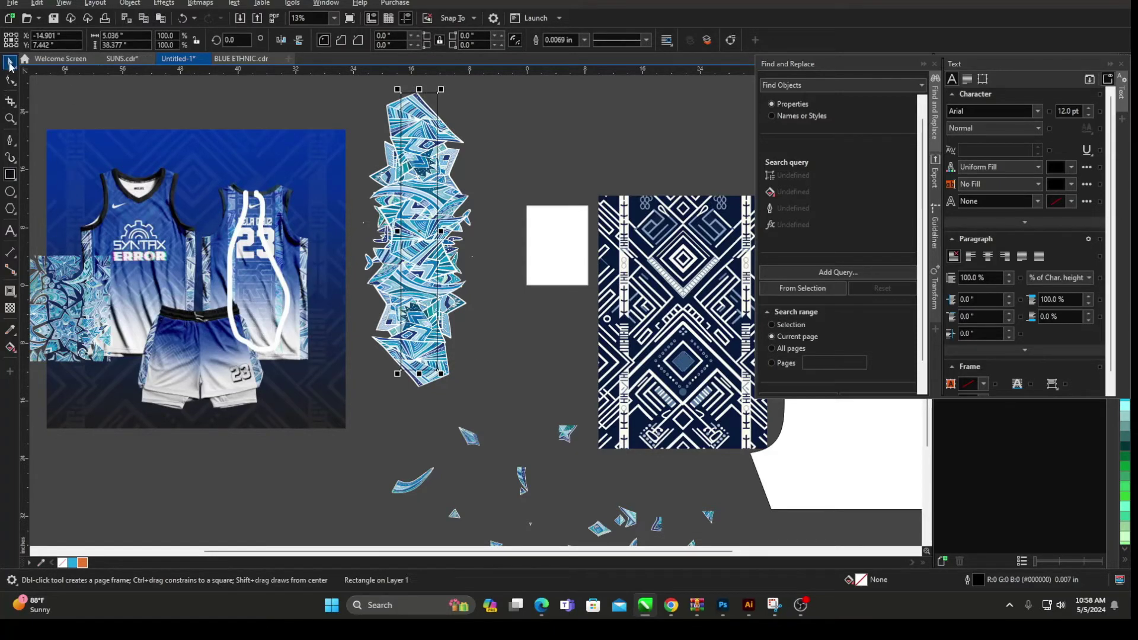
left_click(9, 63)
scroll(142, 223, "up", 1)
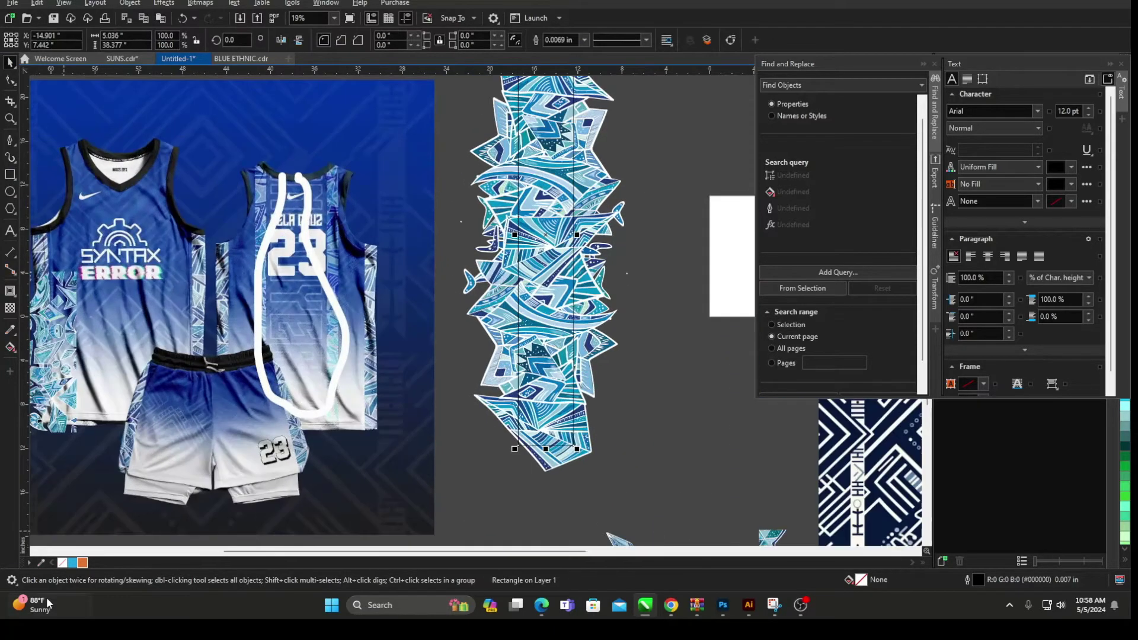
left_click(72, 563)
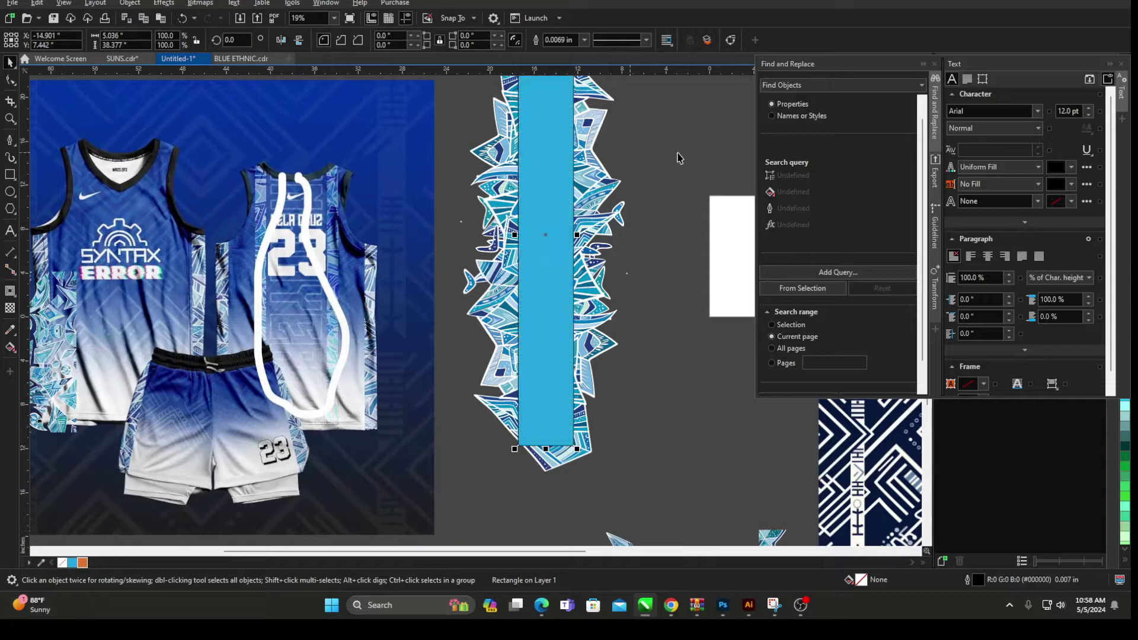
Step: Select both pattern halves together and group them into one object
left_click(596, 145, "shift")
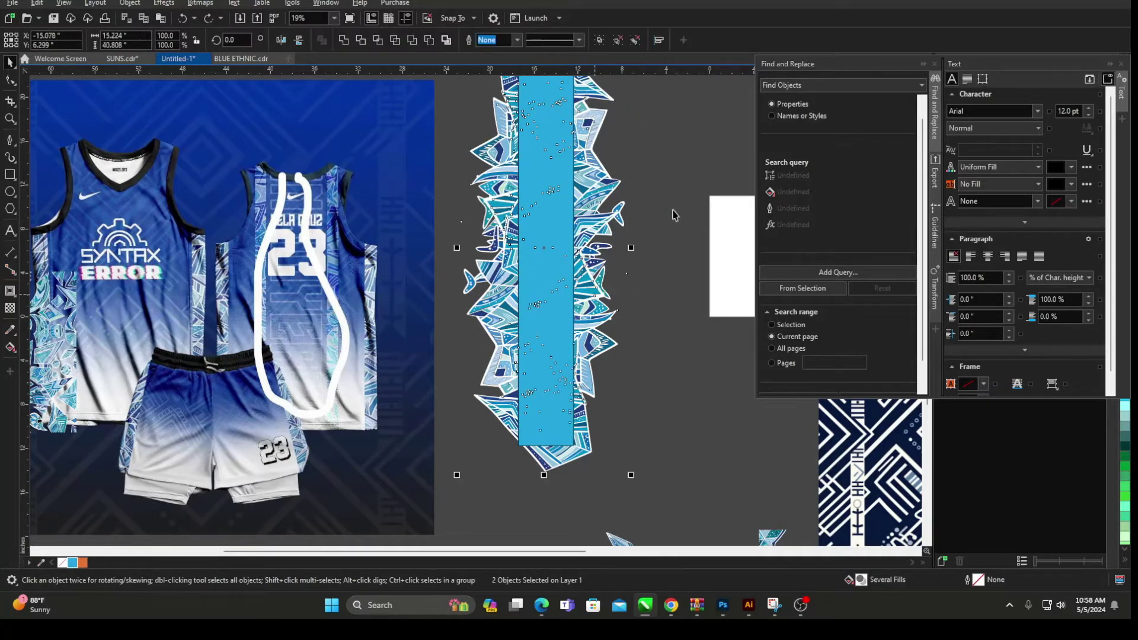
left_click(672, 214)
Step: Change the vertical rectangle's uniform fill to white
left_click(554, 268)
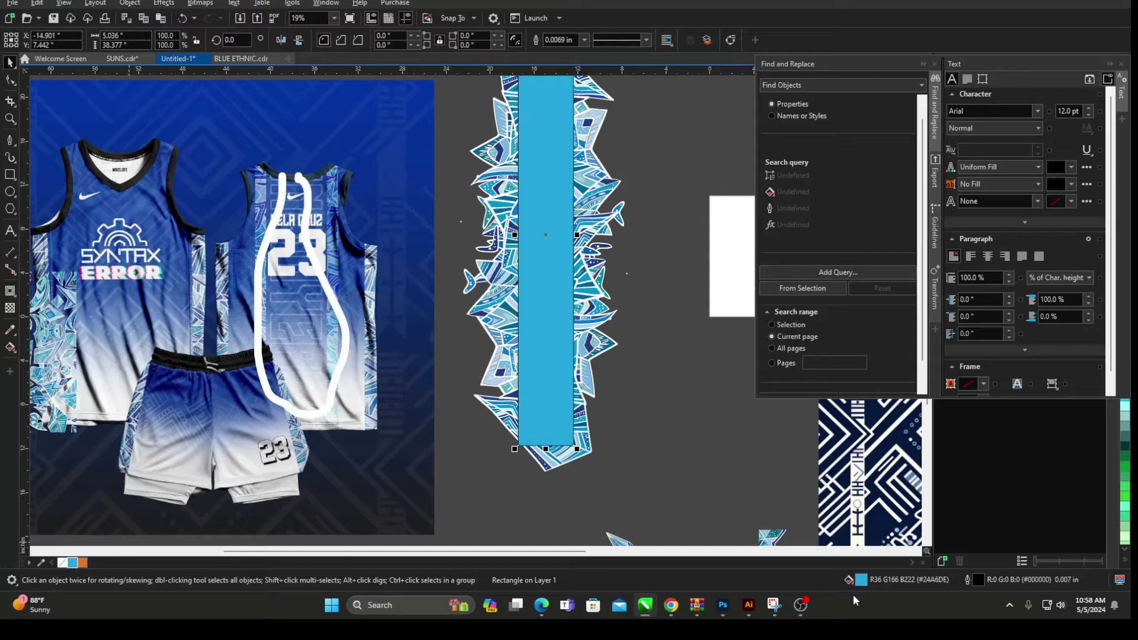
key("shift+F11")
left_click(439, 185)
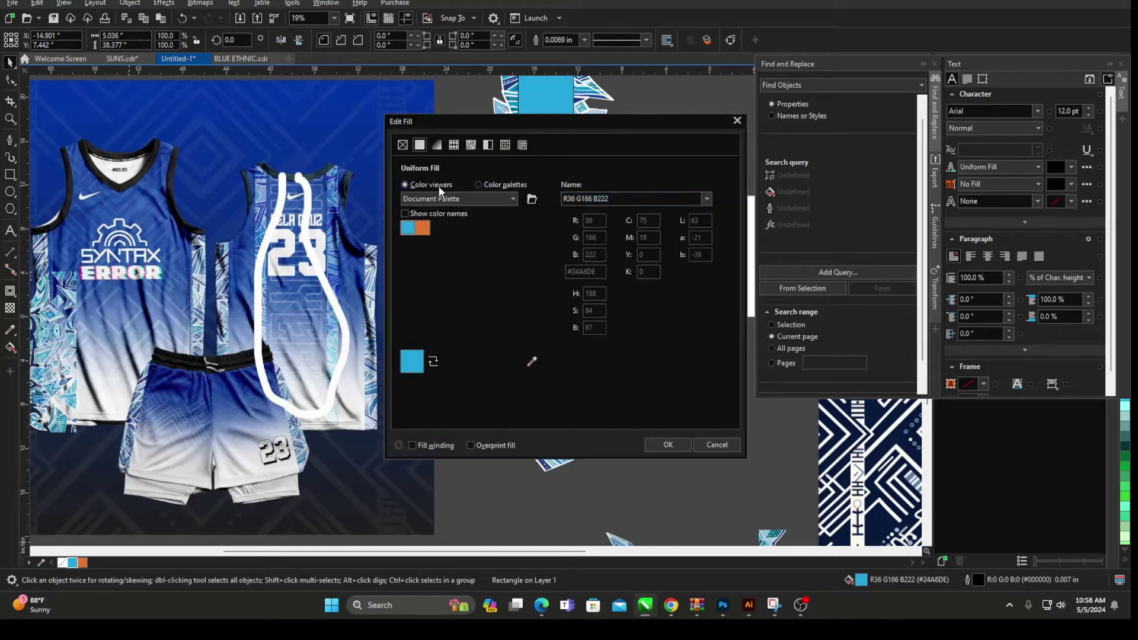
left_click_drag(439, 225, 299, 134)
left_click(668, 446)
Step: PowerClip the grouped pattern inside the vertical rectangle
left_click(626, 189)
left_click(599, 175)
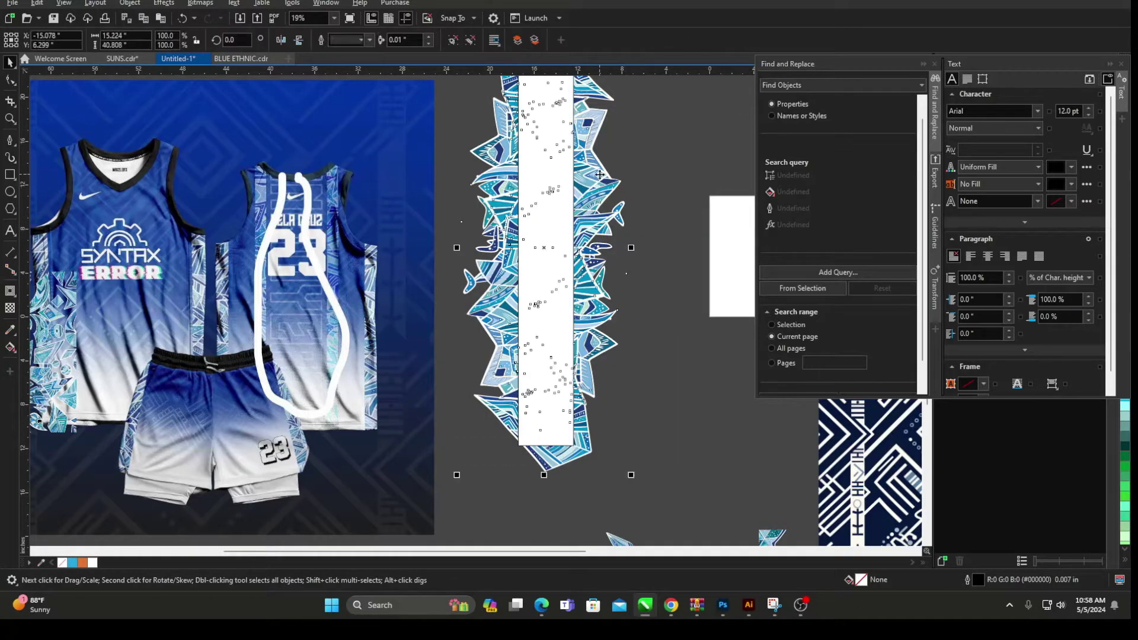
right_click(599, 175)
left_click(654, 316)
left_click(535, 266)
scroll(535, 271, "down", 1)
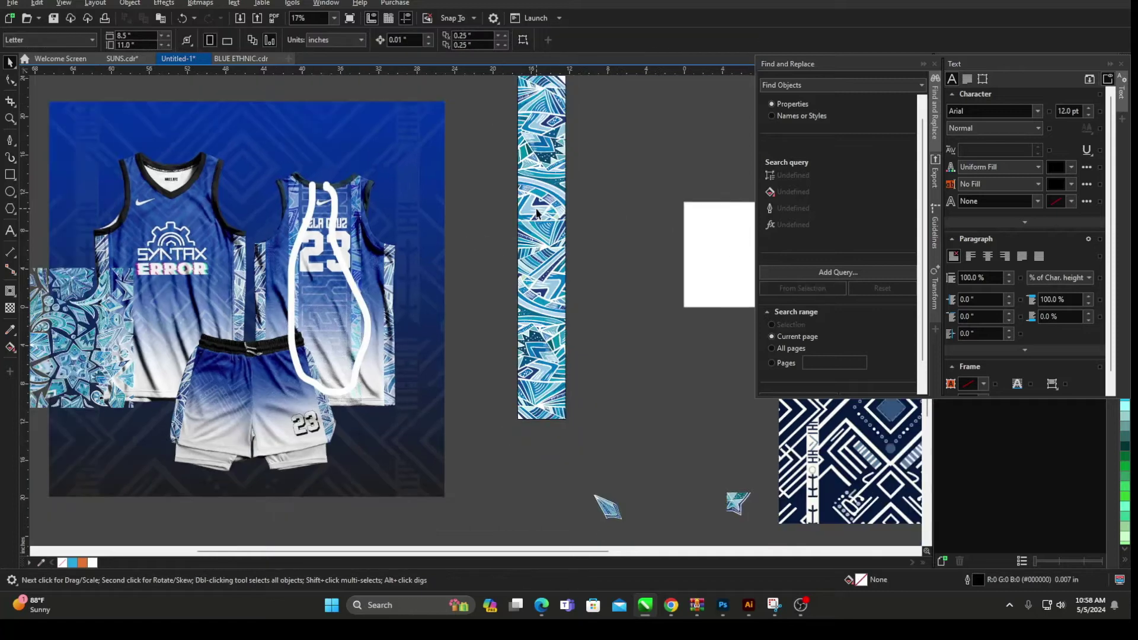
Step: Open the strip's PowerClip contents, rotate the grouped ethnic pattern to about 7 degrees and shift it slightly upward
right_click(525, 205)
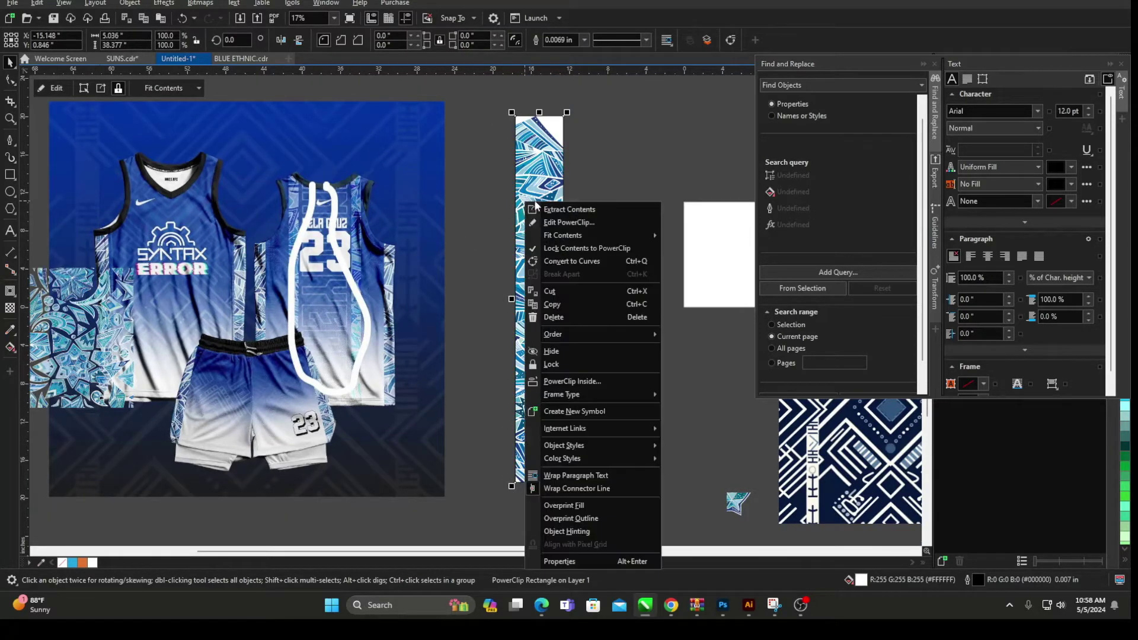
key("Escape")
right_click(532, 183)
left_click(568, 202)
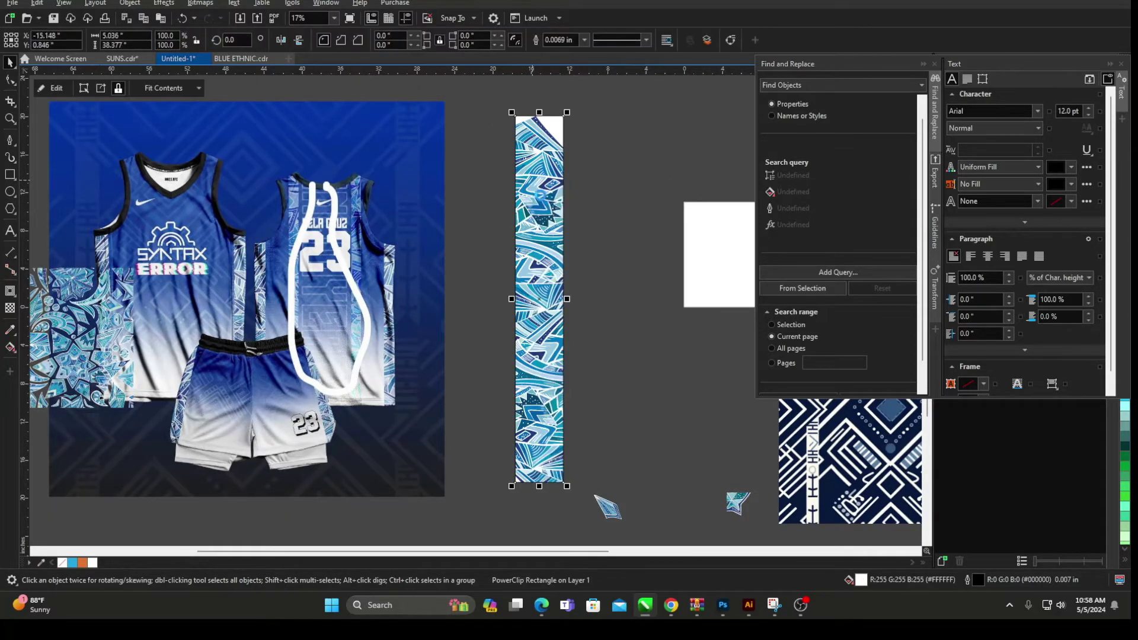
left_click(547, 379)
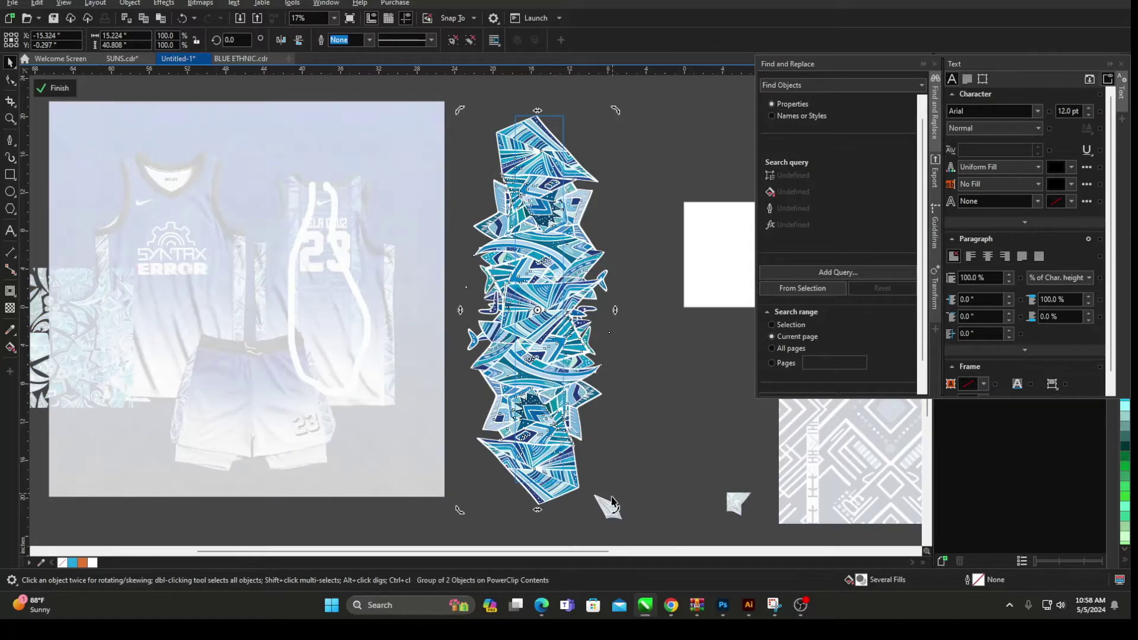
left_click_drag(612, 507, 635, 492)
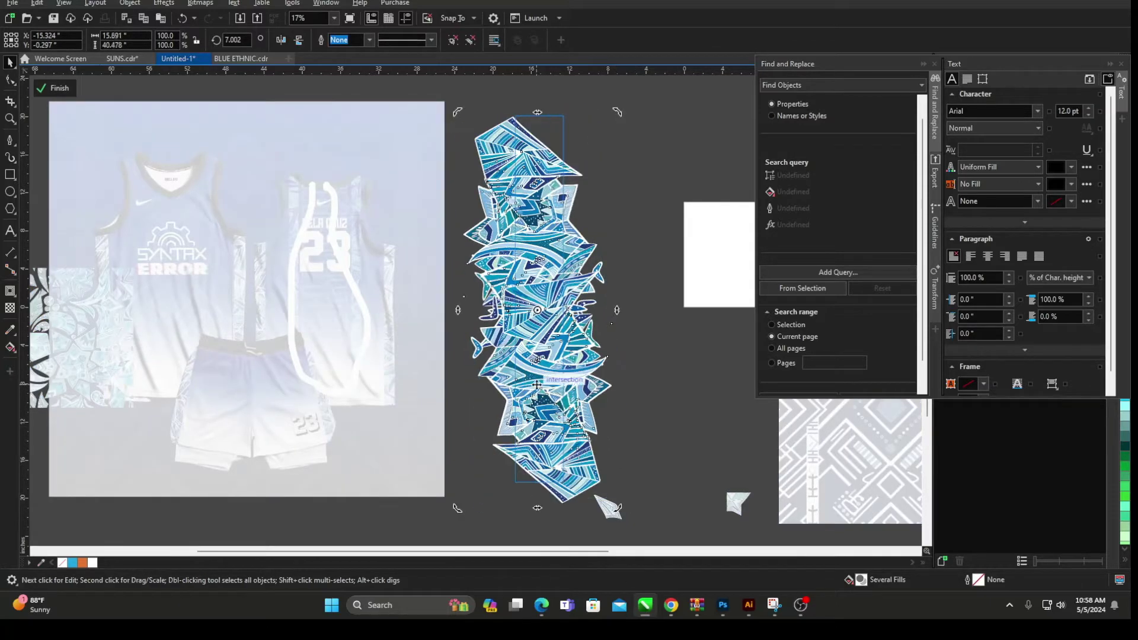
left_click_drag(537, 388, 534, 375)
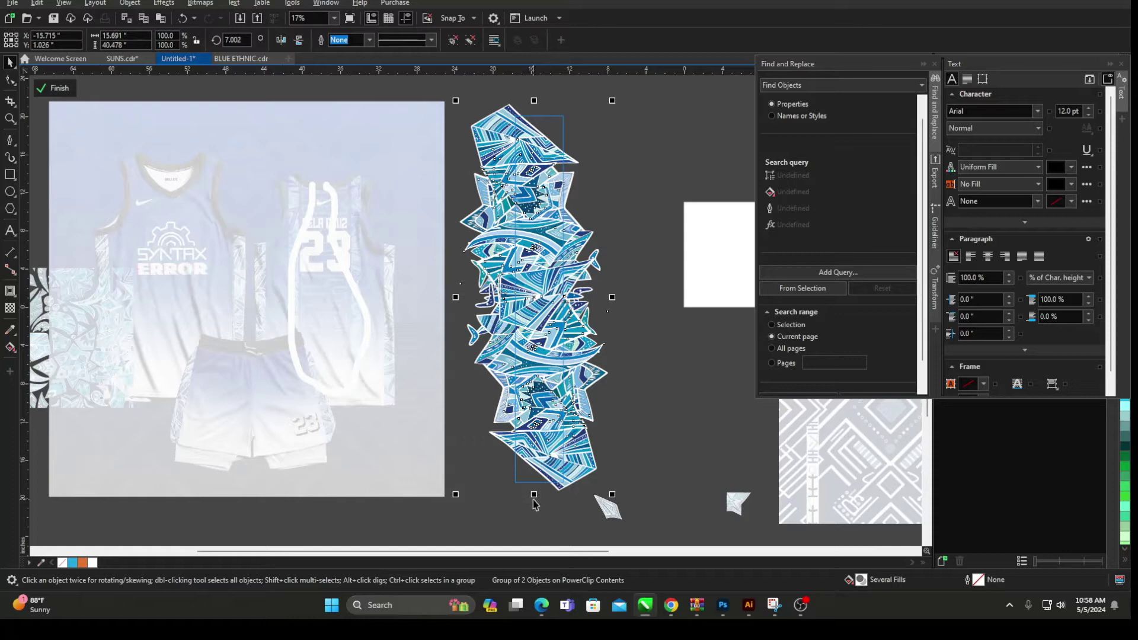
Step: Stretch the clipped pattern group to about 45.9 in tall, undo the last extra transformation and finish editing the PowerClip
left_click_drag(533, 501, 534, 519)
left_click(537, 341)
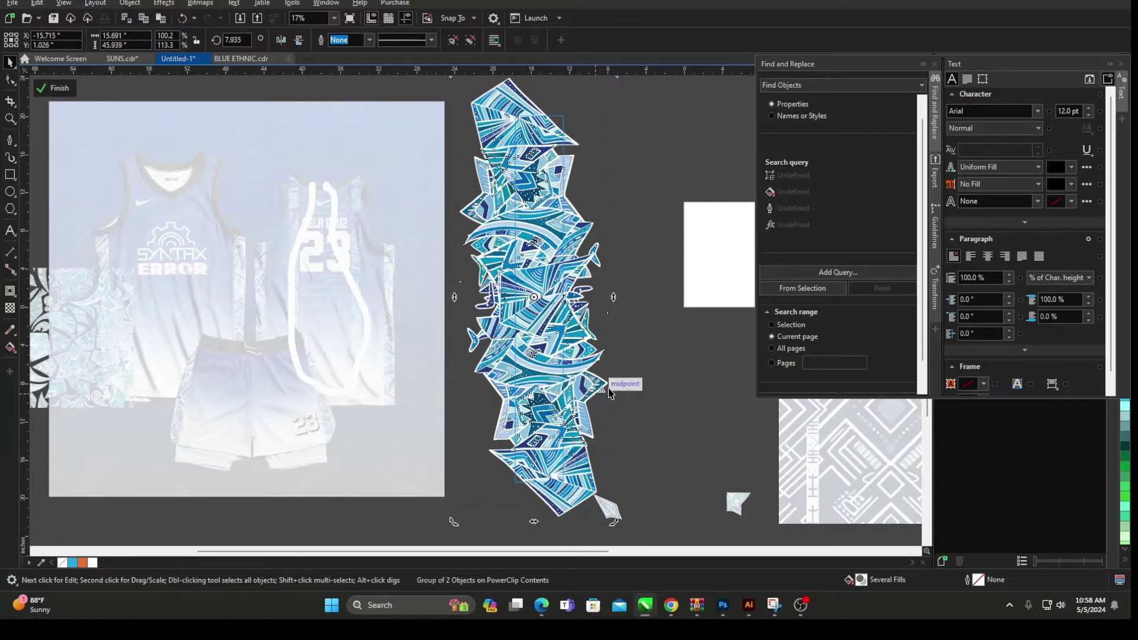
left_click_drag(612, 300, 543, 268)
key("ctrl+z")
right_click(609, 229)
left_click(628, 229)
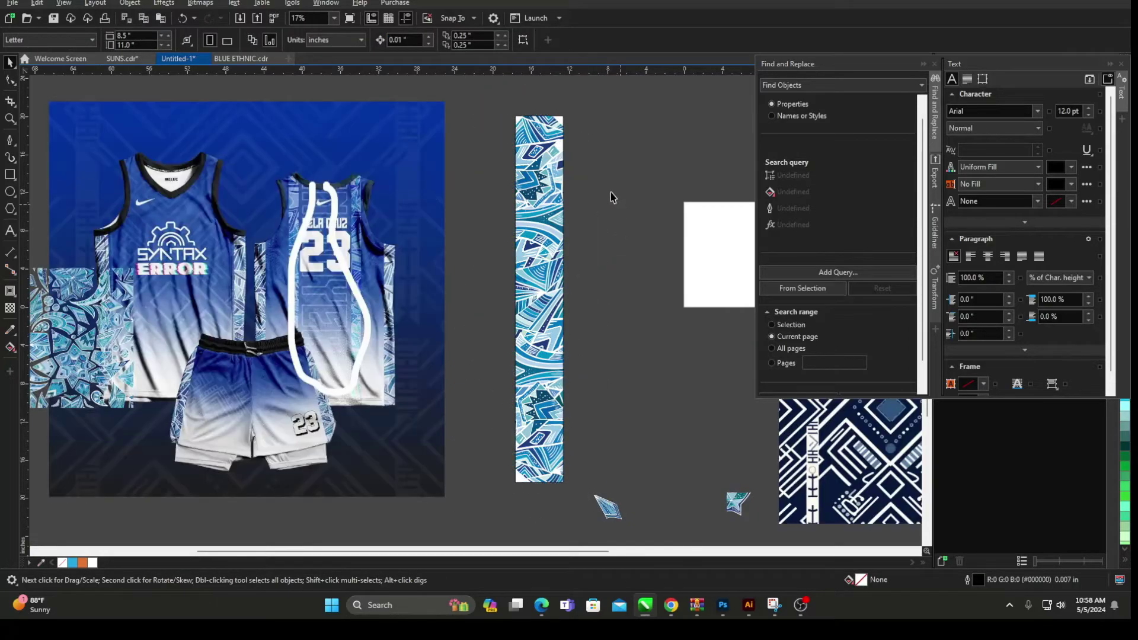
Step: Remove the blue number 23 design and its side strip from the back jersey template
scroll(499, 206, "up", 1)
left_click_drag(493, 205, 493, 91)
scroll(381, 159, "down", 2)
right_click(697, 211)
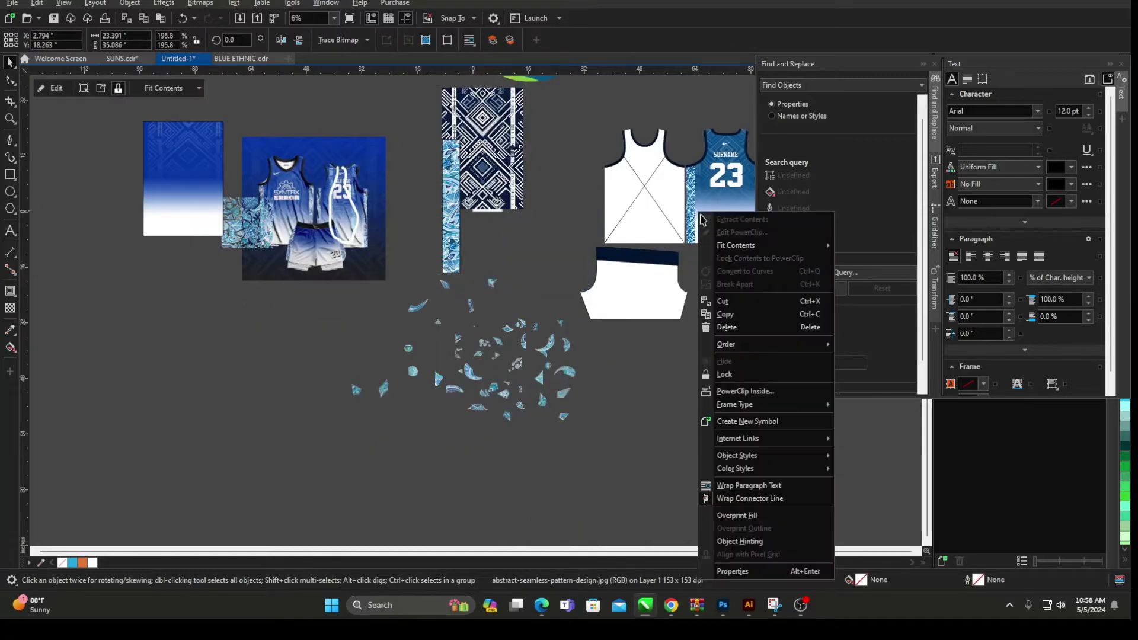
left_click(704, 216)
left_click(606, 112)
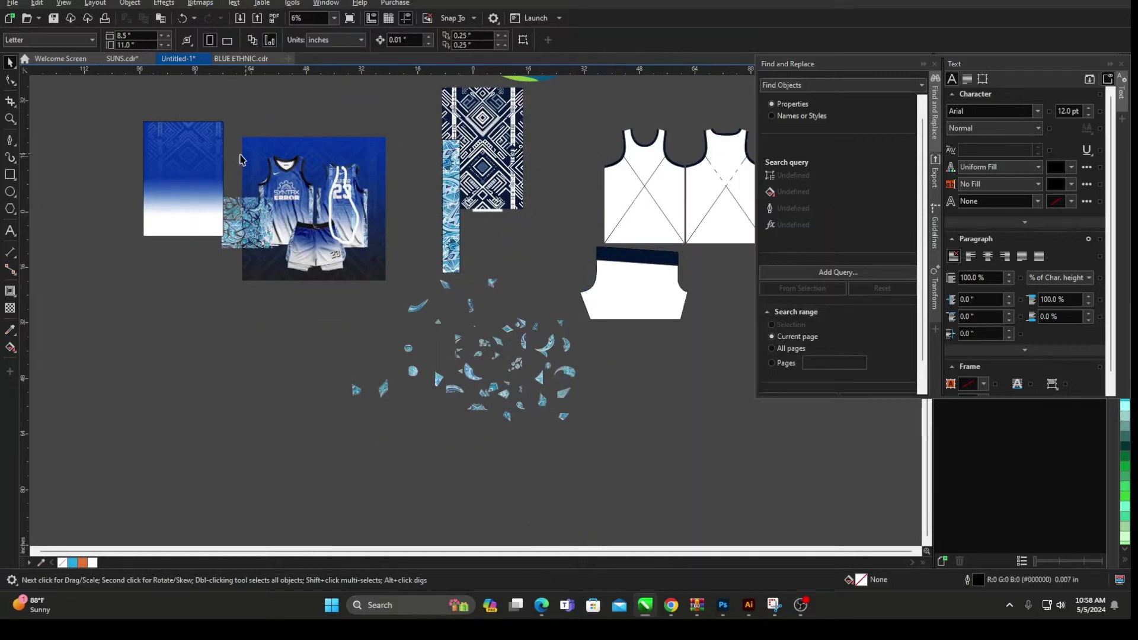
Step: Delete the blue ethnic pattern image overlapping the mockup and the leftover fragments scattered below the strip
left_click_drag(169, 175, 522, 174)
key("ctrl+z")
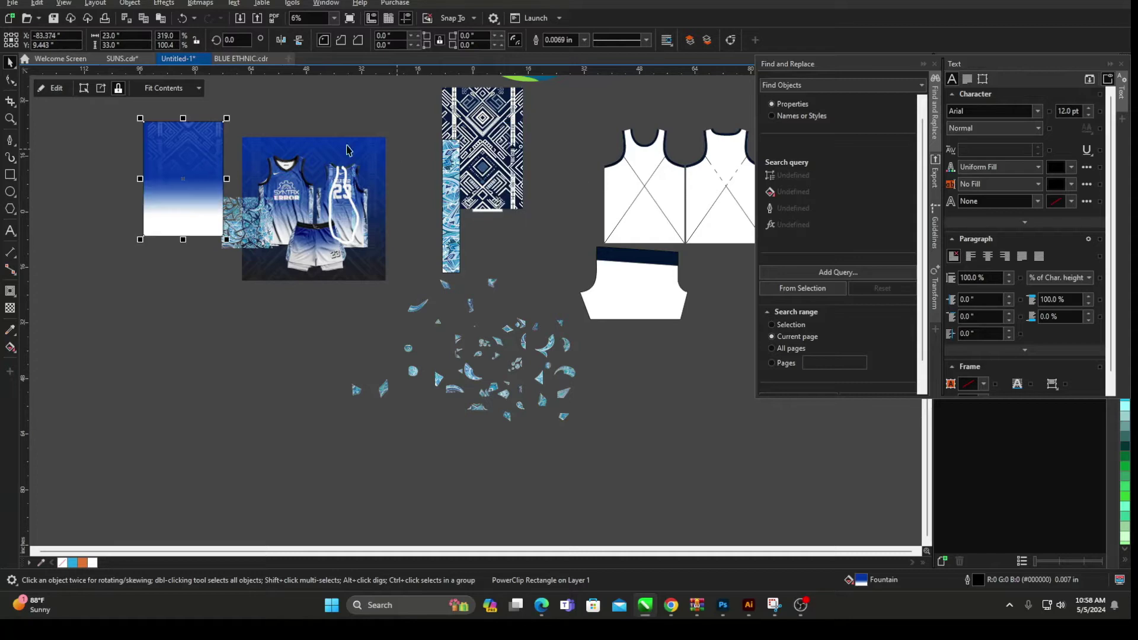
scroll(235, 157, "up", 1)
scroll(172, 287, "down", 4)
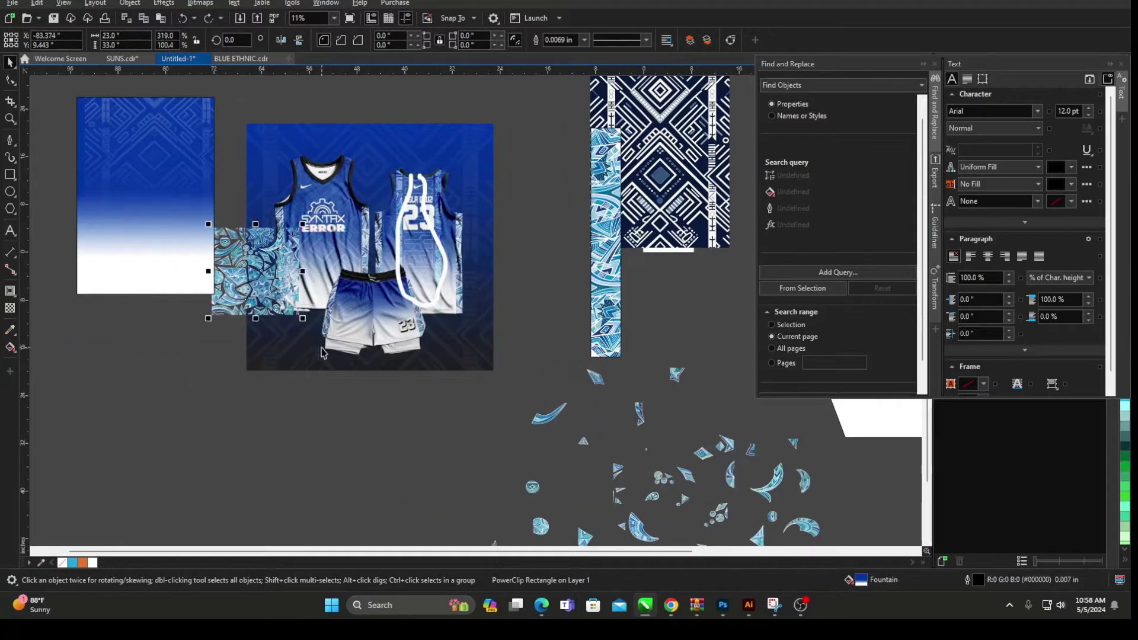
left_click_drag(706, 481, 499, 344)
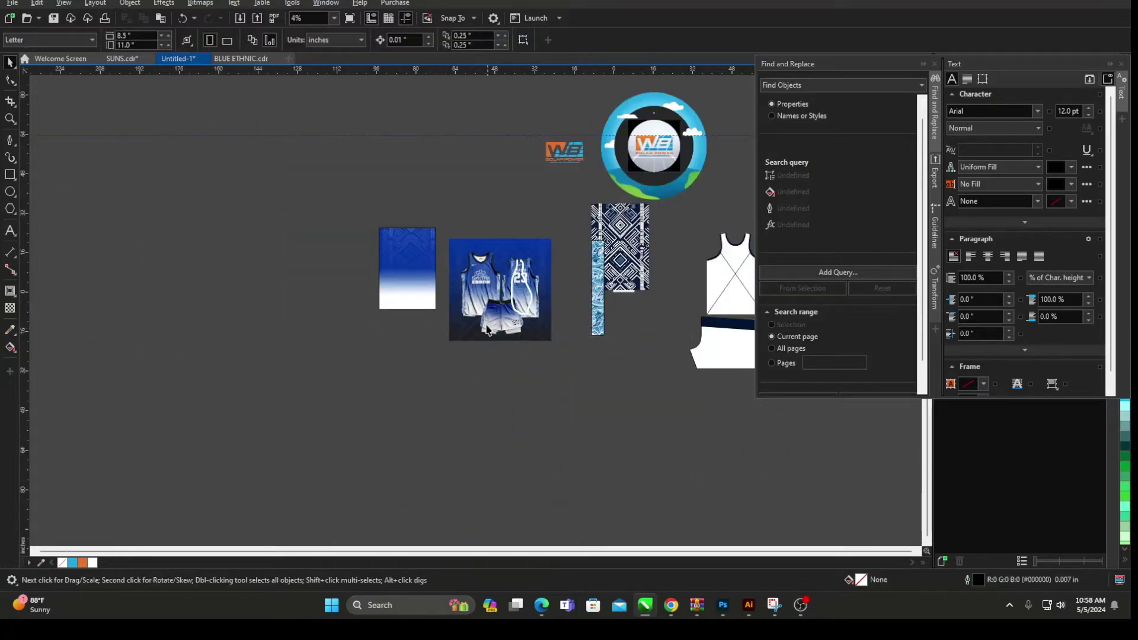
Step: Move the blue-to-white gradient panel down and closer to the jersey mockup
left_click(414, 255)
scroll(450, 257, "up", 3)
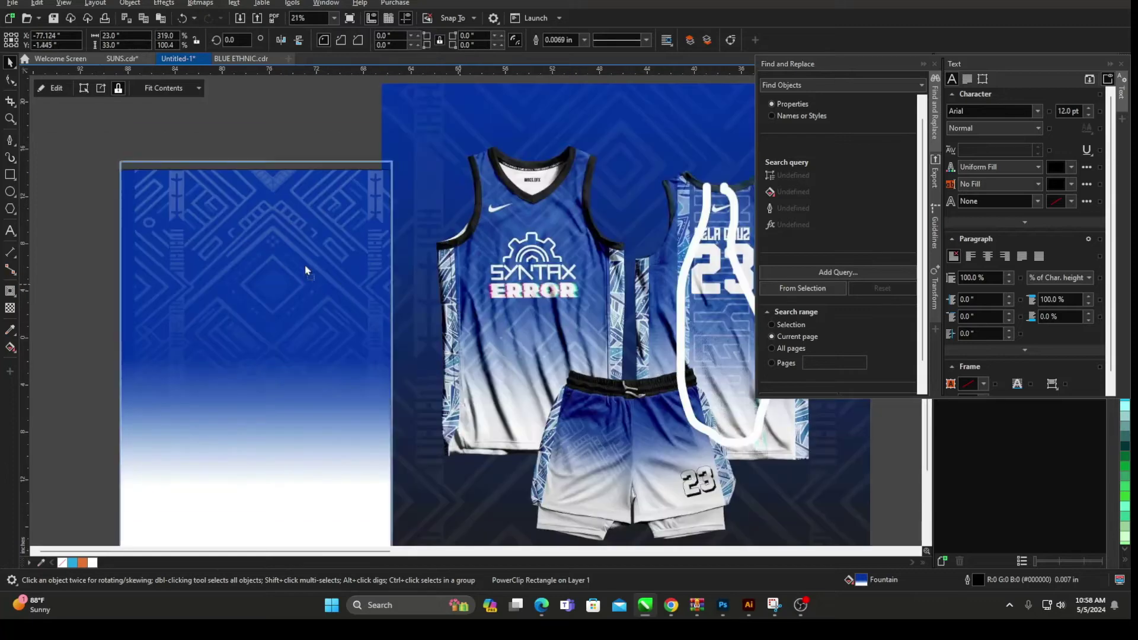
scroll(451, 267, "down", 1)
Step: Edit the gradient panel's PowerClip and reposition the faint geometric pattern image across the panel's upper part
right_click(315, 205)
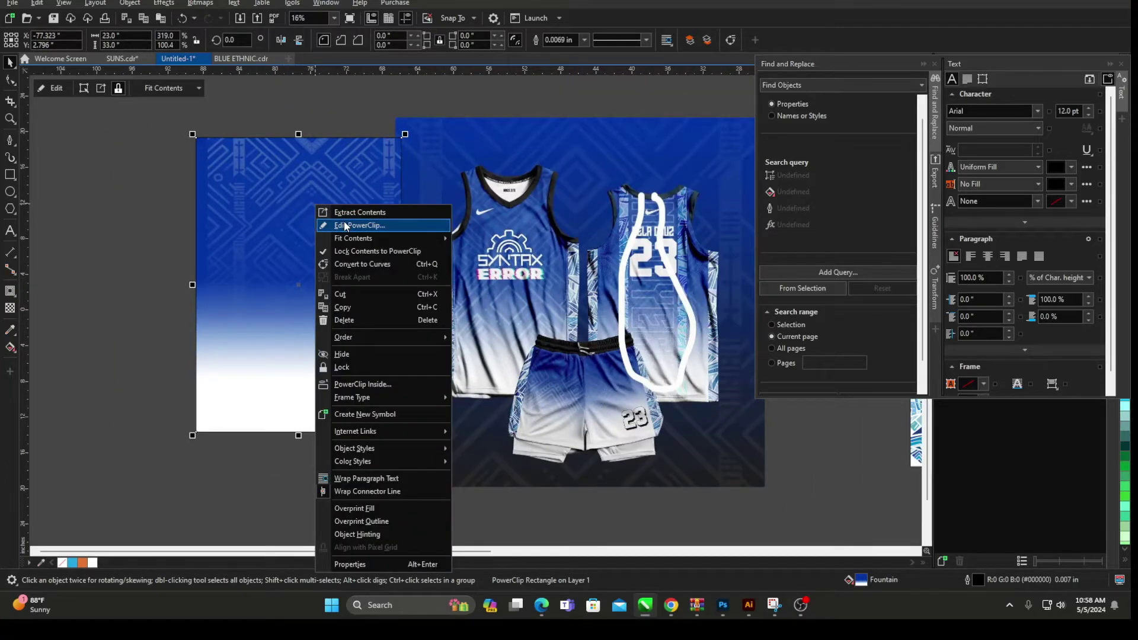
left_click(345, 225)
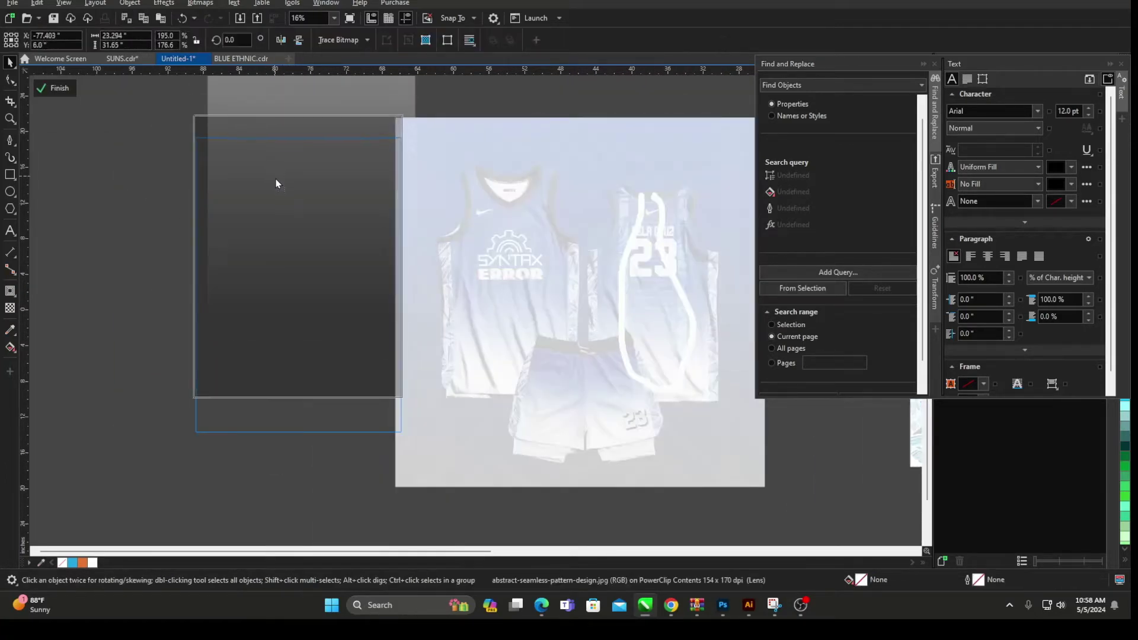
left_click(253, 150)
right_click(240, 110)
left_click(257, 118)
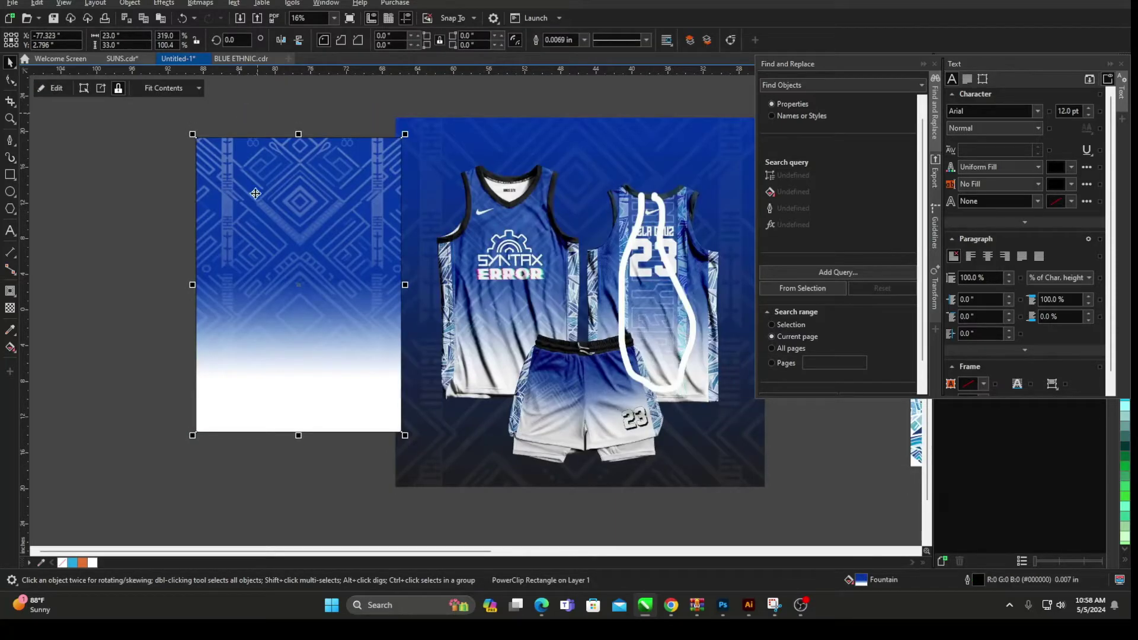
Step: Soften the panel's fountain fill by moving its inner white node to 13% and removing the light blue node
key("F11")
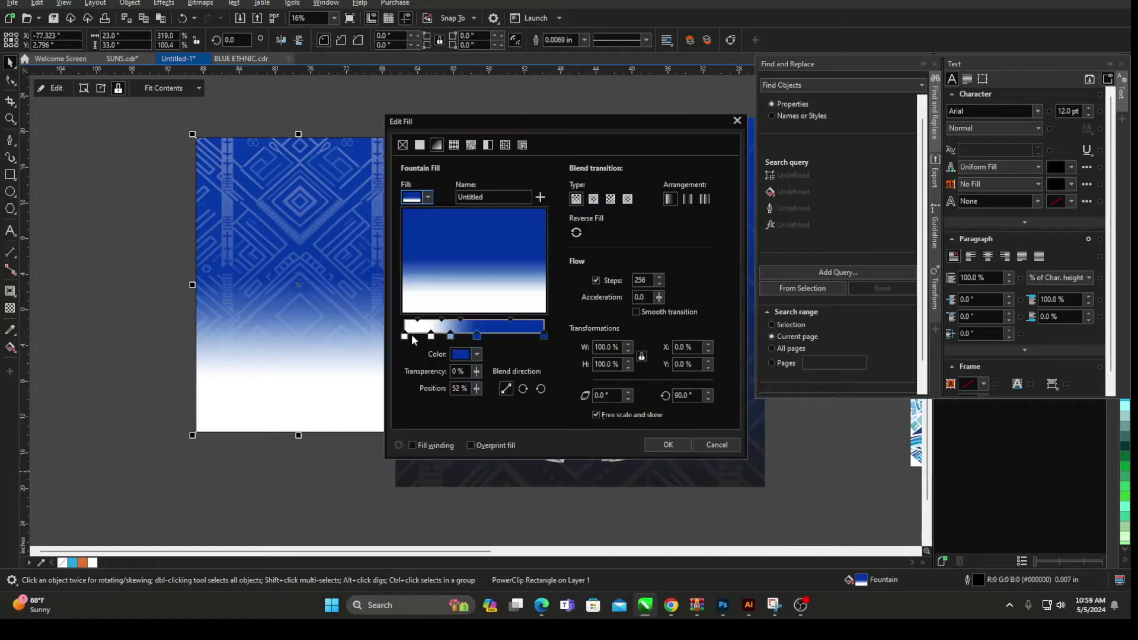
left_click_drag(426, 339, 444, 339)
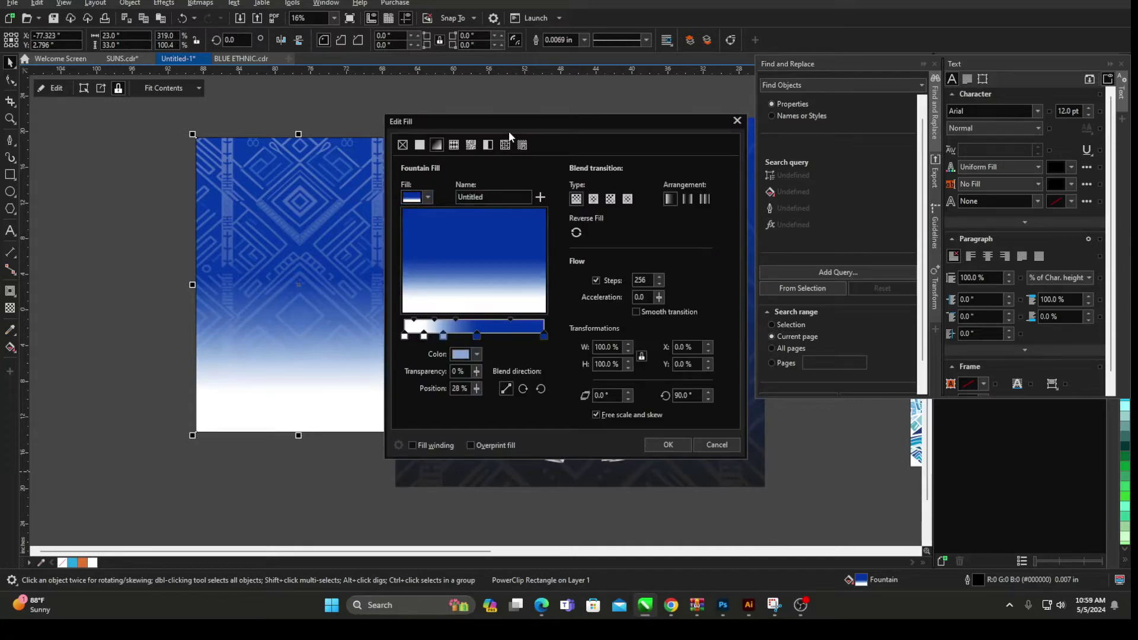
left_click_drag(508, 124, 730, 98)
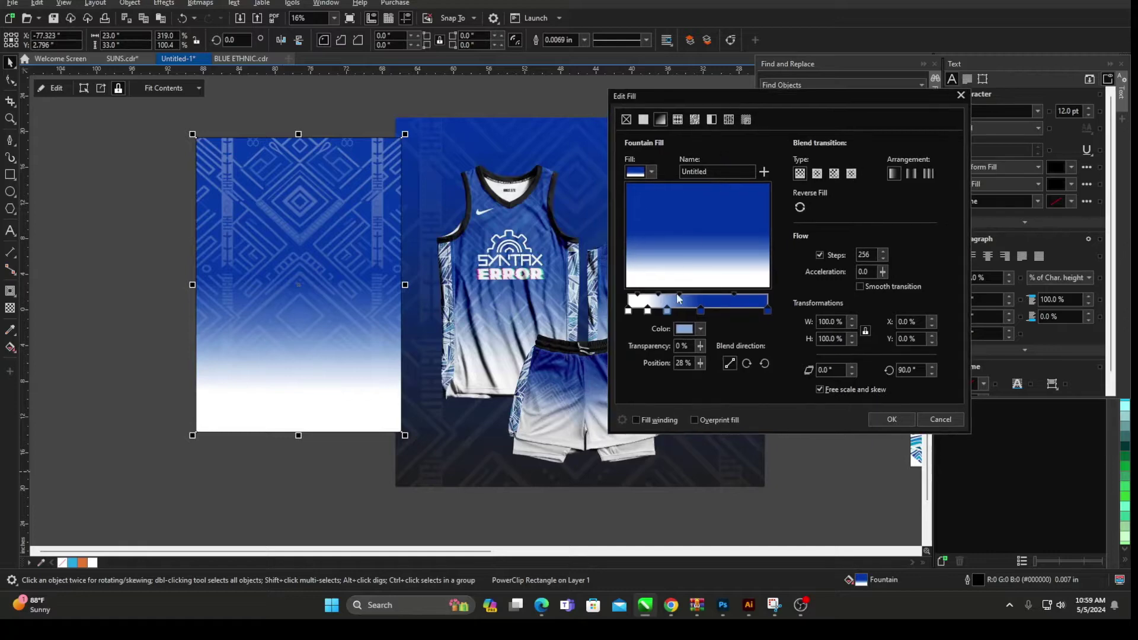
left_click_drag(664, 316, 645, 314)
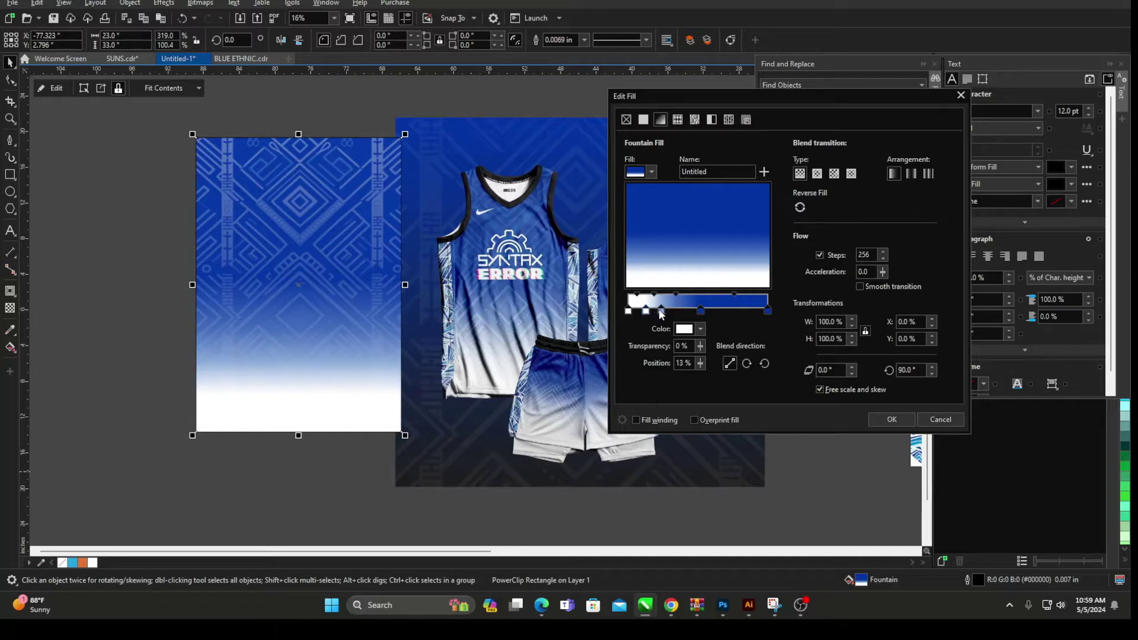
double_click(660, 310)
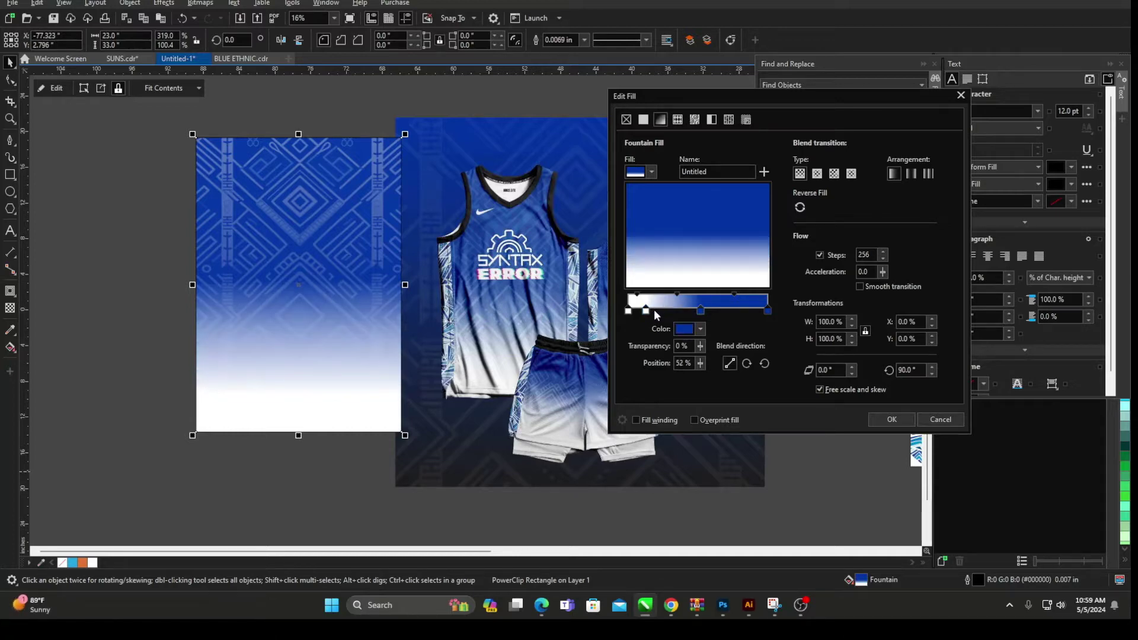
double_click(657, 310)
left_click(902, 414)
Step: Stretch the pattern image inside the gradient panel's PowerClip to about 33.7 in tall and finish editing
right_click(301, 225)
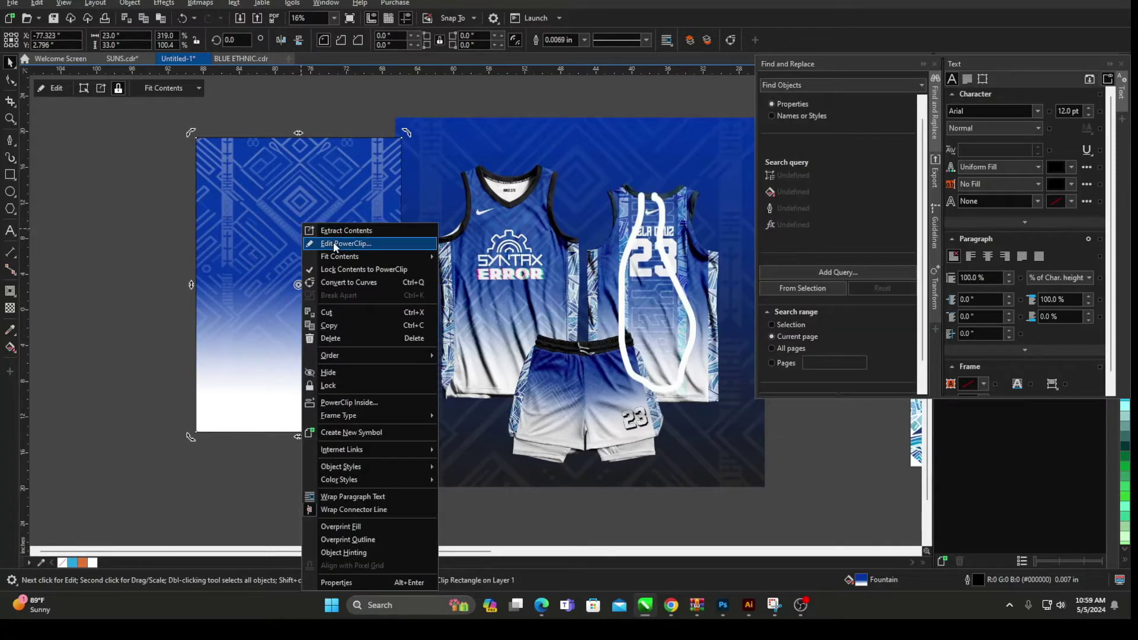
left_click(333, 243)
left_click_drag(301, 127, 300, 117)
right_click(196, 142)
left_click(203, 146)
left_click(203, 146)
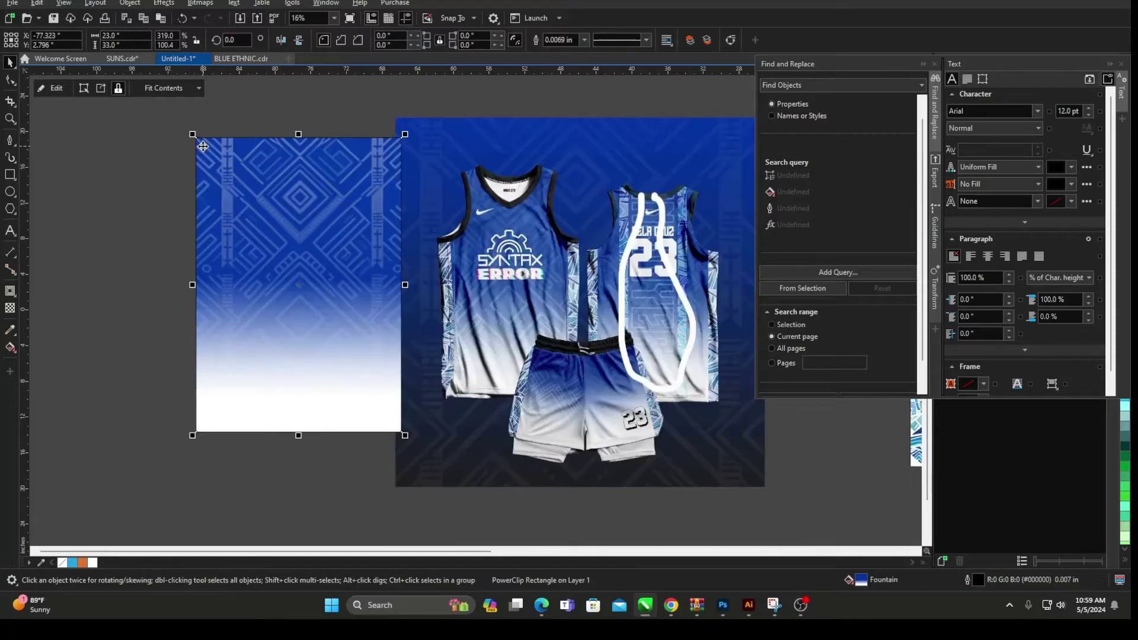
right_click(337, 178)
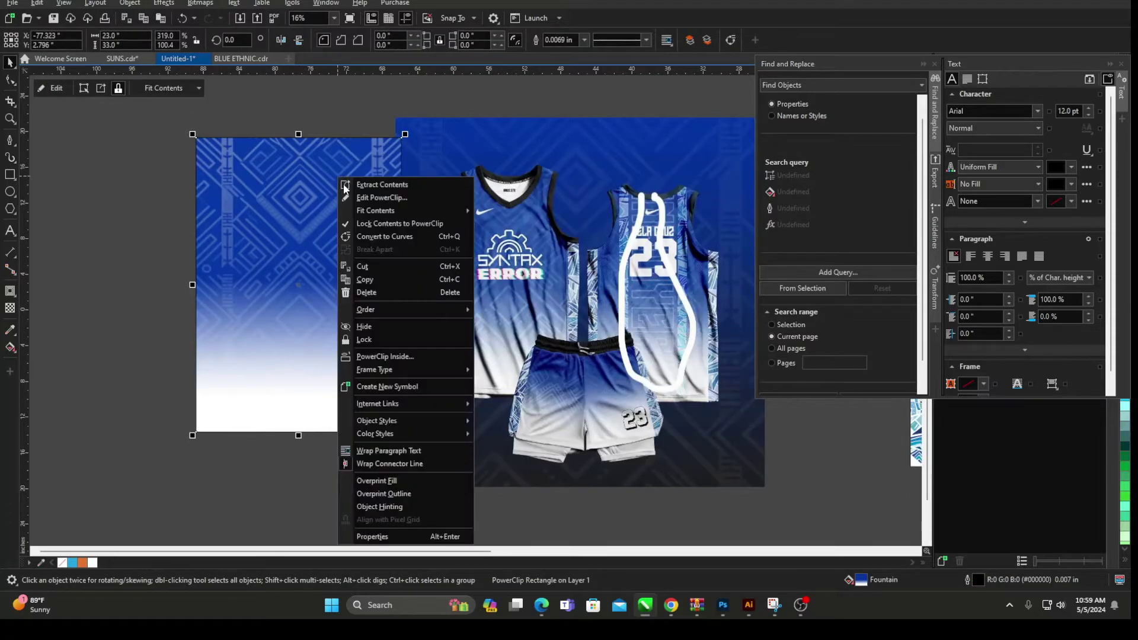
left_click(98, 187)
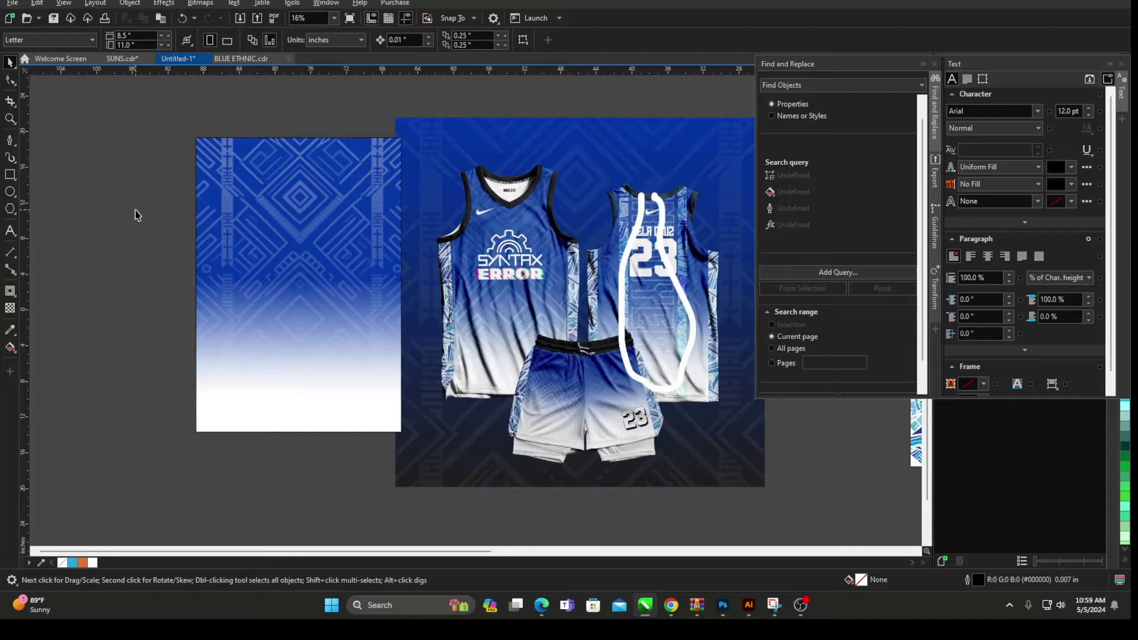
right_click(272, 199)
left_click(145, 190)
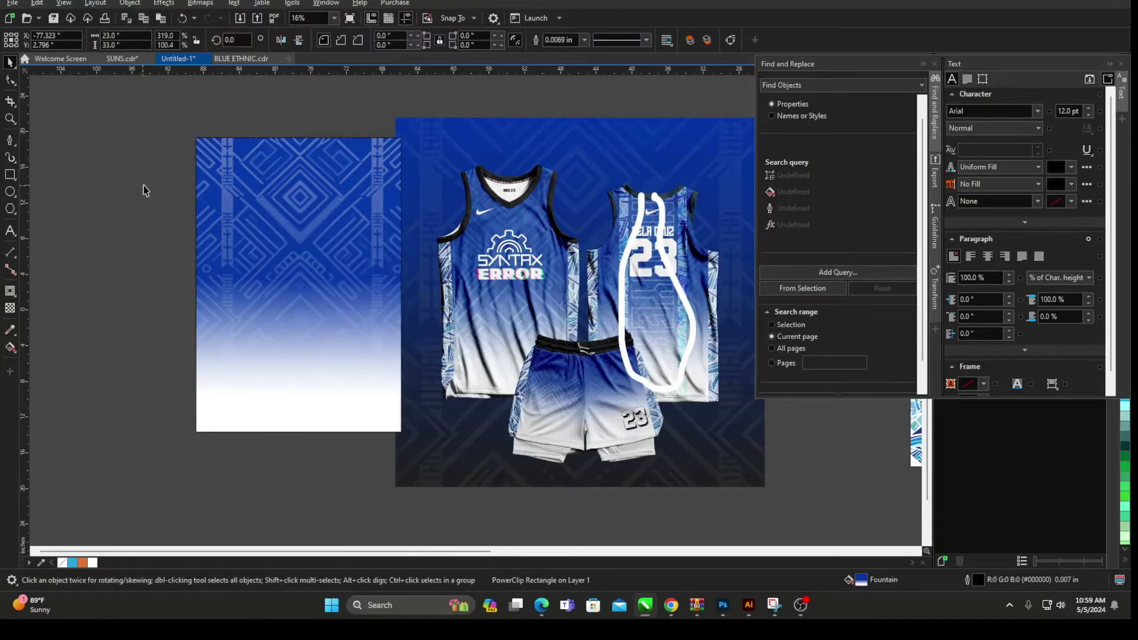
scroll(372, 170, "up", 1)
scroll(247, 178, "up", 1)
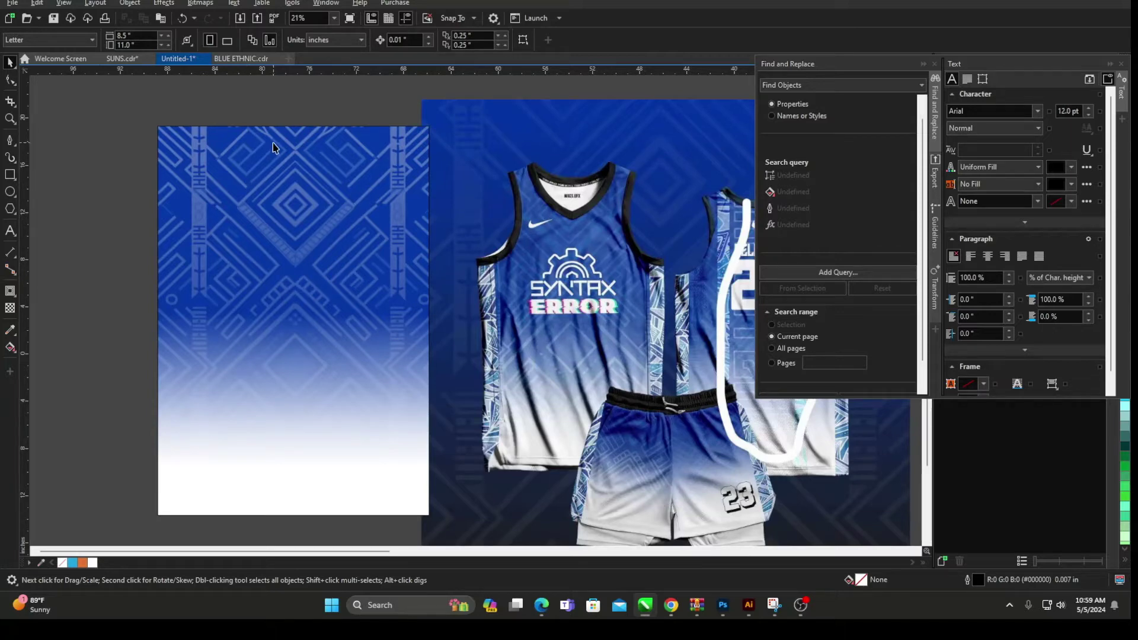
scroll(268, 119, "down", 2)
scroll(267, 147, "up", 1)
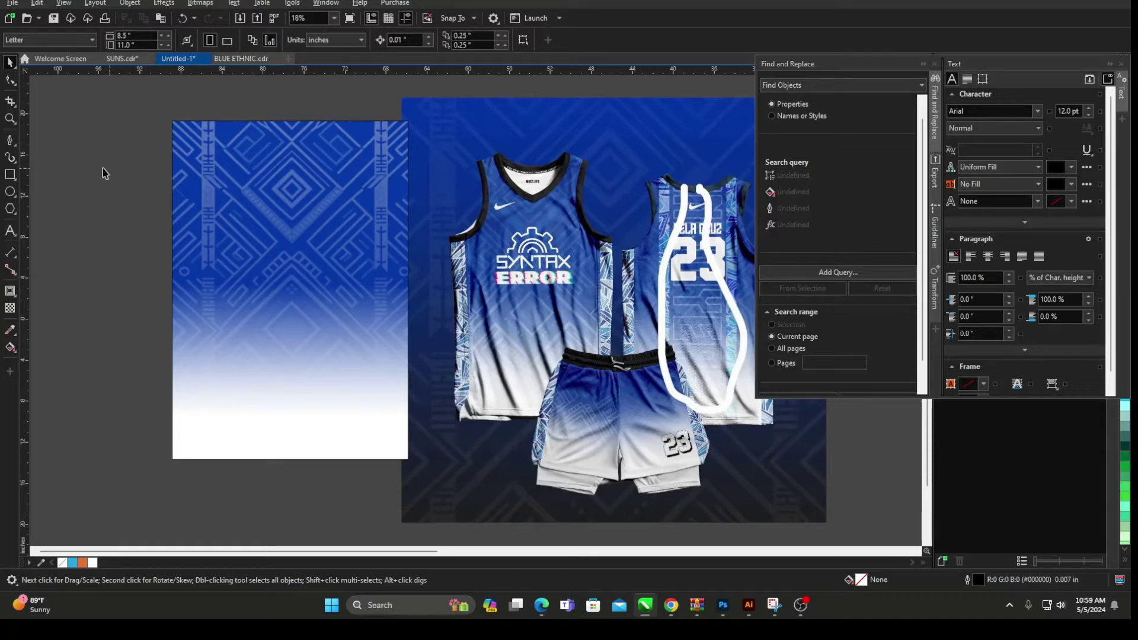
Step: Nudge the pattern image slightly left inside the gradient panel's PowerClip and finish editing
left_click(307, 171)
right_click(307, 167)
left_click(294, 142)
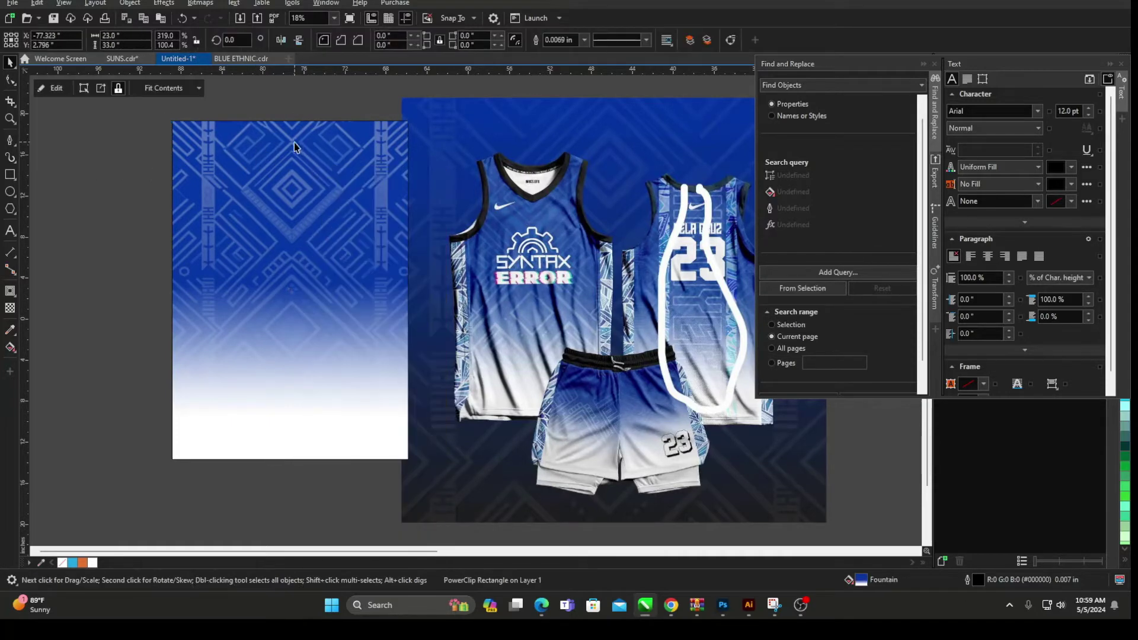
right_click(294, 142)
left_click(337, 164)
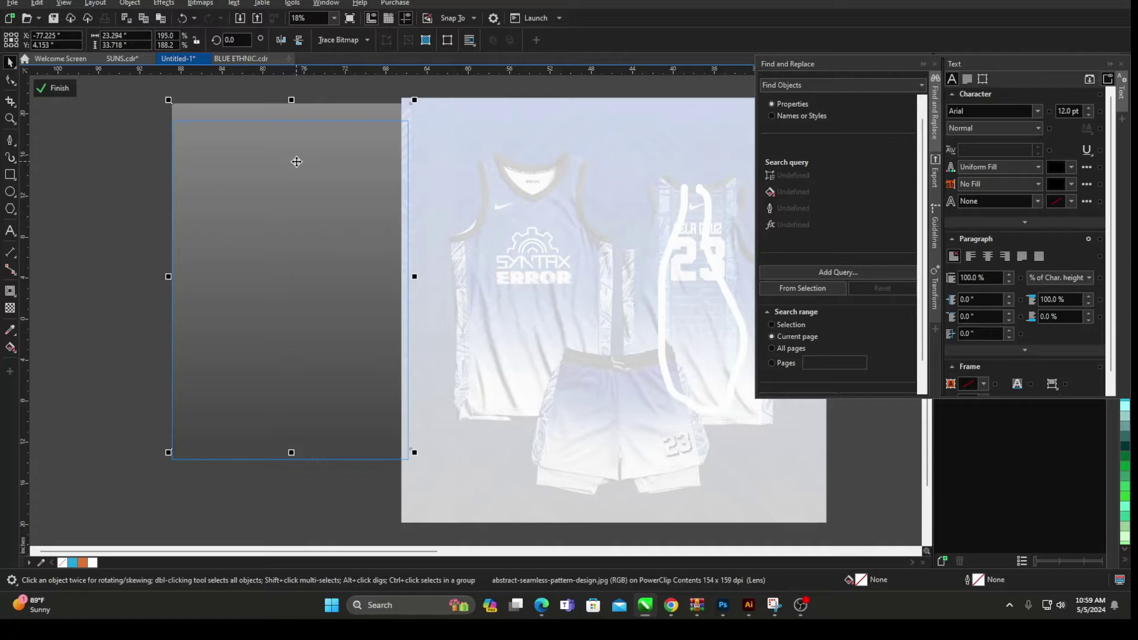
left_click(95, 157, "ctrl")
left_click(126, 163)
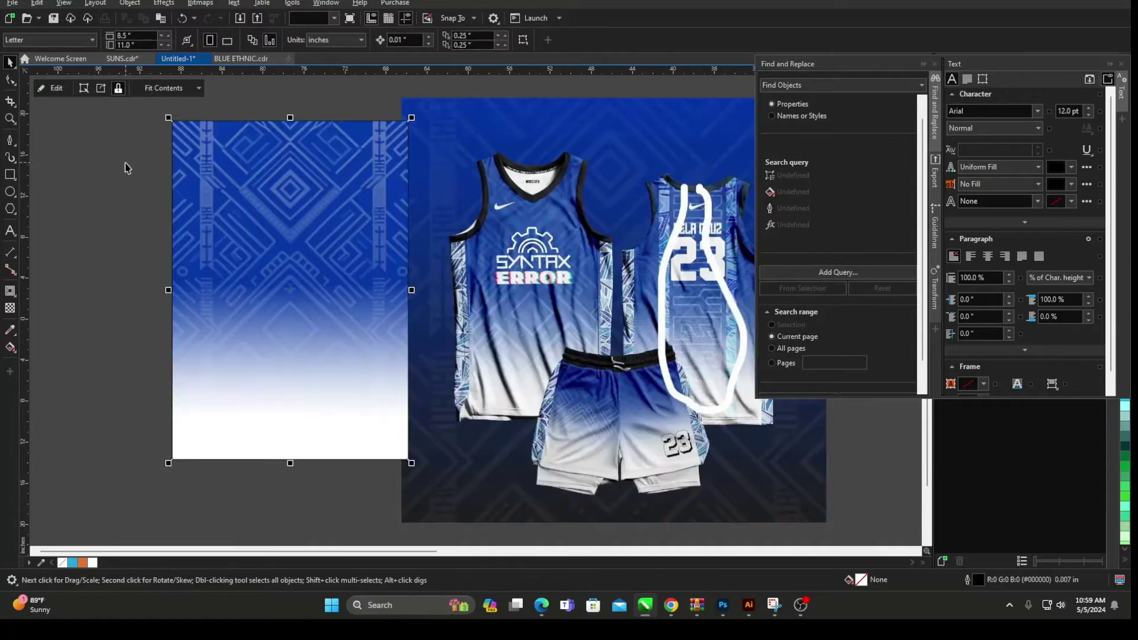
Step: Edit the gradient panel's PowerClip, extend the pattern image's fountain transparency by moving its white node higher, and finish editing
left_click(289, 161)
scroll(65, 181, "down", 1)
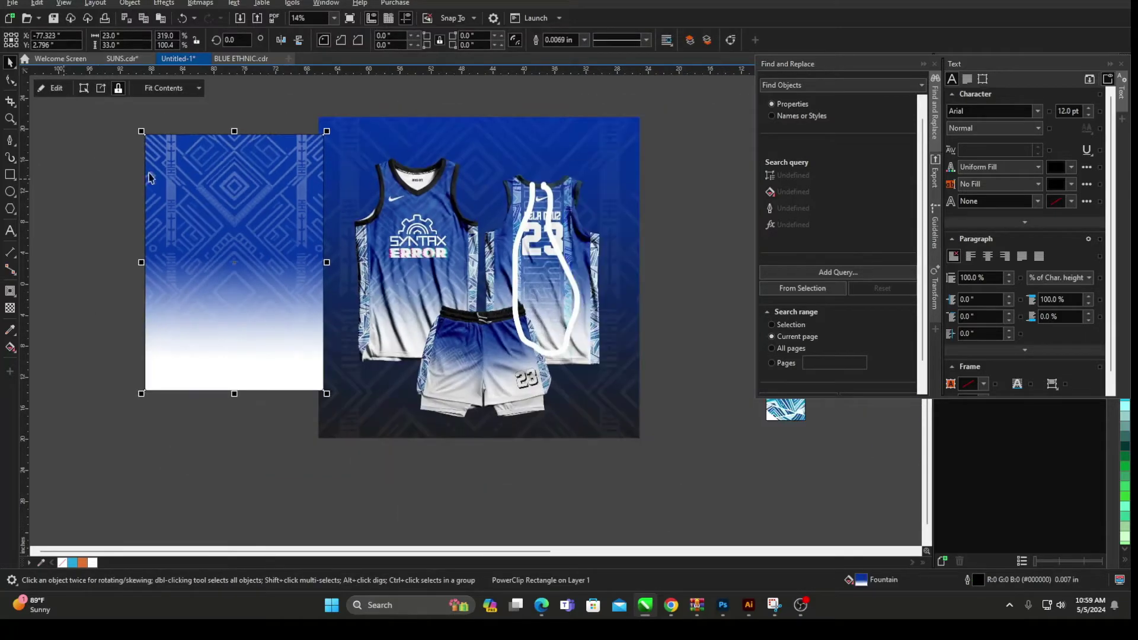
scroll(237, 221, "up", 2)
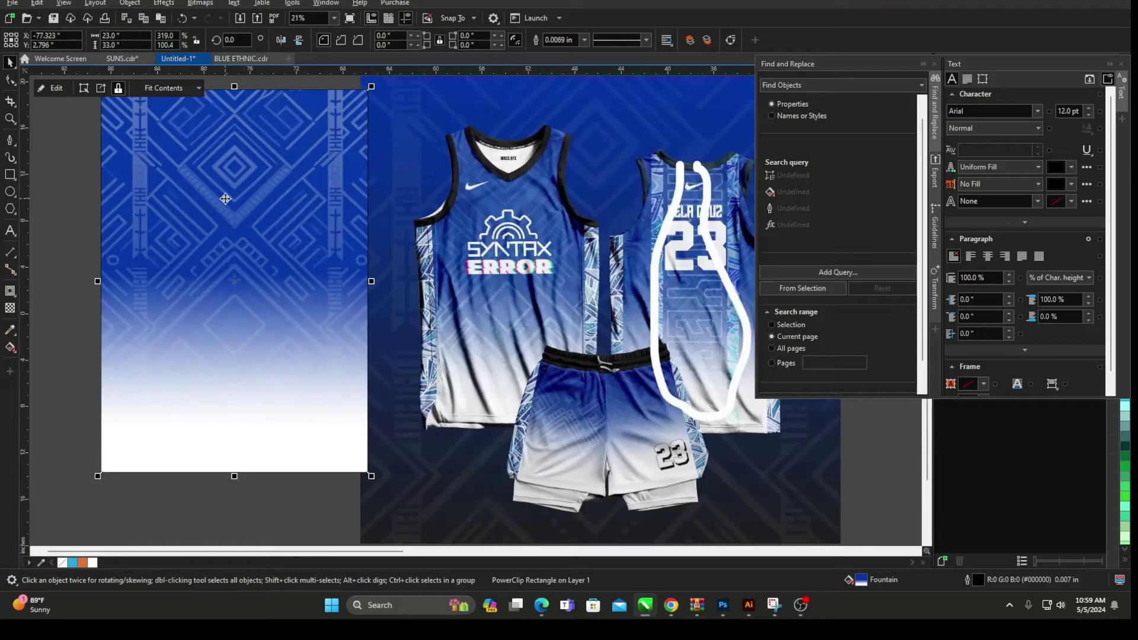
right_click(225, 199)
left_click(240, 231)
scroll(257, 294, "down", 2)
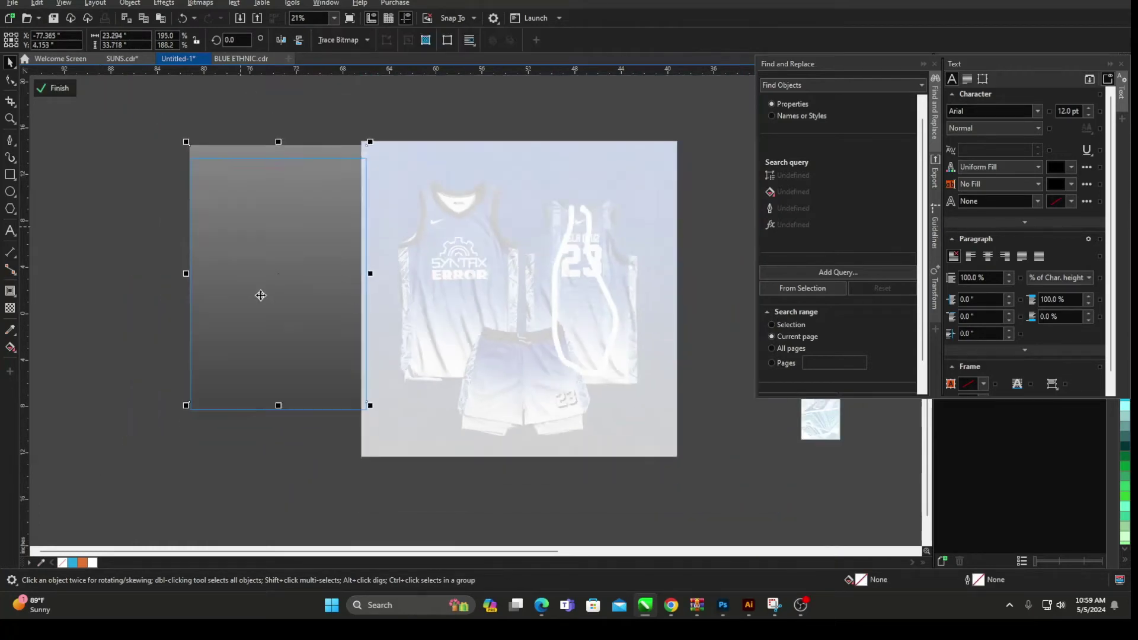
left_click(10, 308)
scroll(171, 326, "down", 4)
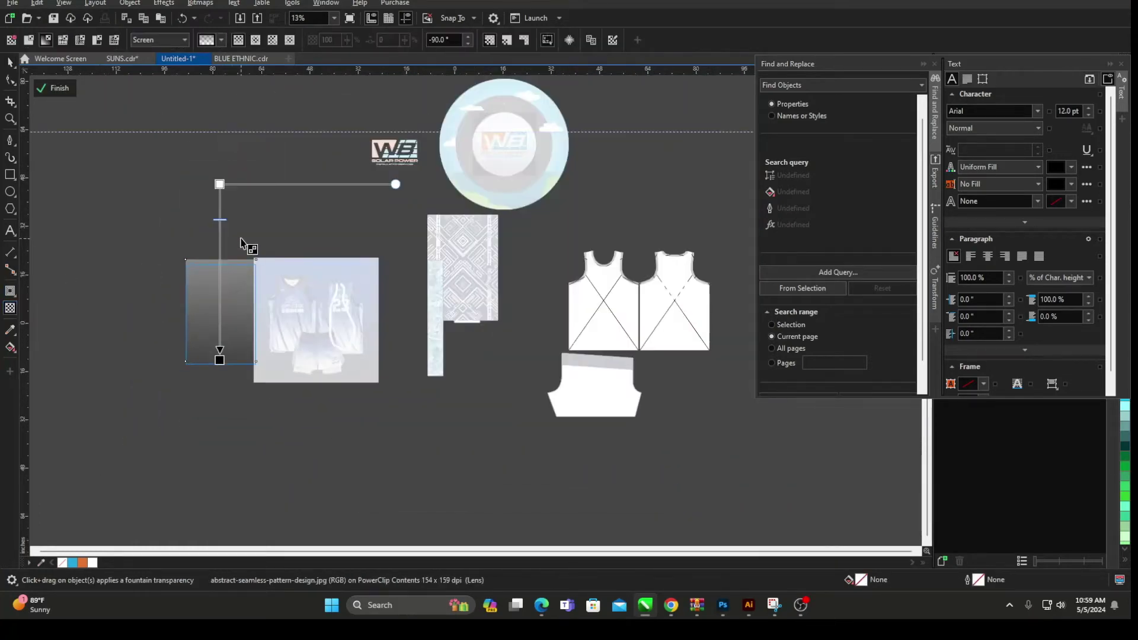
left_click_drag(221, 188, 219, 135)
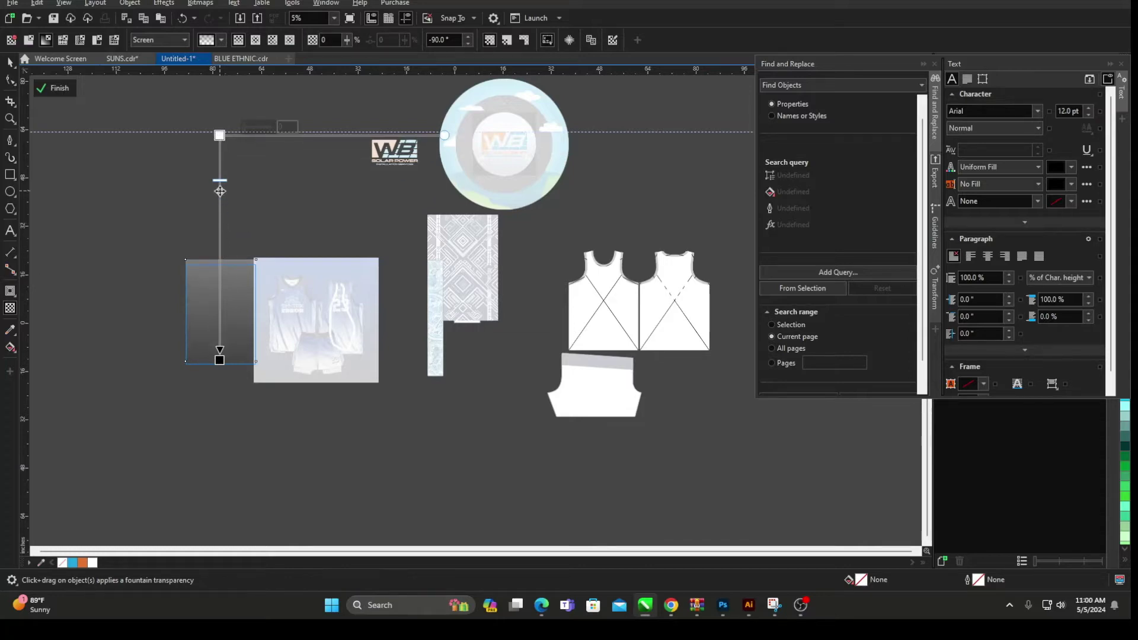
left_click(54, 87)
scroll(183, 311, "up", 3)
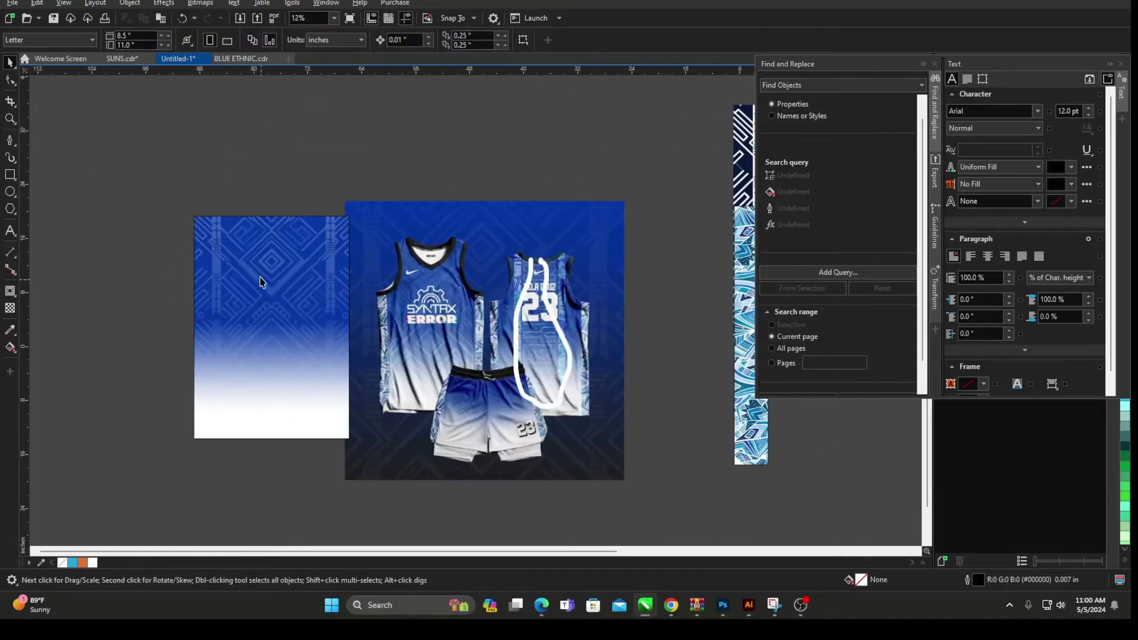
Step: Reopen the gradient panel's PowerClip, check the pattern image's fountain transparency, and finish editing
left_click(262, 260)
right_click(261, 221)
left_click(285, 243)
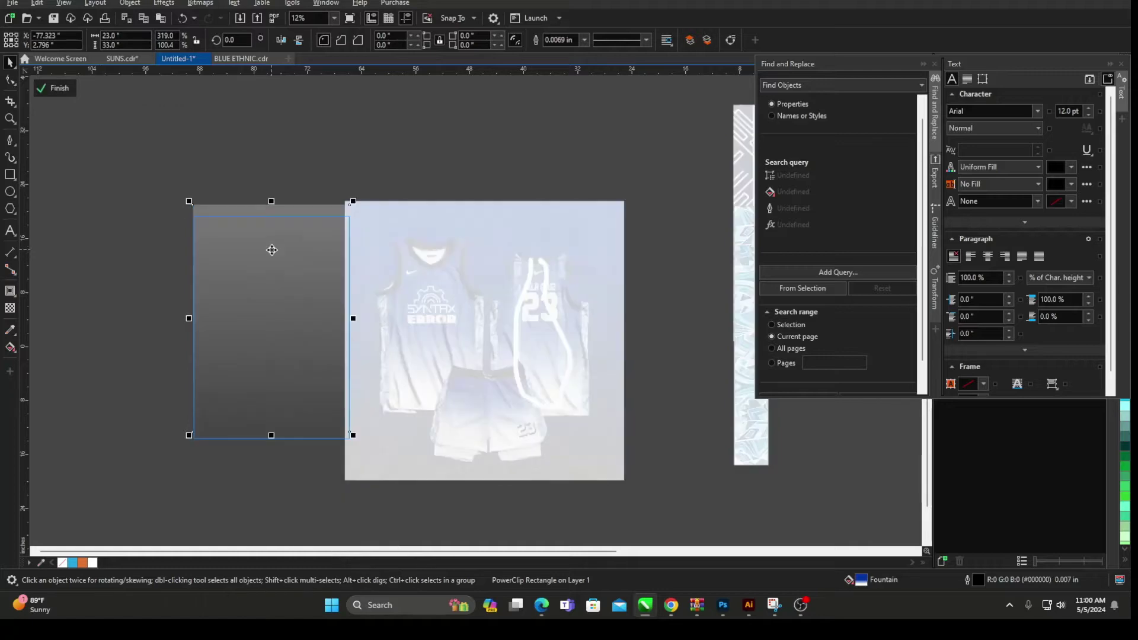
left_click(10, 308)
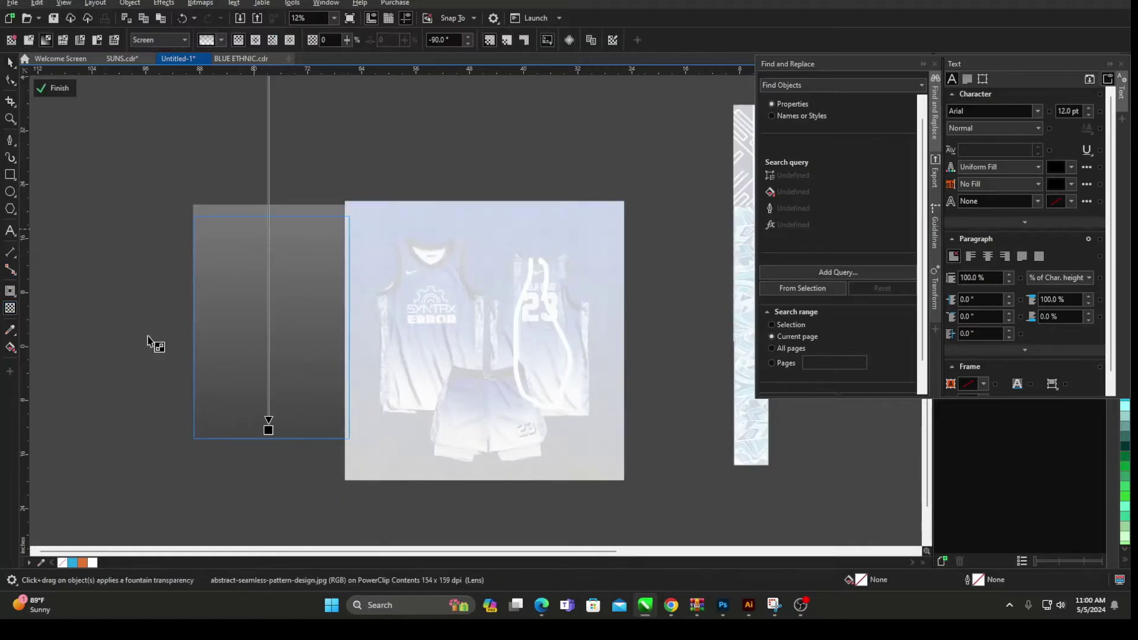
scroll(177, 356, "down", 3)
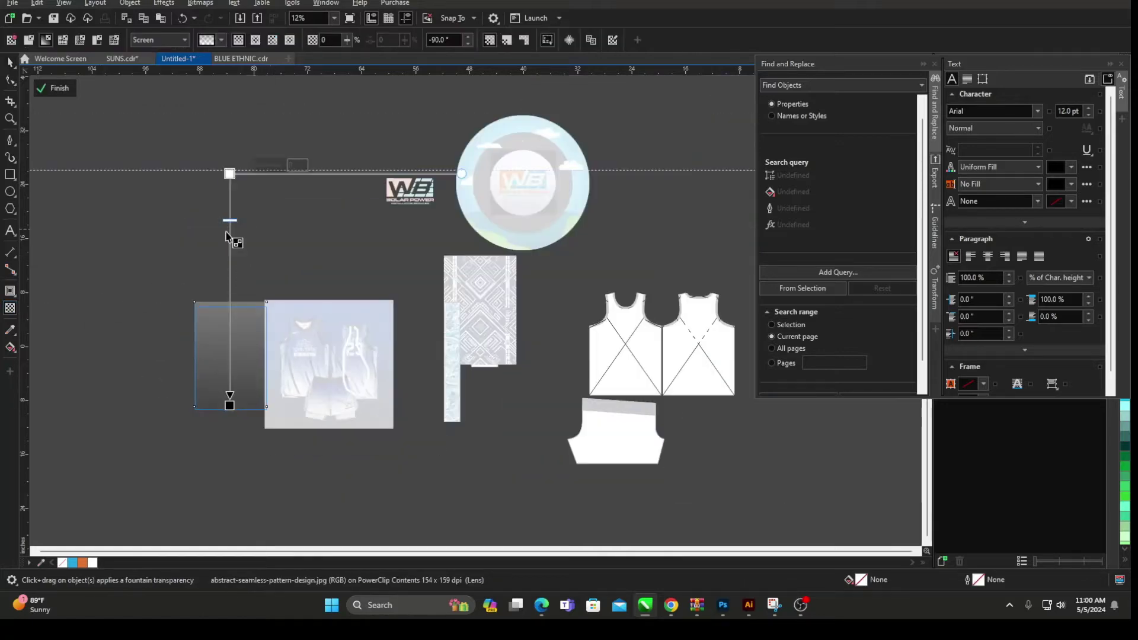
left_click(55, 87)
scroll(335, 388, "up", 5)
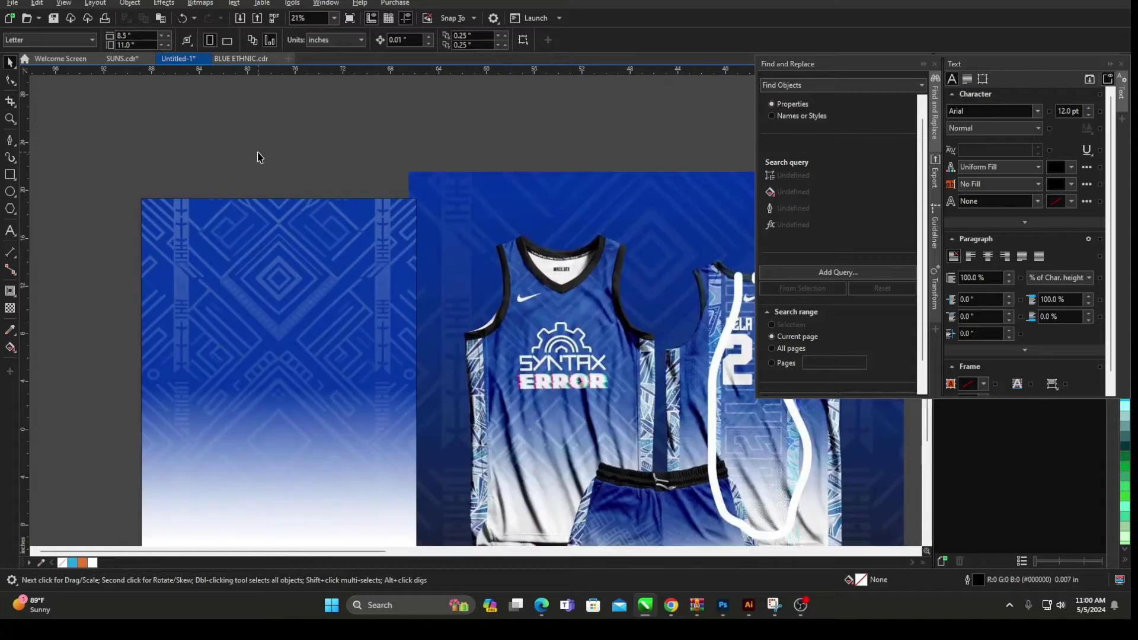
Step: Move the gradient panel beside the jersey templates and PowerClip it inside the front jersey piece
scroll(252, 237, "down", 4)
left_click_drag(249, 255, 667, 247)
scroll(176, 348, "down", 1)
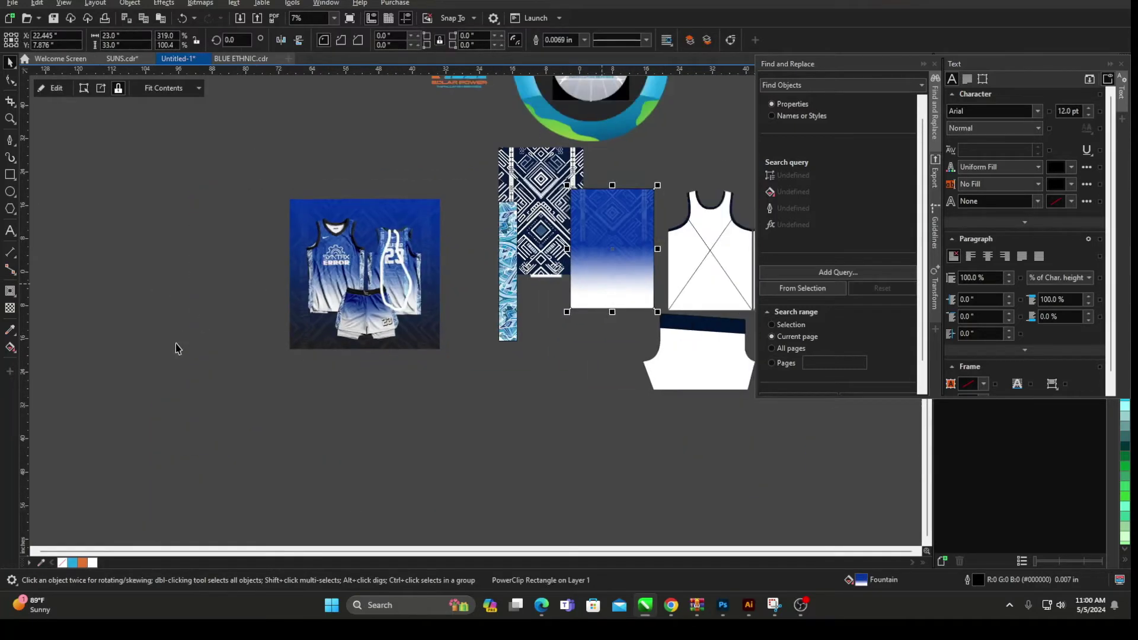
scroll(589, 290, "up", 2)
right_click(380, 246)
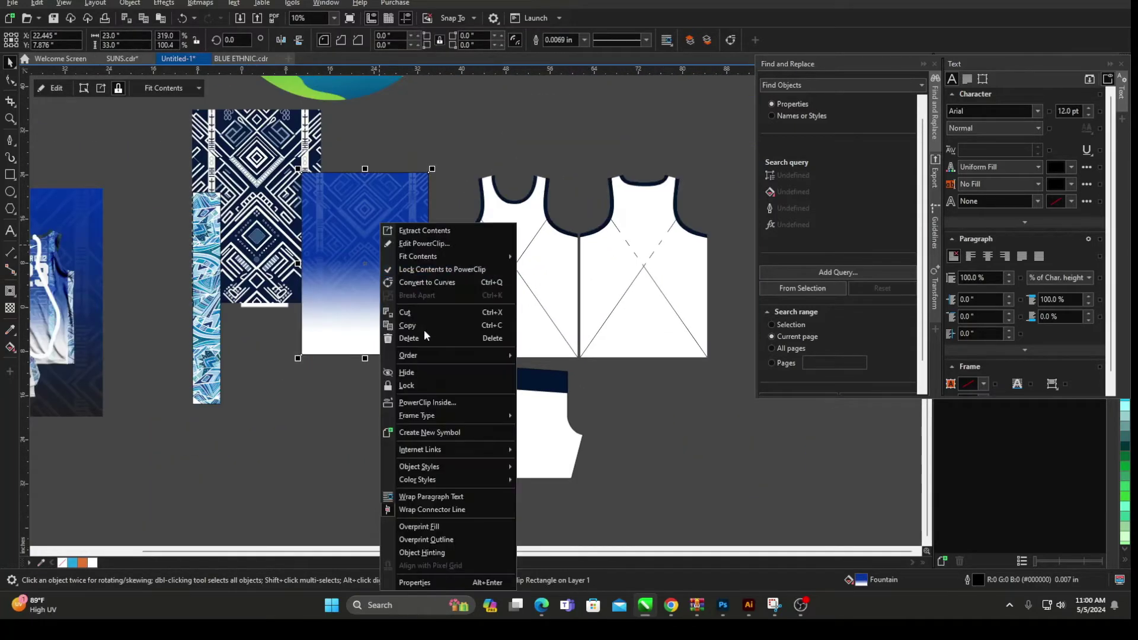
left_click(428, 402)
left_click(503, 267)
Step: Place the blue ethnic strip along the front jersey's left edge and resize it to about 3.5 in wide by 33.5 in tall
left_click_drag(202, 286, 451, 241)
scroll(468, 172, "up", 2)
left_click_drag(472, 126, 467, 153)
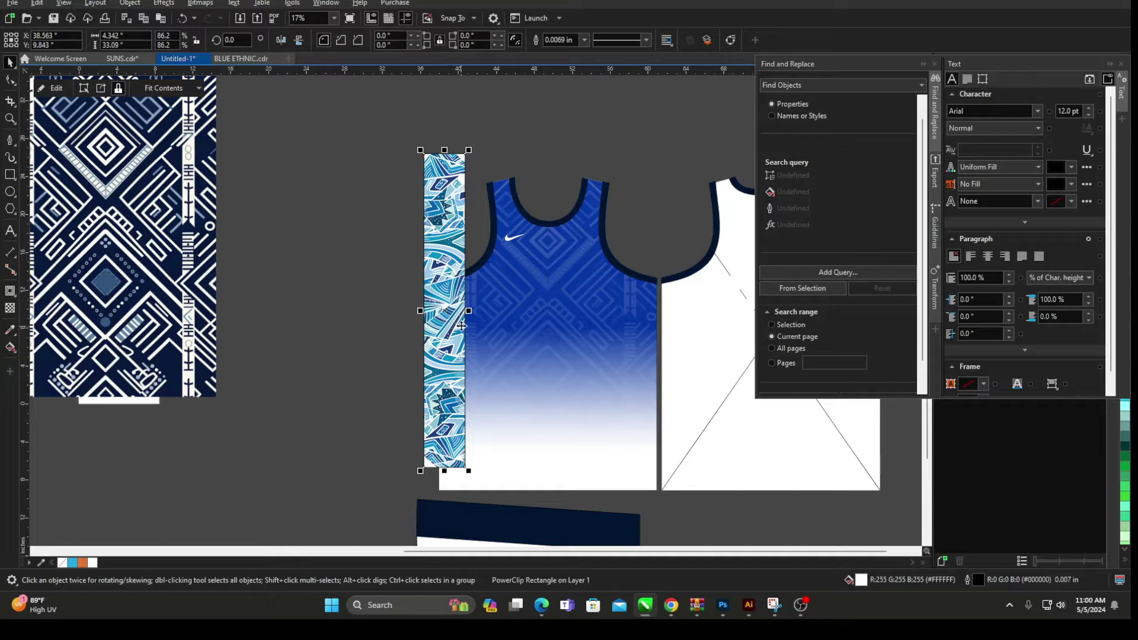
left_click_drag(467, 311, 461, 310)
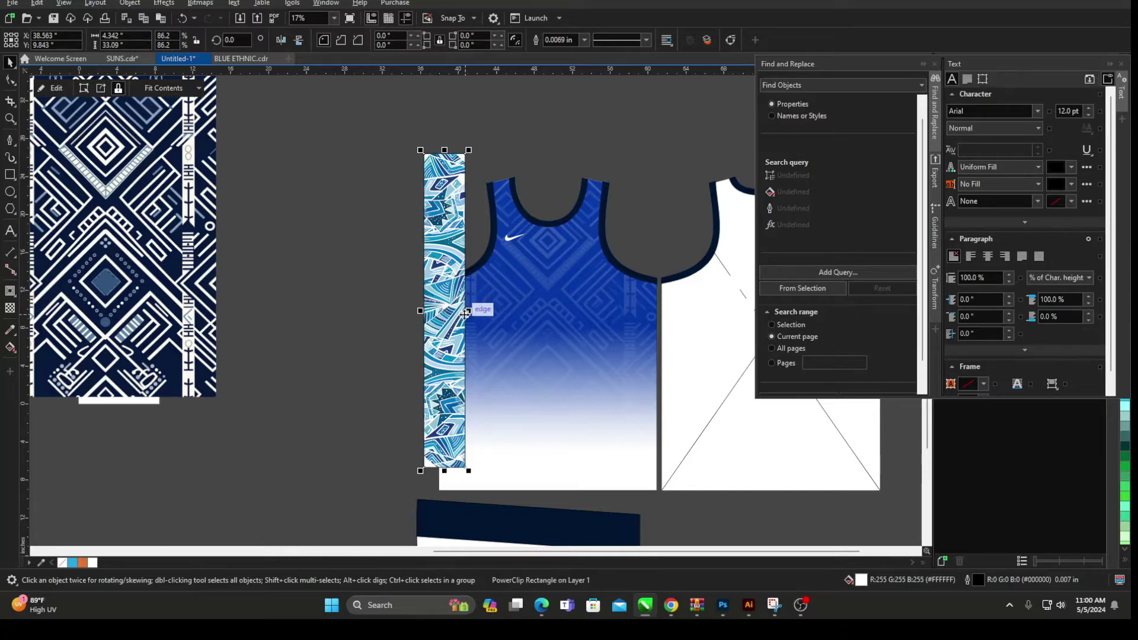
scroll(462, 314, "up", 3)
left_click_drag(420, 247, 423, 187)
scroll(418, 189, "down", 3)
left_click_drag(423, 231, 420, 266)
scroll(438, 143, "up", 2)
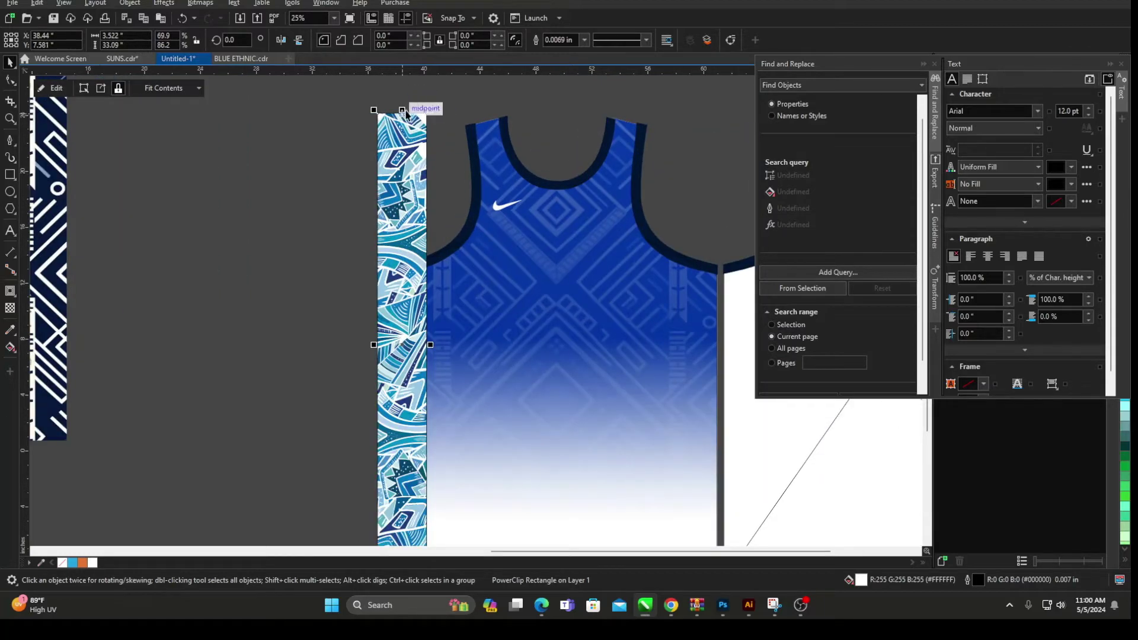
left_click_drag(402, 110, 402, 102)
Step: Set the ethnic strip's outline width to None
right_click(405, 181)
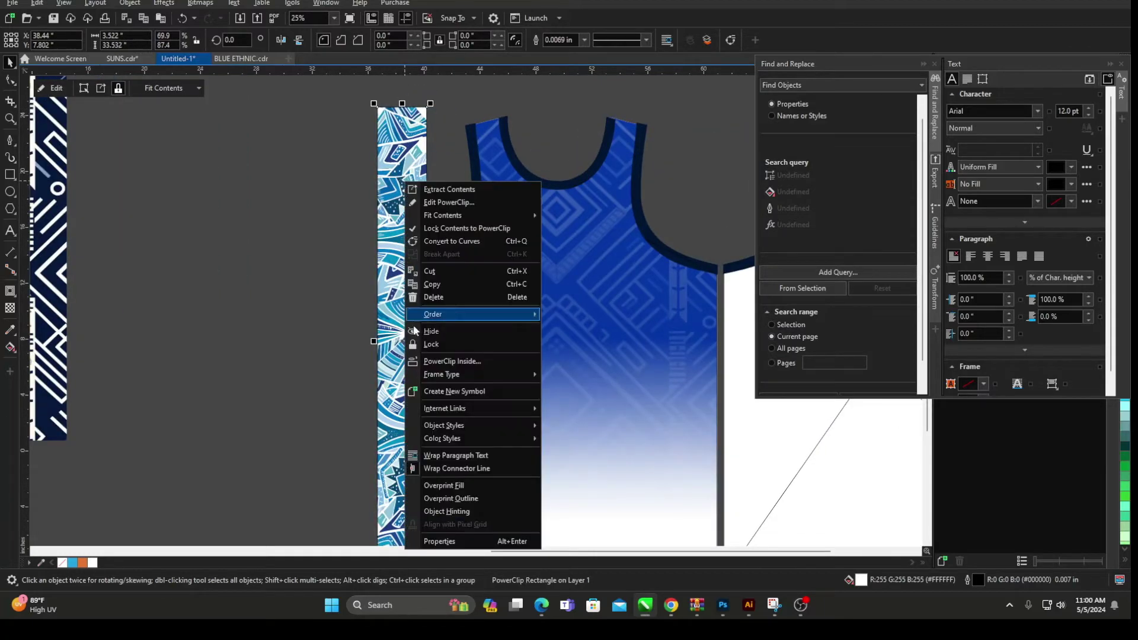
left_click(583, 41)
left_click(556, 52)
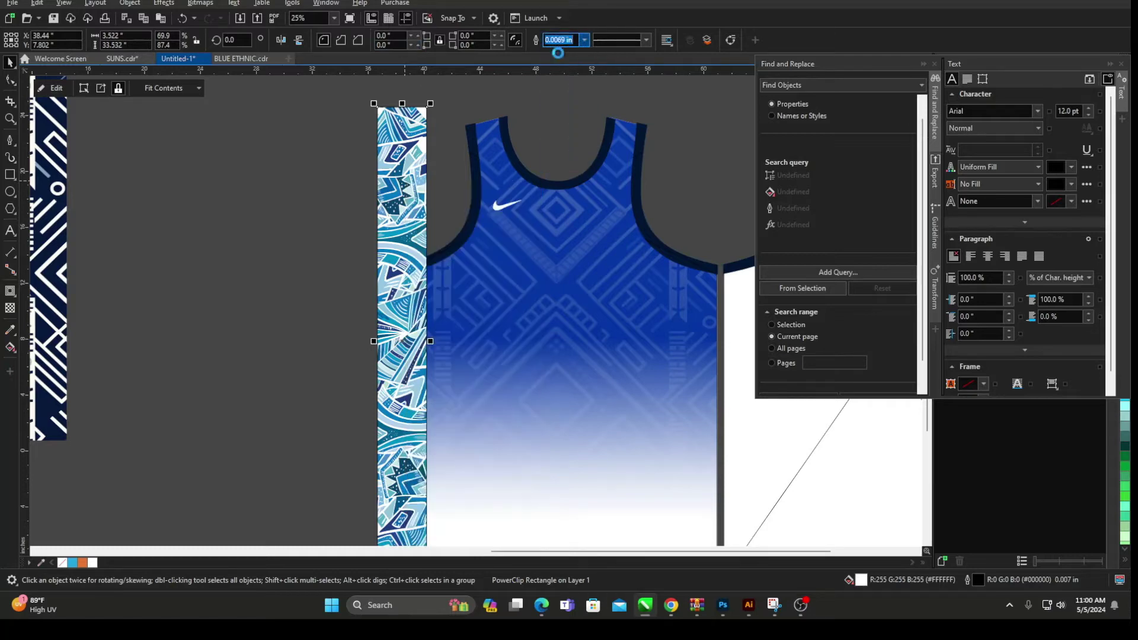
left_click(465, 209)
scroll(479, 216, "down", 2)
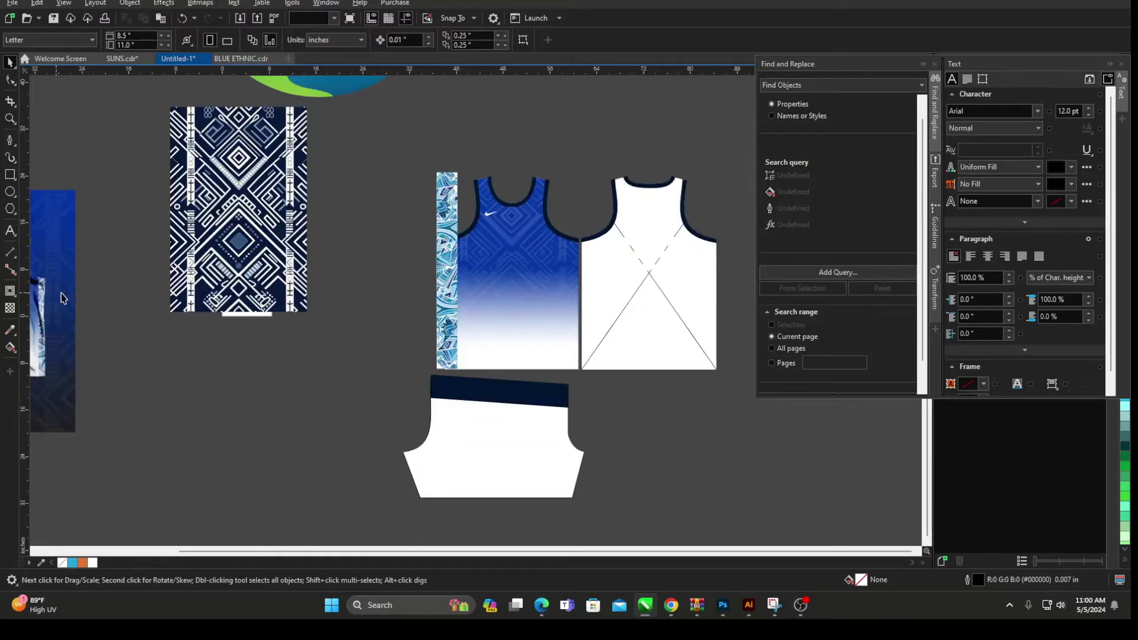
Step: Move the jersey mockup image next to the front jersey piece and shift the navy geometric pattern image clear of it
left_click_drag(61, 296, 411, 231)
scroll(480, 231, "up", 2)
scroll(601, 218, "down", 2)
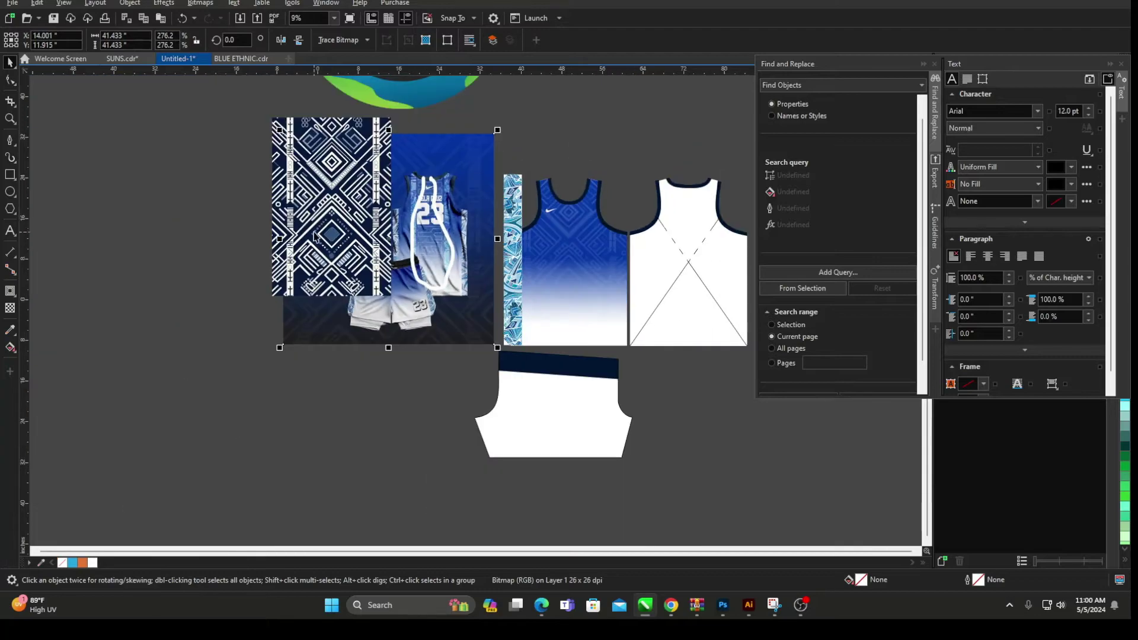
left_click_drag(315, 236, 156, 235)
scroll(516, 237, "up", 2)
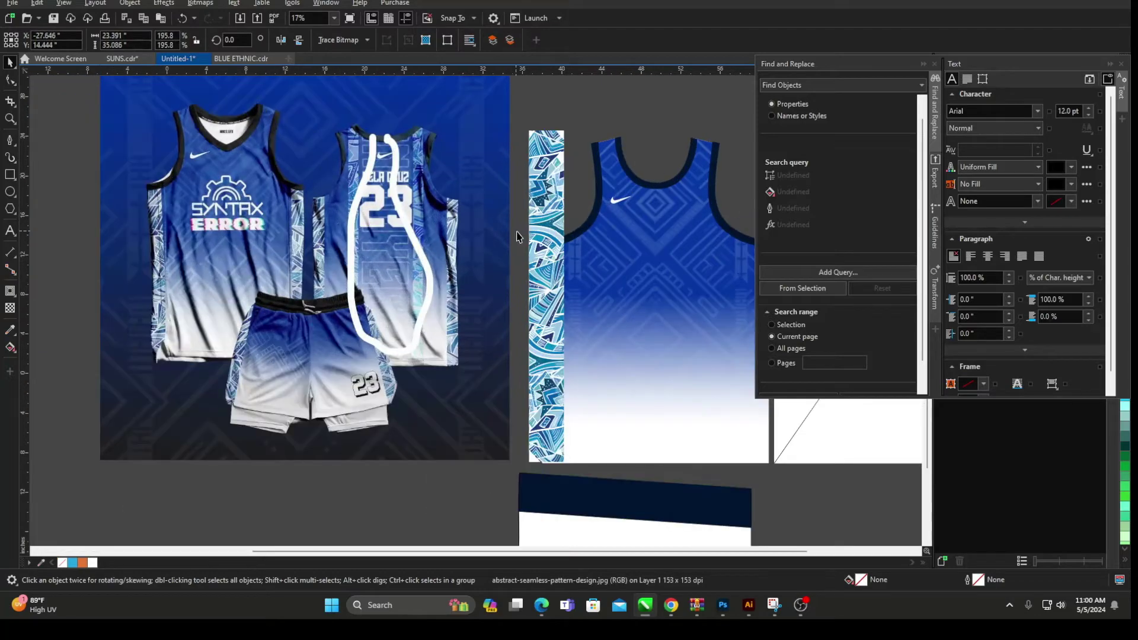
Step: PowerClip the ethnic strip inside the front jersey piece
right_click(560, 214)
left_click(589, 389)
left_click(603, 350)
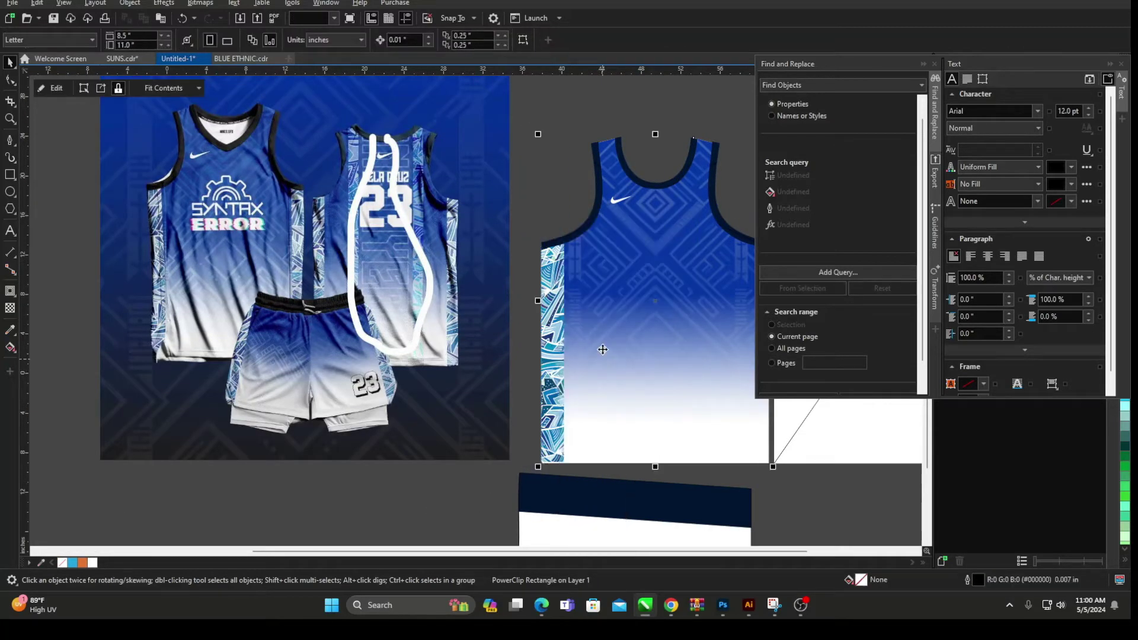
Step: Edit the front jersey's PowerClip and place a copy of the ethnic strip along the gradient panel's right edge
right_click(567, 289)
left_click(609, 243)
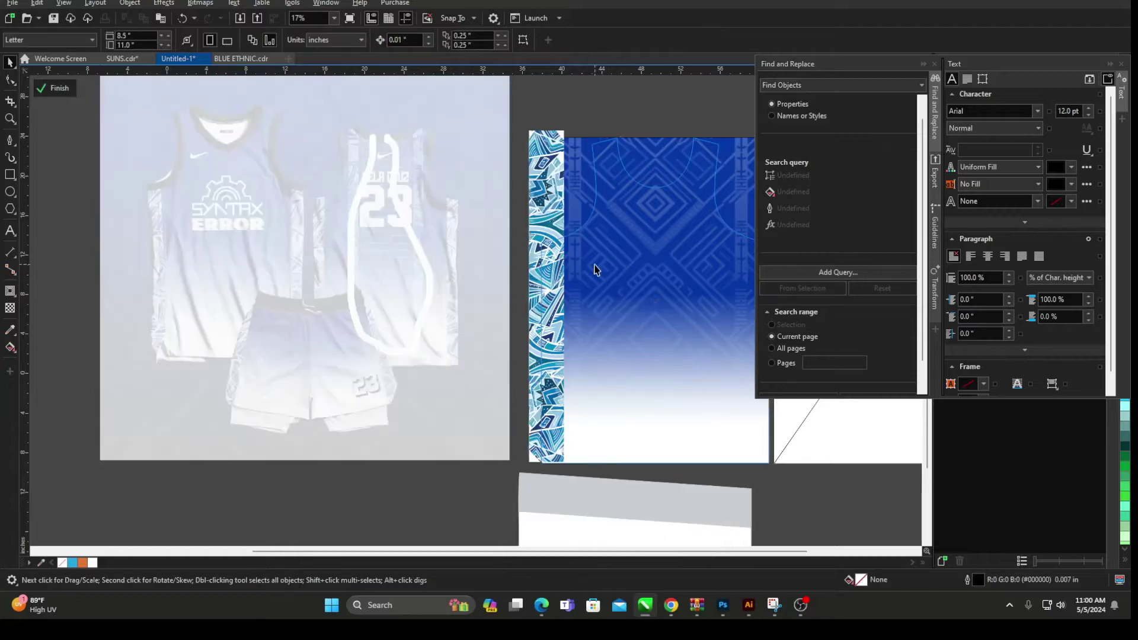
scroll(554, 291, "up", 1)
scroll(557, 304, "up", 1)
left_click(551, 301)
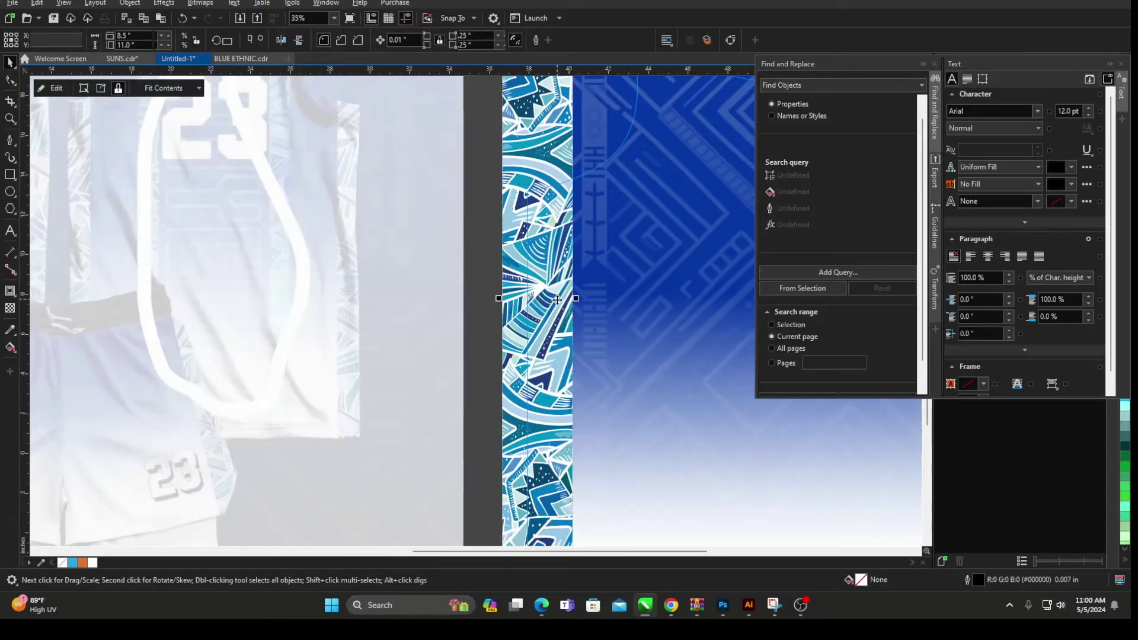
scroll(495, 304, "down", 2)
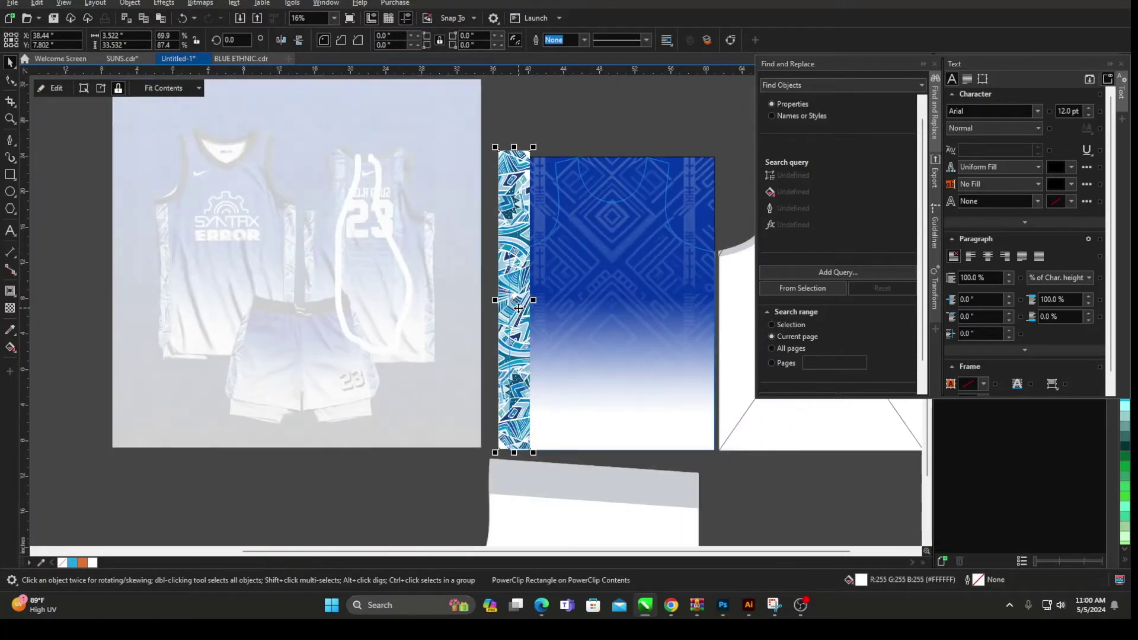
left_click_drag(519, 308, 713, 310)
scroll(698, 275, "up", 2)
Step: Group the two ethnic strips, align their centre with the gradient panel's vertical centre line, and finish editing the PowerClip
left_click(410, 217, "shift")
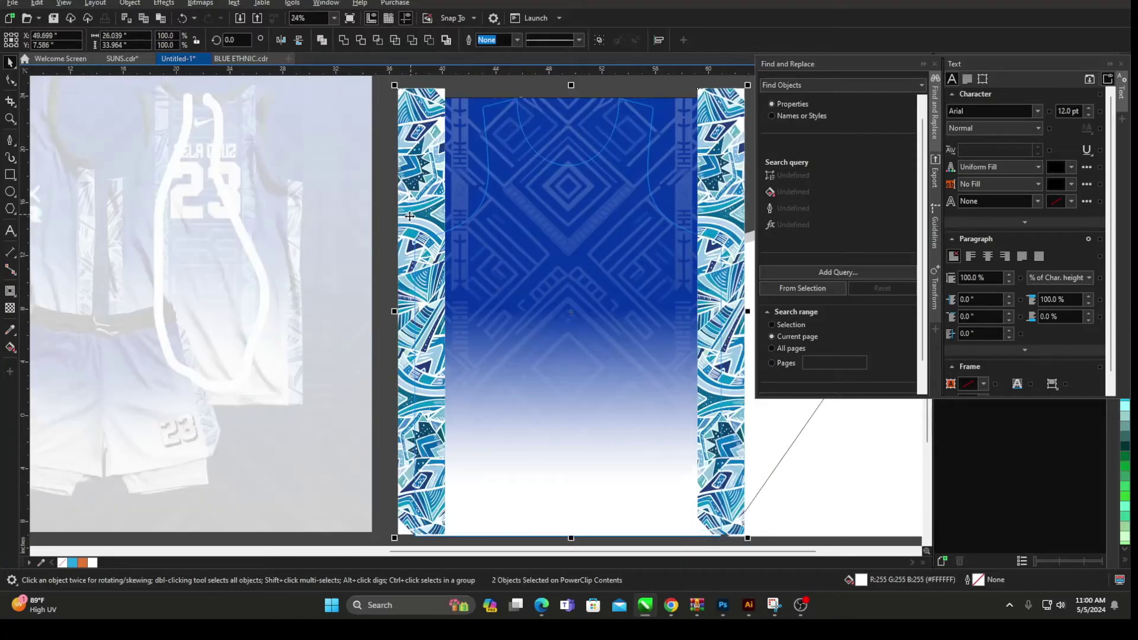
key("ctrl+g")
left_click(571, 205, "shift")
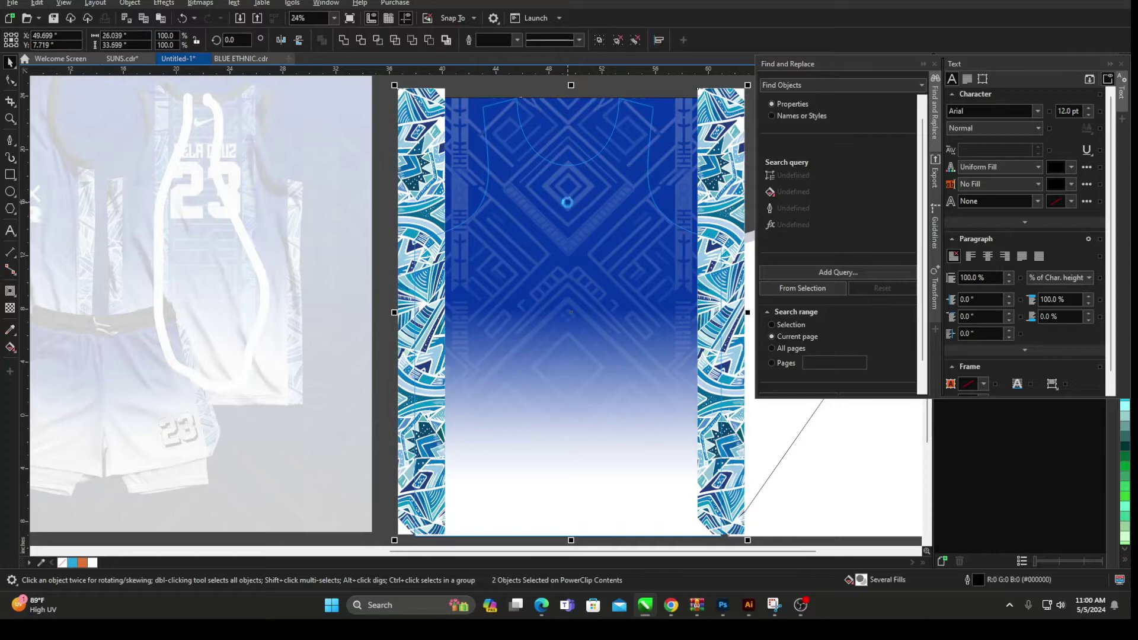
key("c")
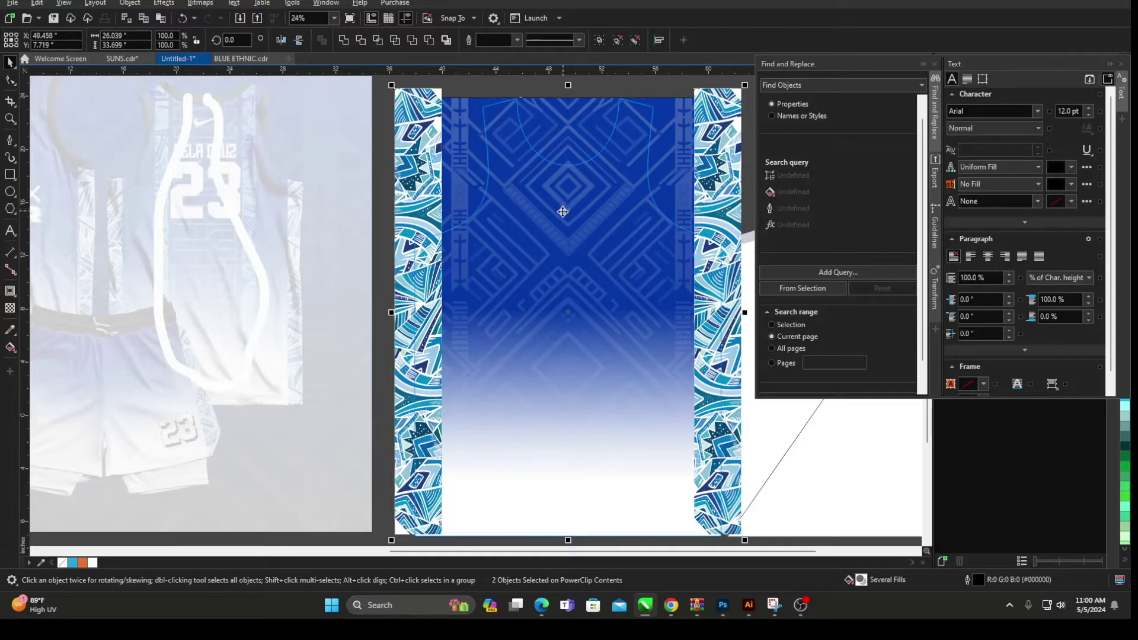
right_click(375, 90)
left_click(389, 98)
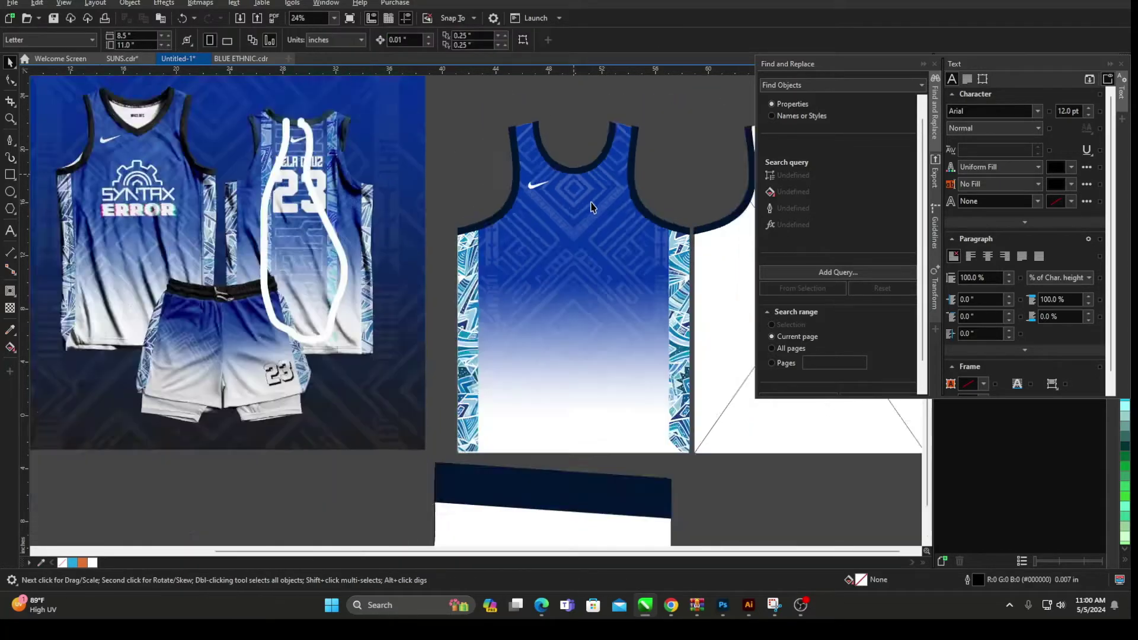
scroll(591, 206, "down", 3)
left_click(390, 207)
scroll(390, 207, "up", 3)
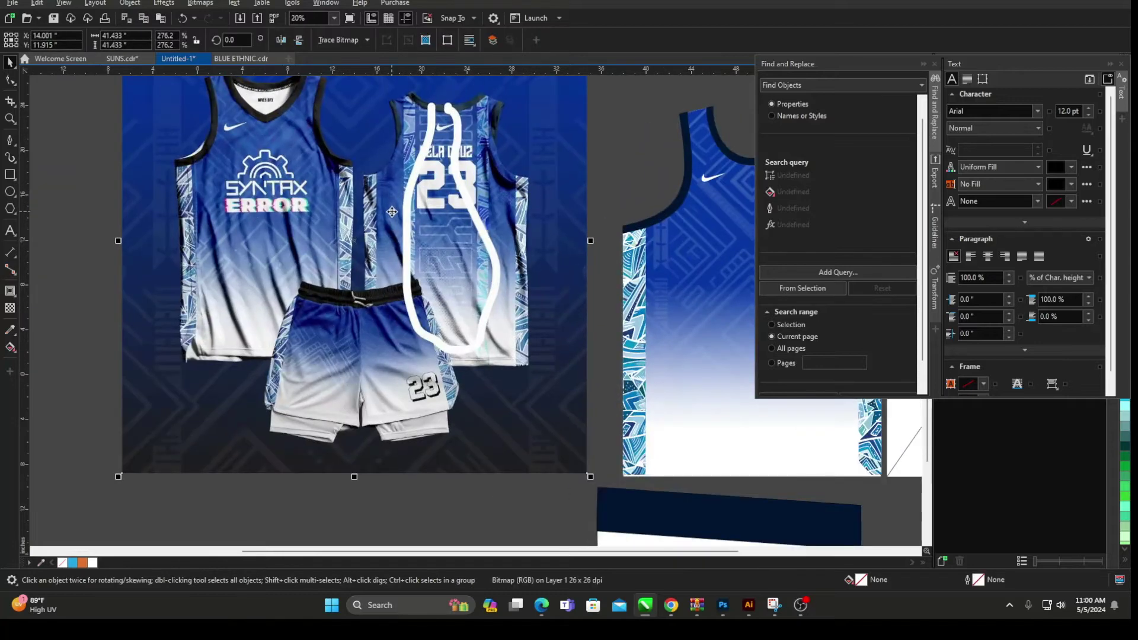
scroll(106, 215, "down", 1)
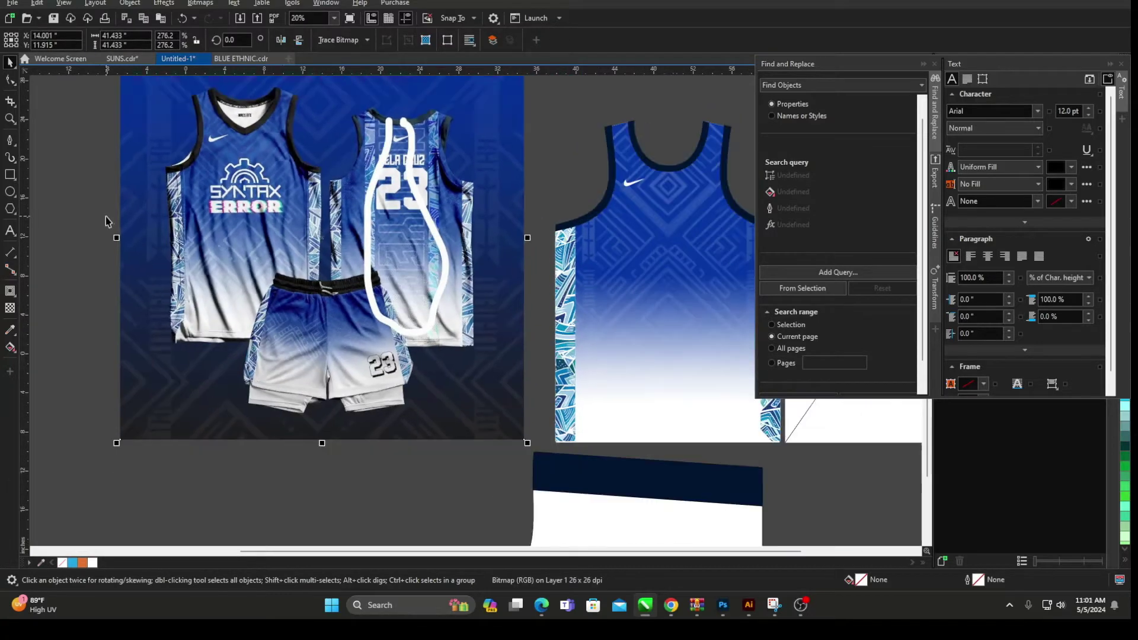
scroll(178, 223, "down", 1)
scroll(275, 242, "down", 1)
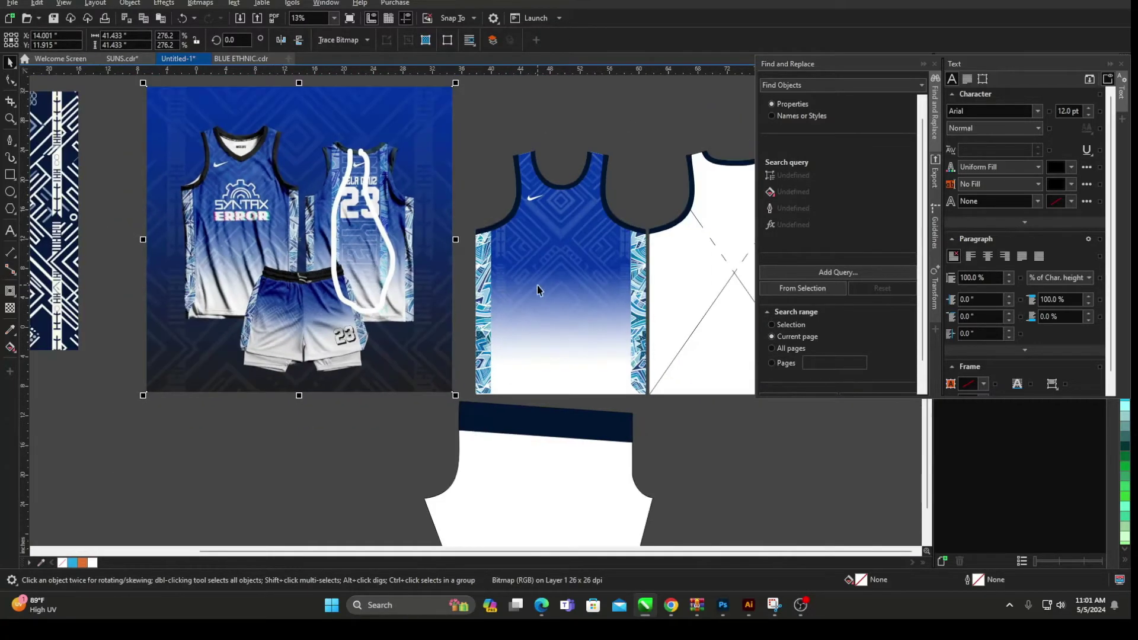
Step: Edit the front jersey's PowerClip, enlarge the gradient panel about its centre to about 24.8 by 35.6 in, and finish editing
right_click(560, 249)
left_click(484, 105)
right_click(546, 223)
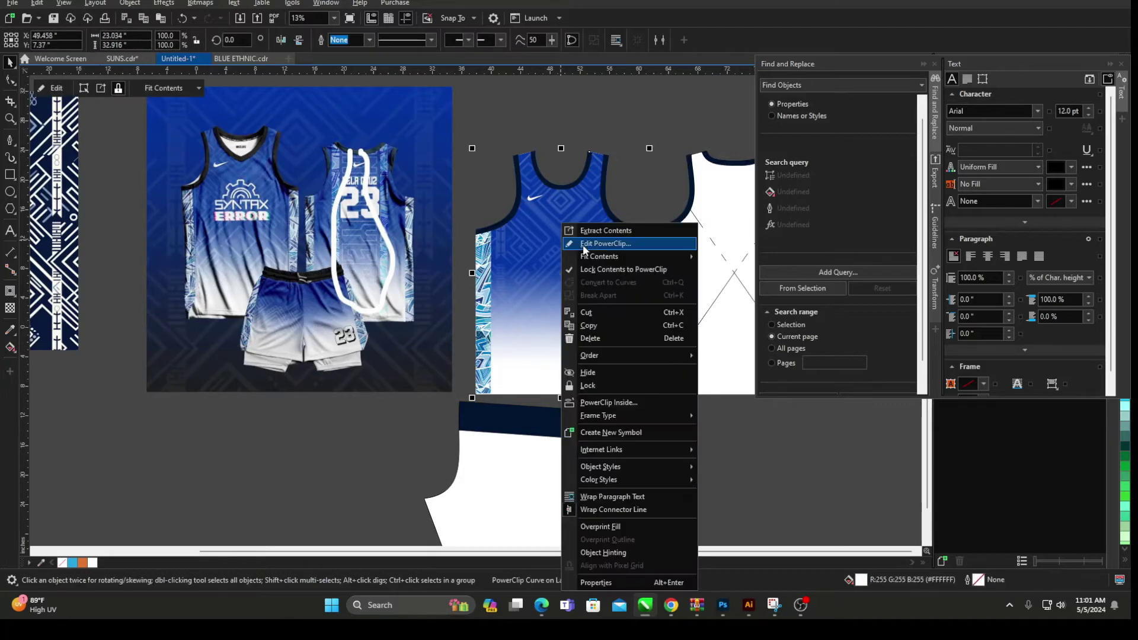
left_click(587, 251)
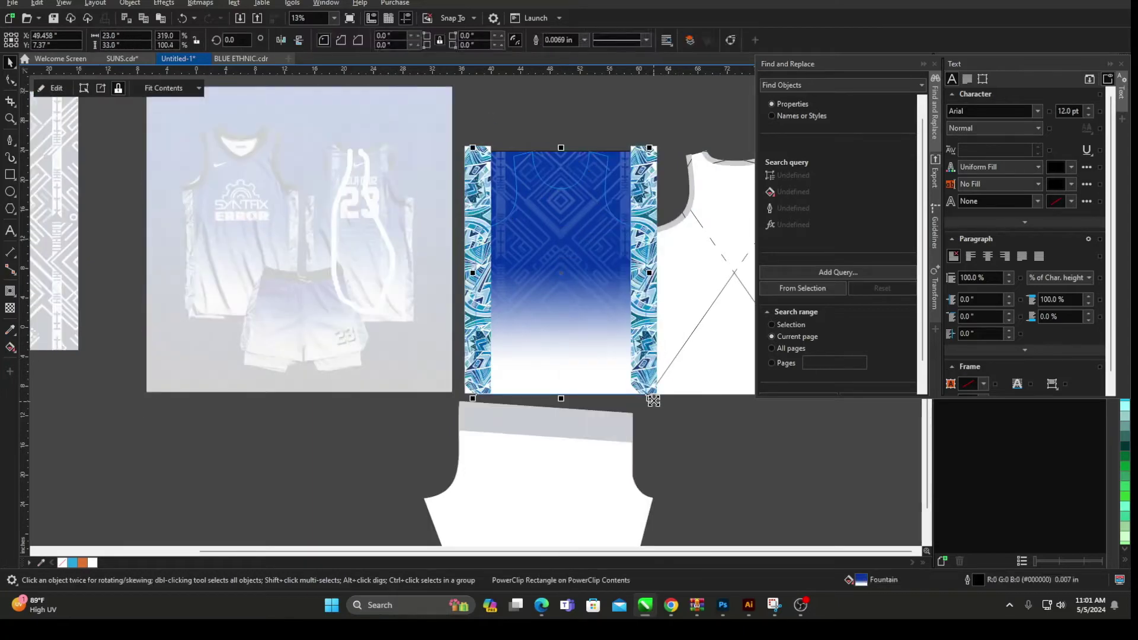
left_click_drag(650, 399, 659, 412)
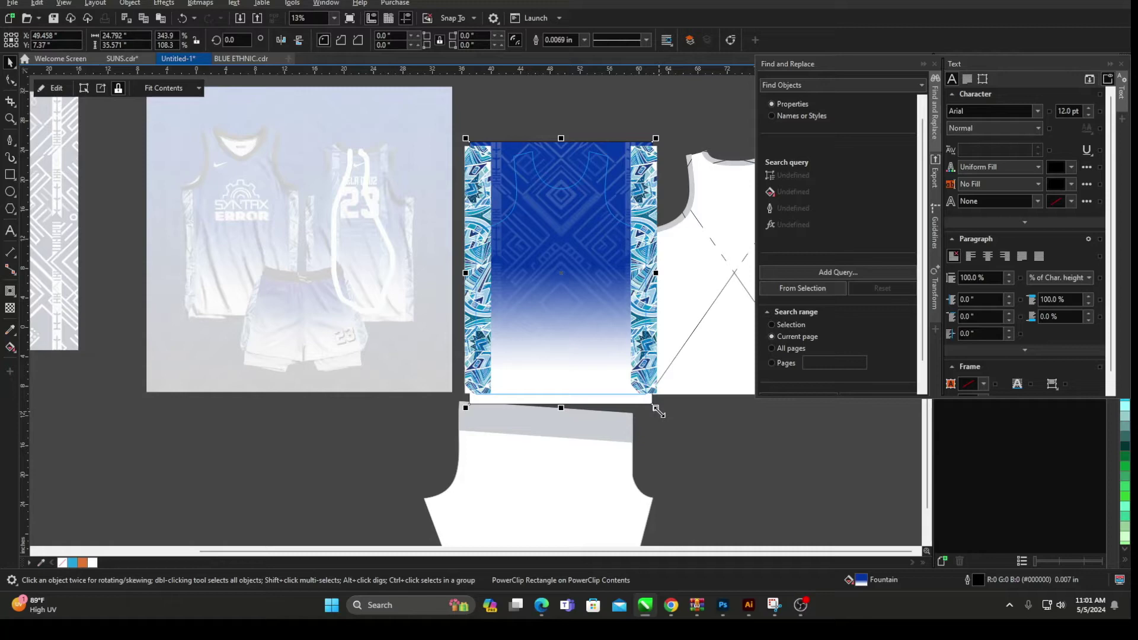
right_click(581, 123)
left_click(598, 126)
scroll(636, 248, "up", 1)
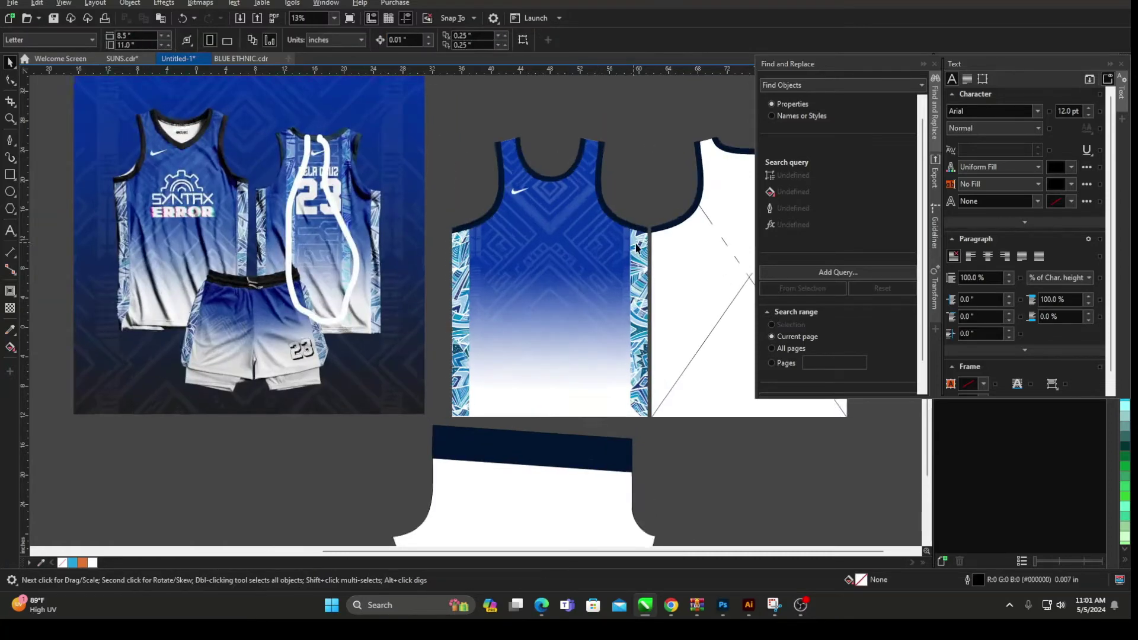
Step: Open the front jersey's PowerClip for editing and nudge the grouped ethnic side strips sideways
scroll(636, 248, "up", 1)
scroll(543, 211, "down", 1)
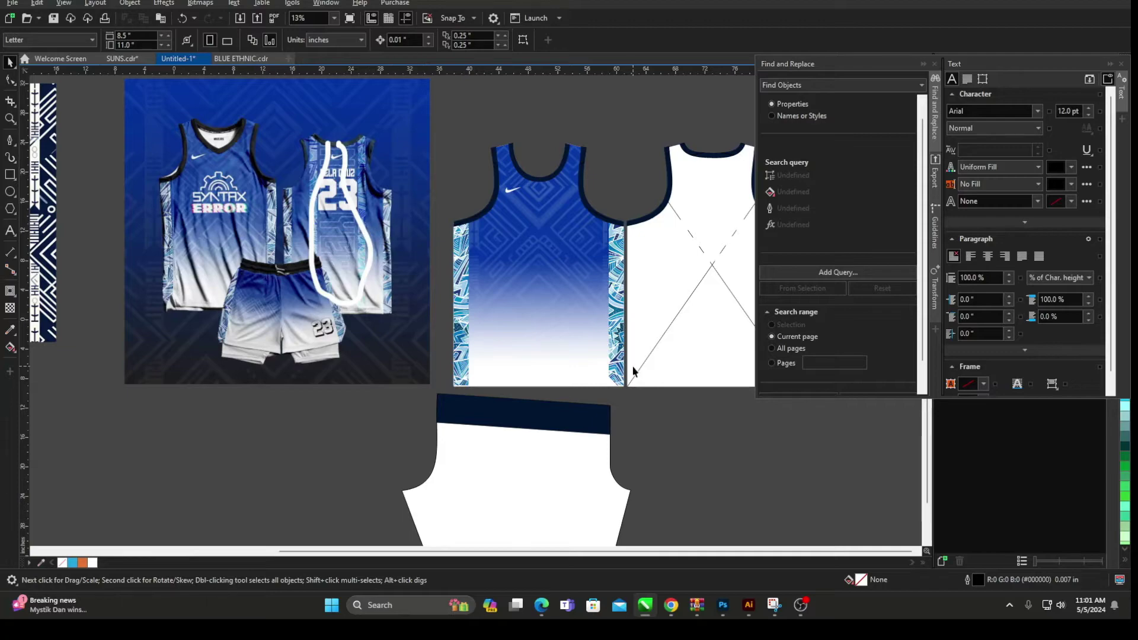
scroll(633, 371, "up", 2)
scroll(567, 345, "down", 3)
scroll(568, 346, "up", 2)
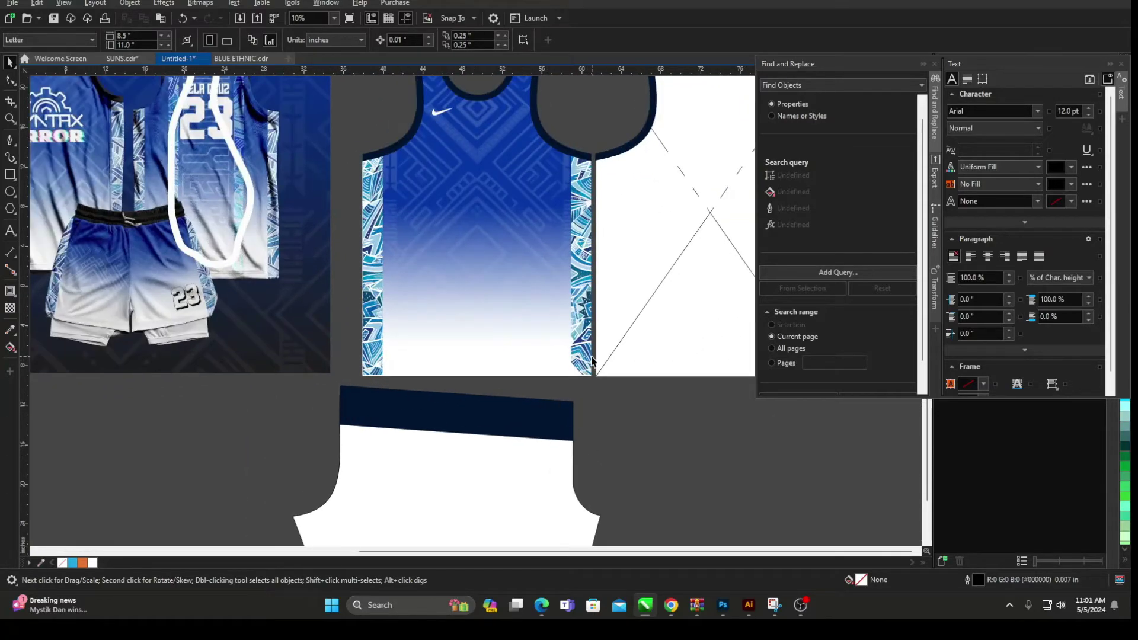
left_click(533, 308)
scroll(528, 299, "down", 3)
right_click(468, 226)
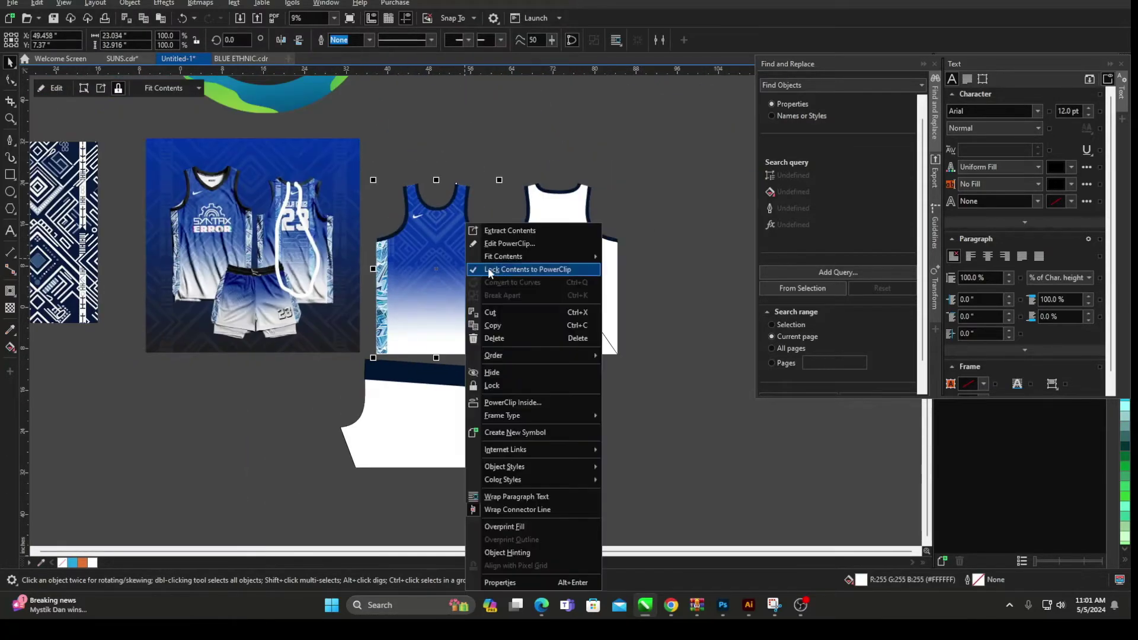
left_click(498, 244)
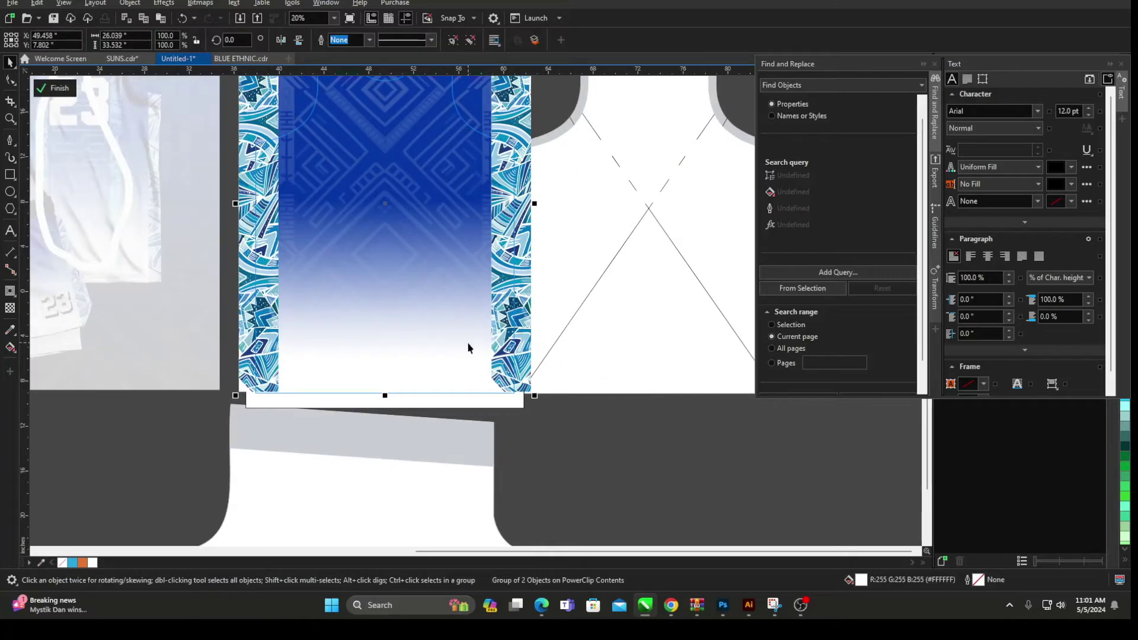
key("Right")
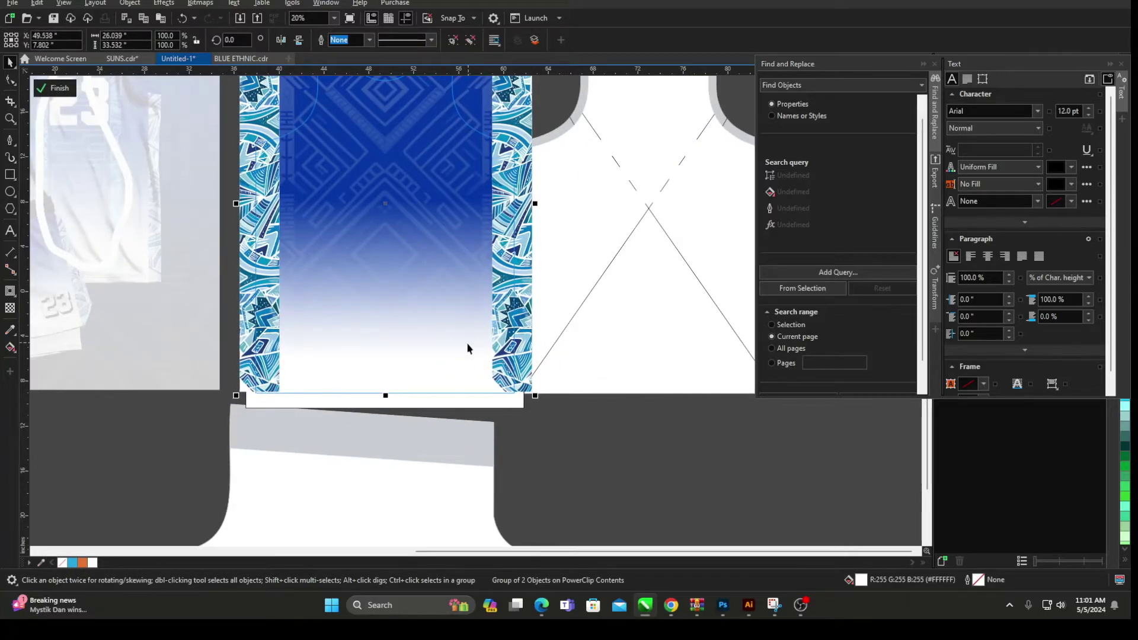
key("Left")
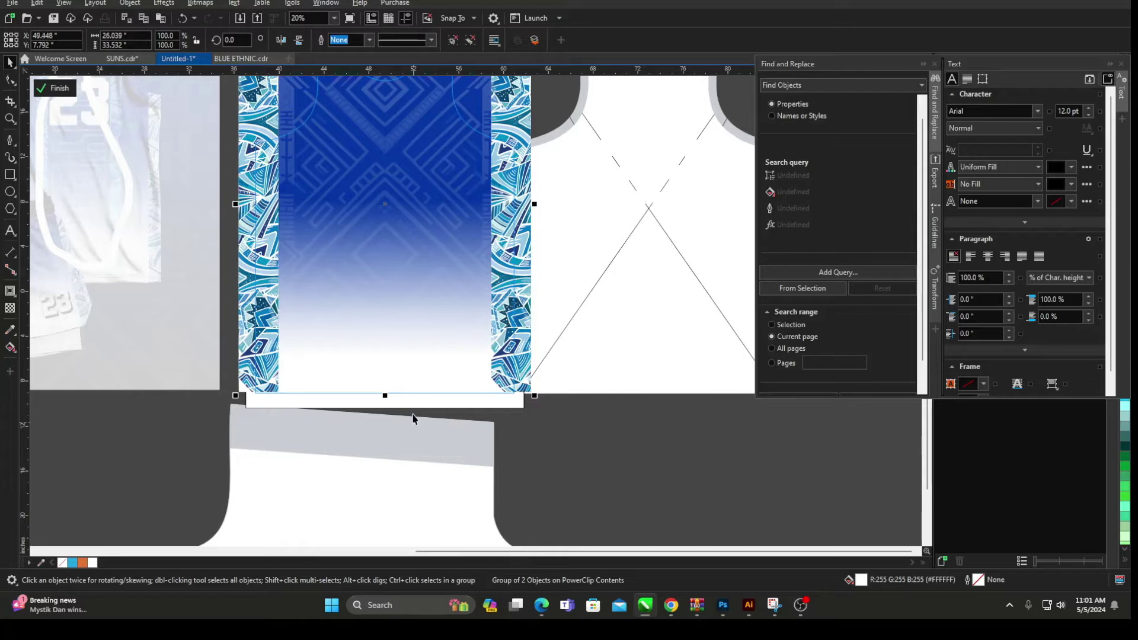
key("ctrl+u")
key("ctrl+z")
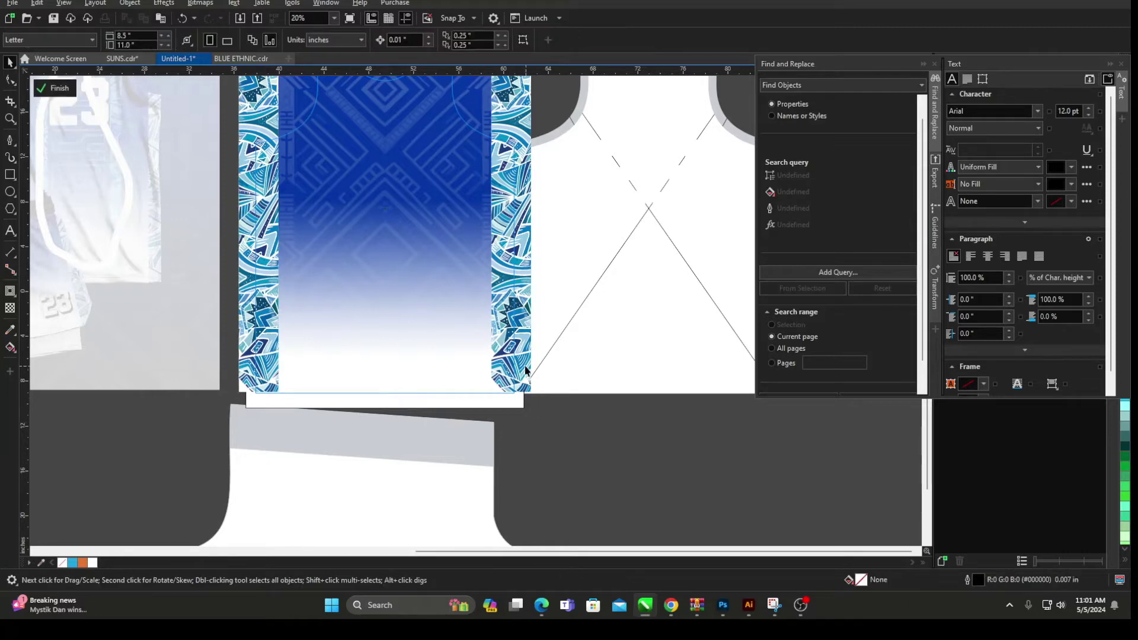
Step: Align the strip group's centre with the gradient panel's vertical centre line and finish editing the front jersey's PowerClip
left_click_drag(526, 366, 530, 378)
left_click(435, 404, "shift")
key("c")
left_click(576, 448)
scroll(425, 423, "down", 1)
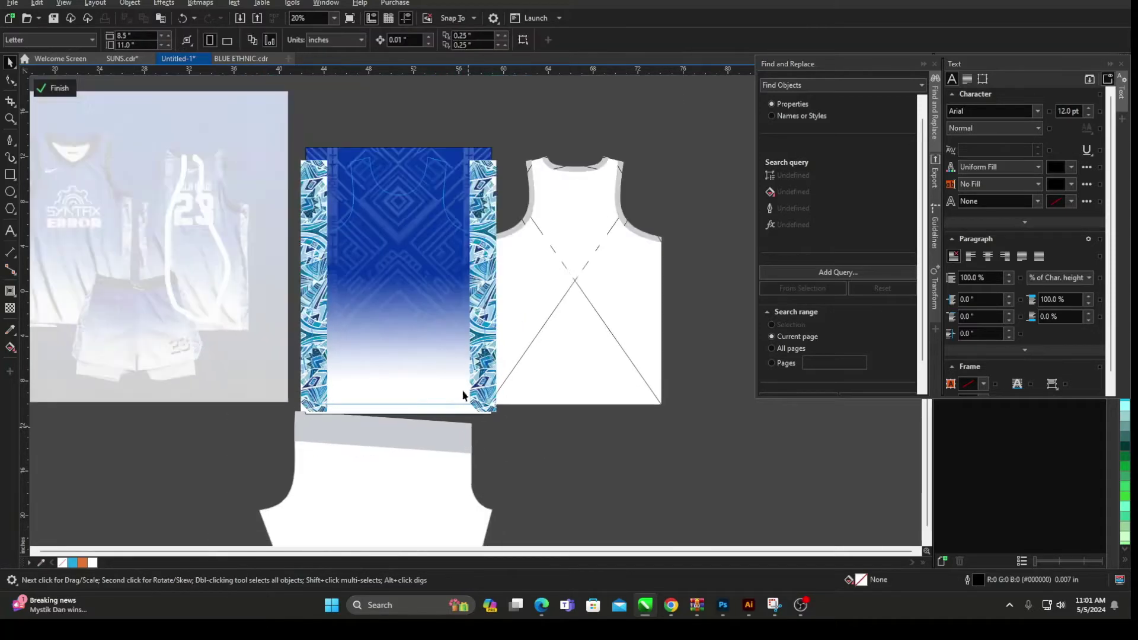
scroll(454, 401, "down", 2)
left_click(492, 209, "ctrl")
Step: Place a copy of the front jersey's gradient panel and side strips inside the back jersey piece
left_click(452, 308)
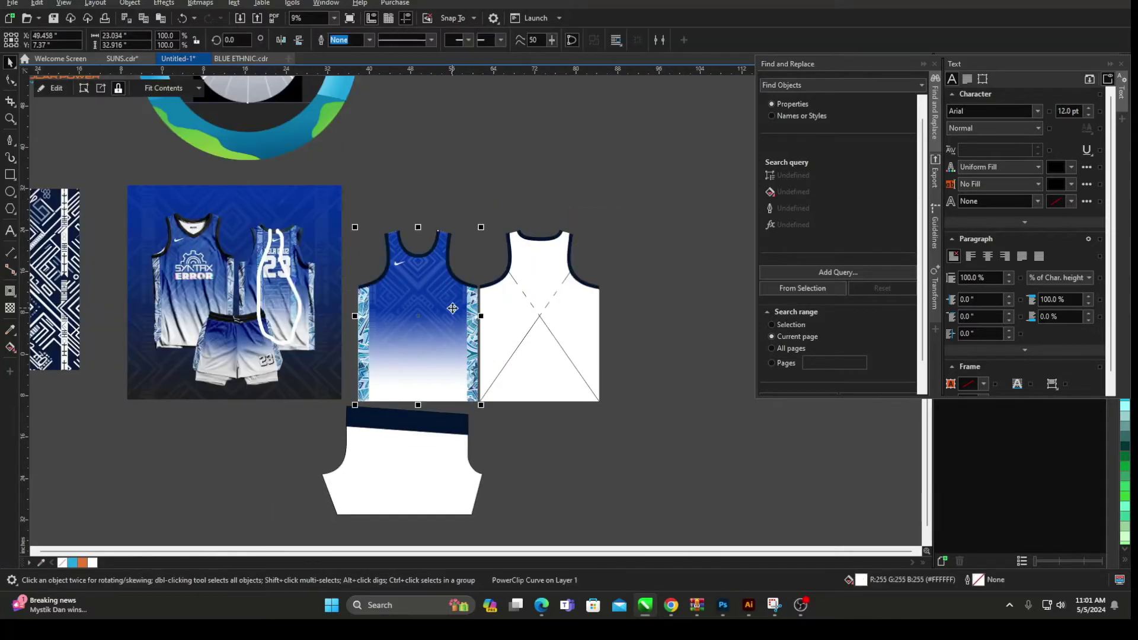
right_click(453, 308)
left_click(497, 404)
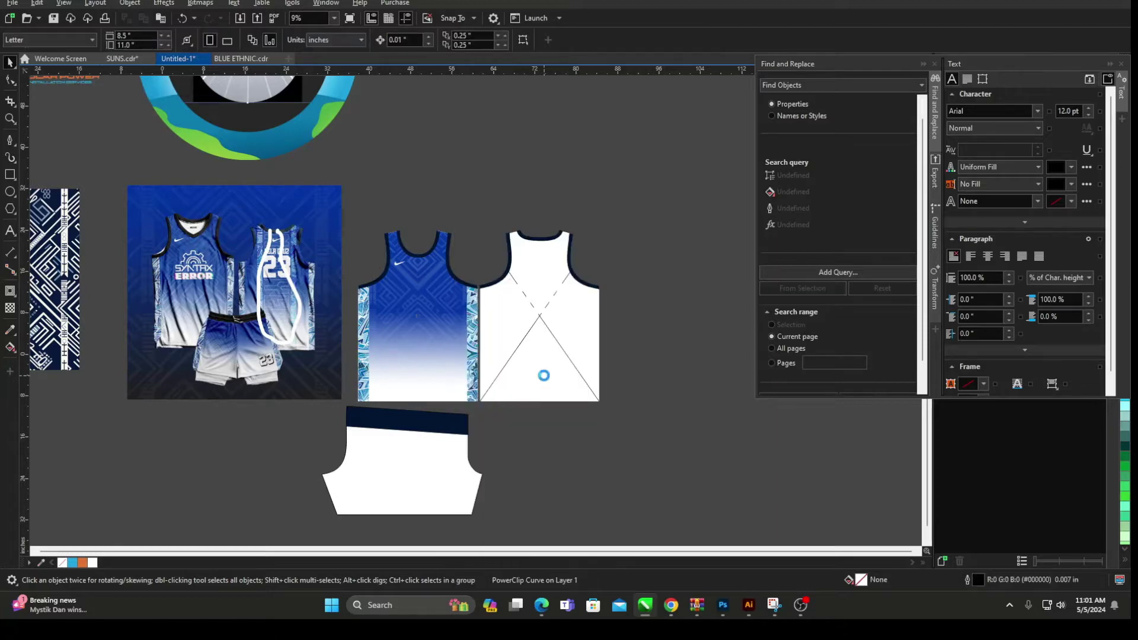
left_click(541, 376)
right_click(542, 375)
left_click(587, 28)
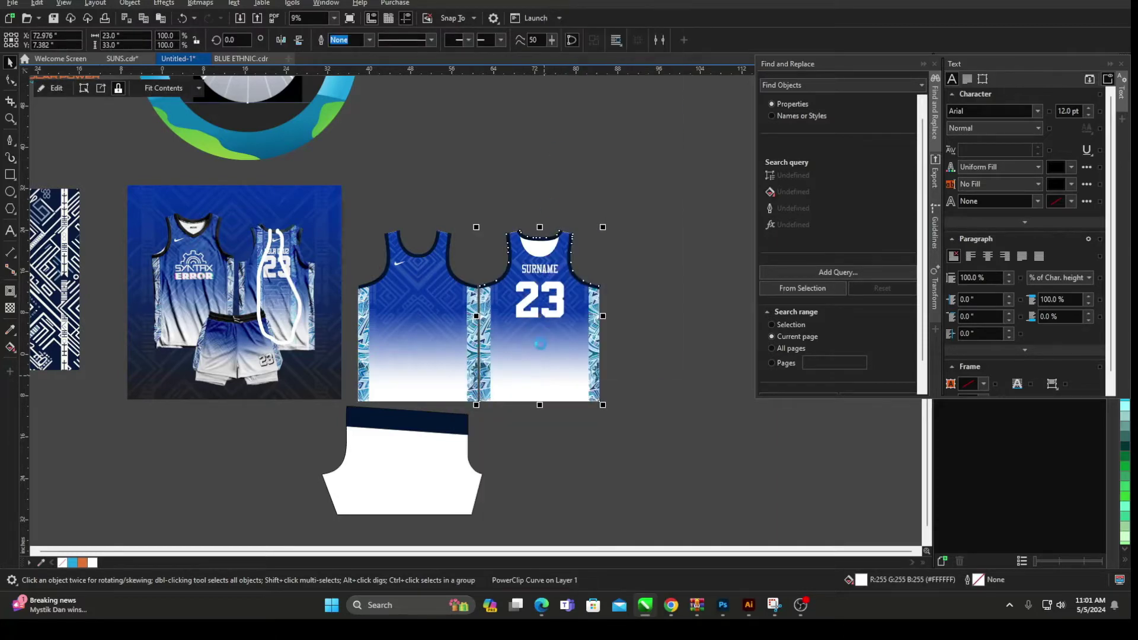
Step: Edit the back jersey's PowerClip, send the gradient panel and side strips to the back, and delete the white jersey shape inside
right_click(541, 207)
left_click(562, 218)
right_click(525, 268)
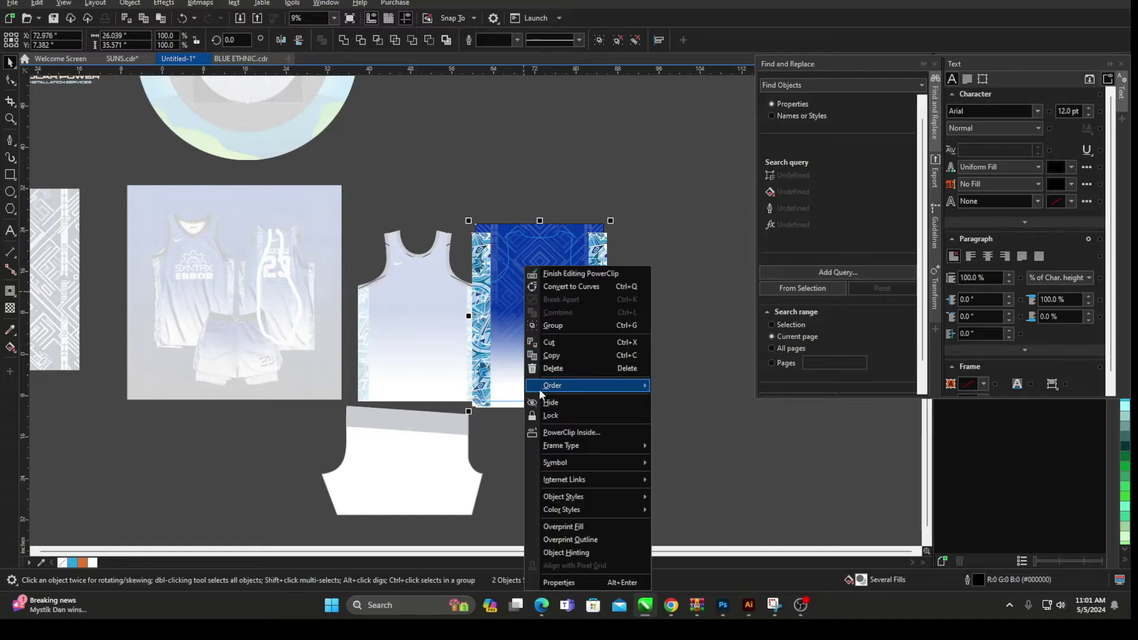
mouse_move(593, 385)
left_click(681, 431)
left_click(686, 242)
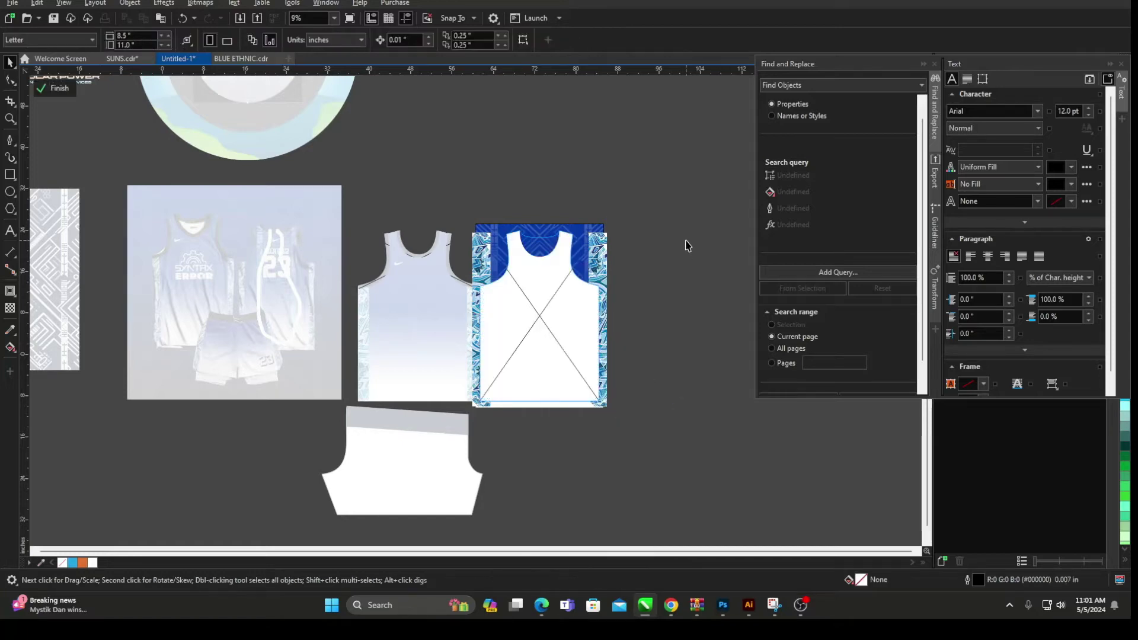
right_click(686, 242)
left_click(578, 277)
key("Delete")
Step: Duplicate the side strip group, ungroup the copy, and place one strip over the left half of the back's gradient panel
left_click(597, 252)
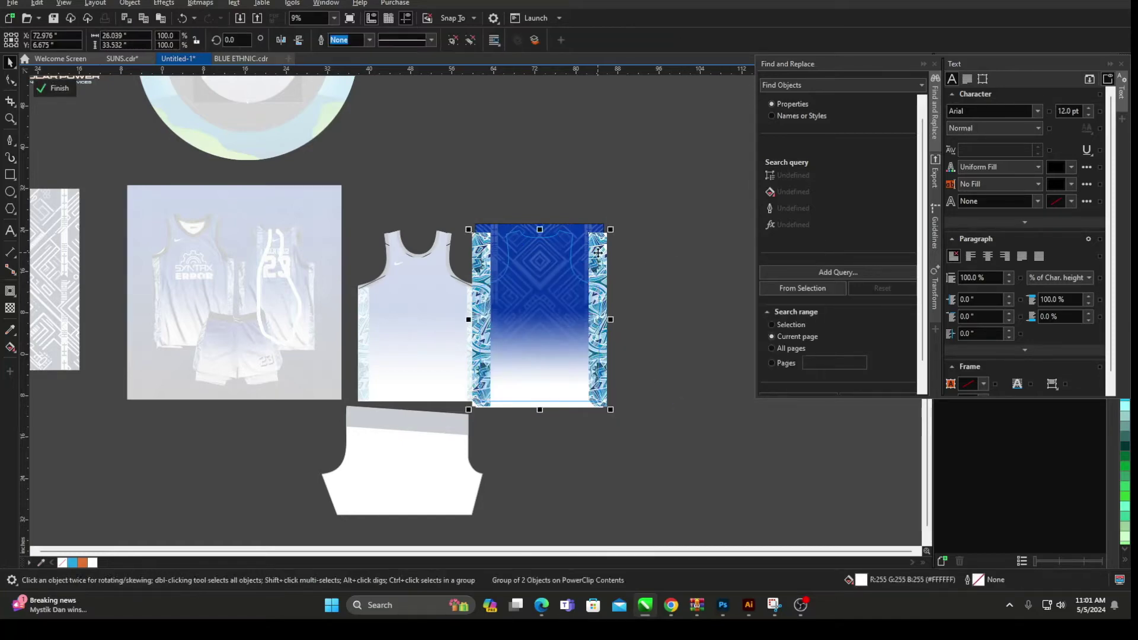
left_click_drag(656, 162, 681, 107)
right_click(681, 107)
left_click(699, 135)
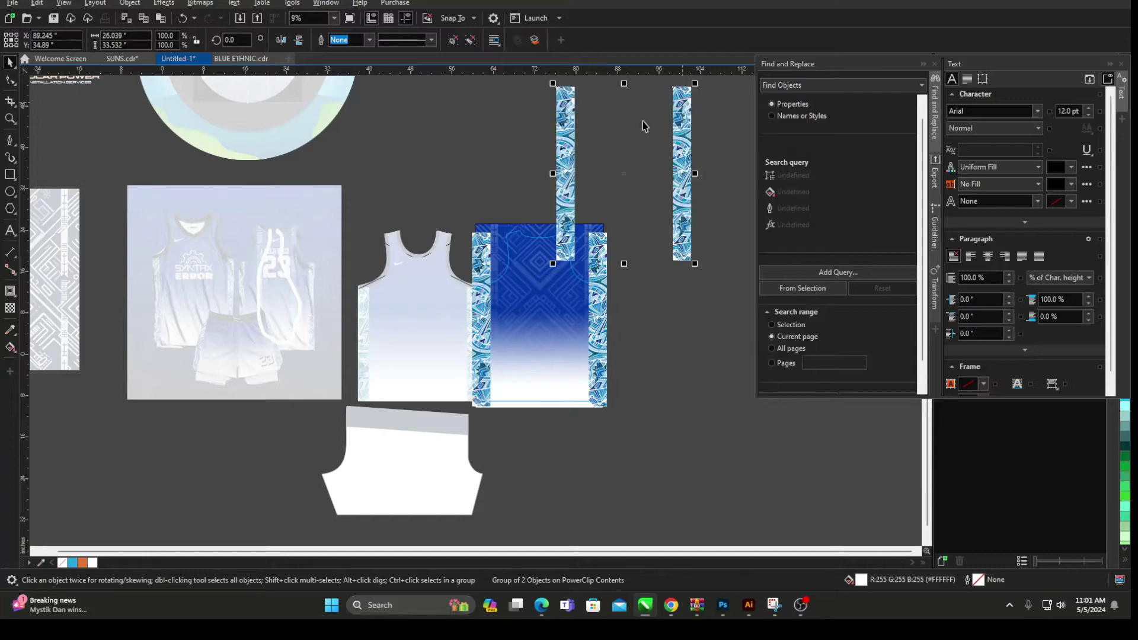
left_click(641, 125)
left_click_drag(573, 153, 522, 285)
Step: Try to narrow the inner ethnic strip, and undo the resize
scroll(379, 297, "up", 4)
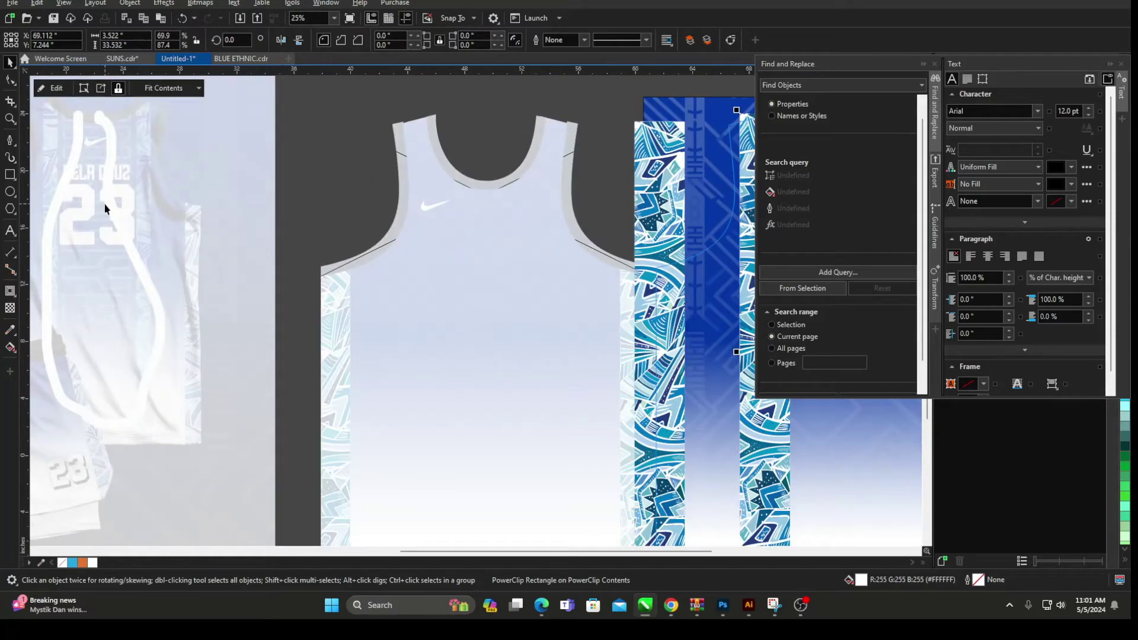
scroll(105, 208, "down", 2)
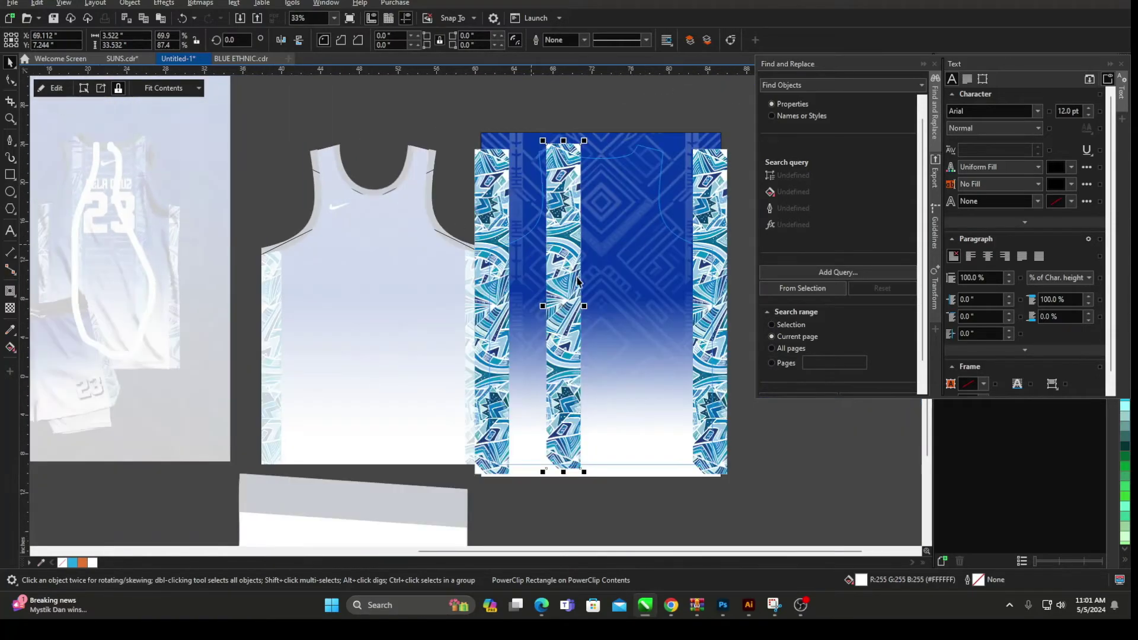
scroll(578, 281, "up", 2)
left_click_drag(592, 322, 583, 321)
key("ctrl+z")
scroll(557, 255, "down", 3)
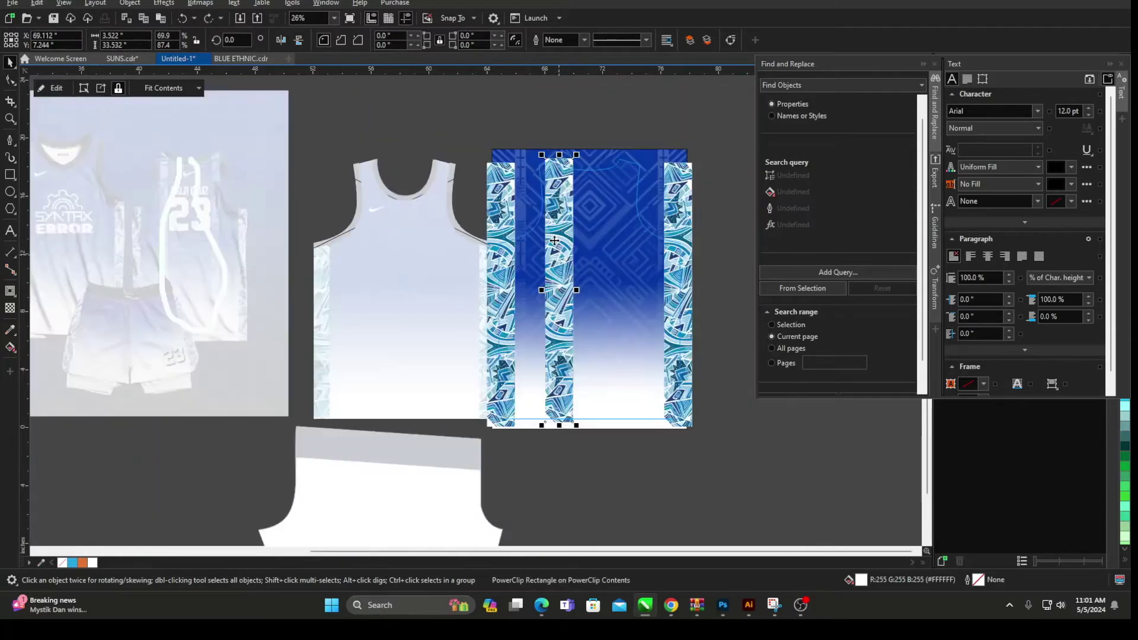
Step: Open and leave the inner strip's PowerClip contents, and try to reshape its frame with the Shape tool
left_click(565, 176)
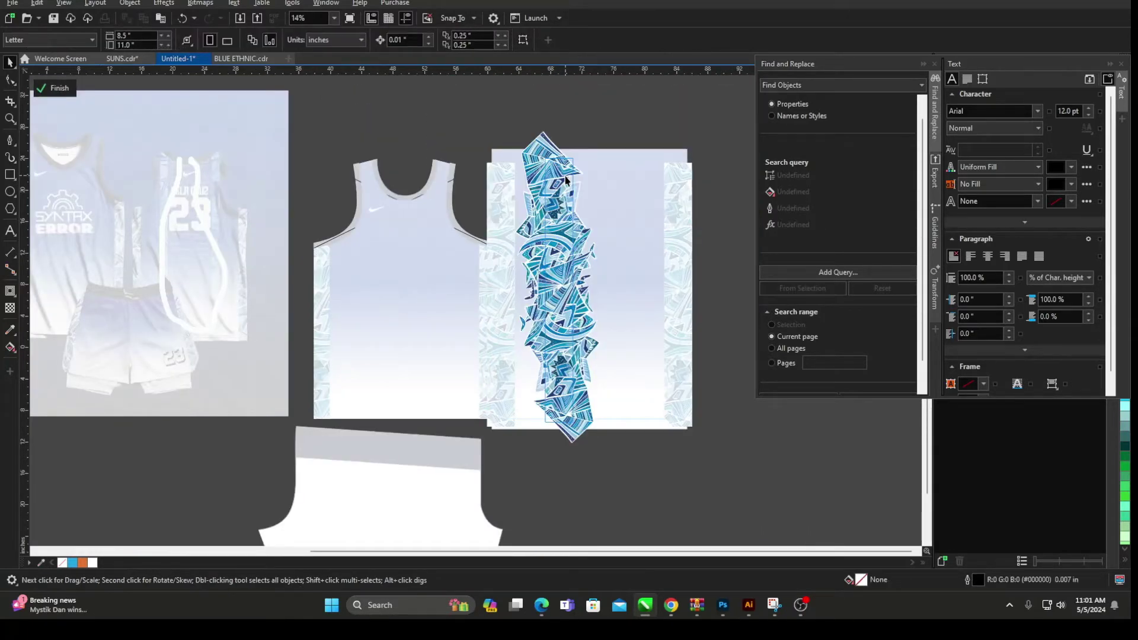
right_click(566, 139)
left_click(583, 147)
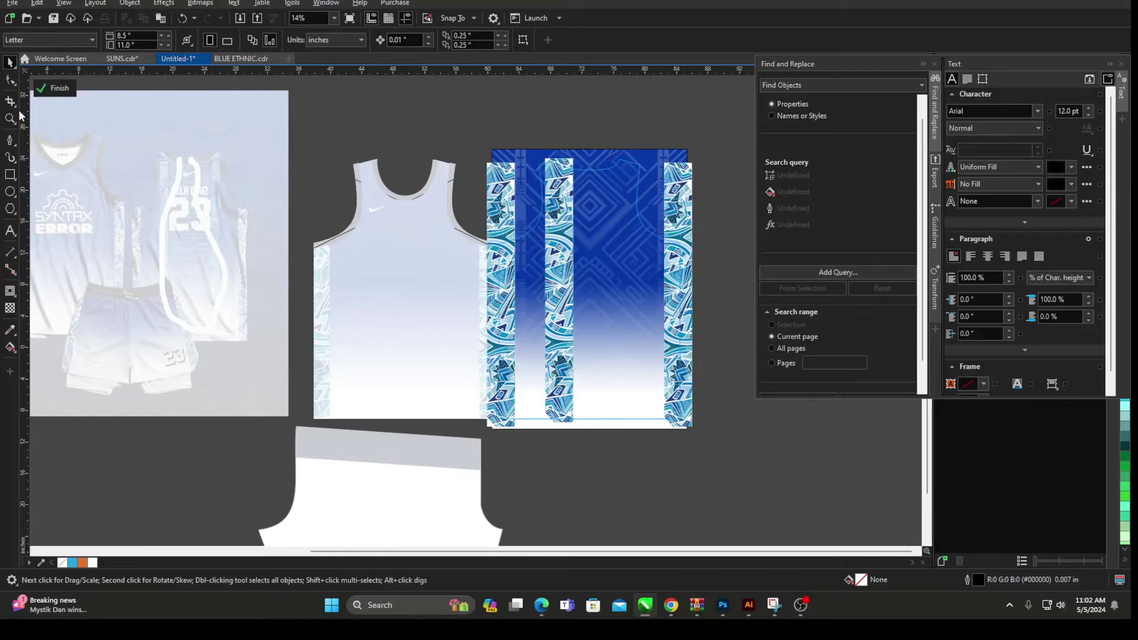
left_click(11, 80)
left_click(568, 167)
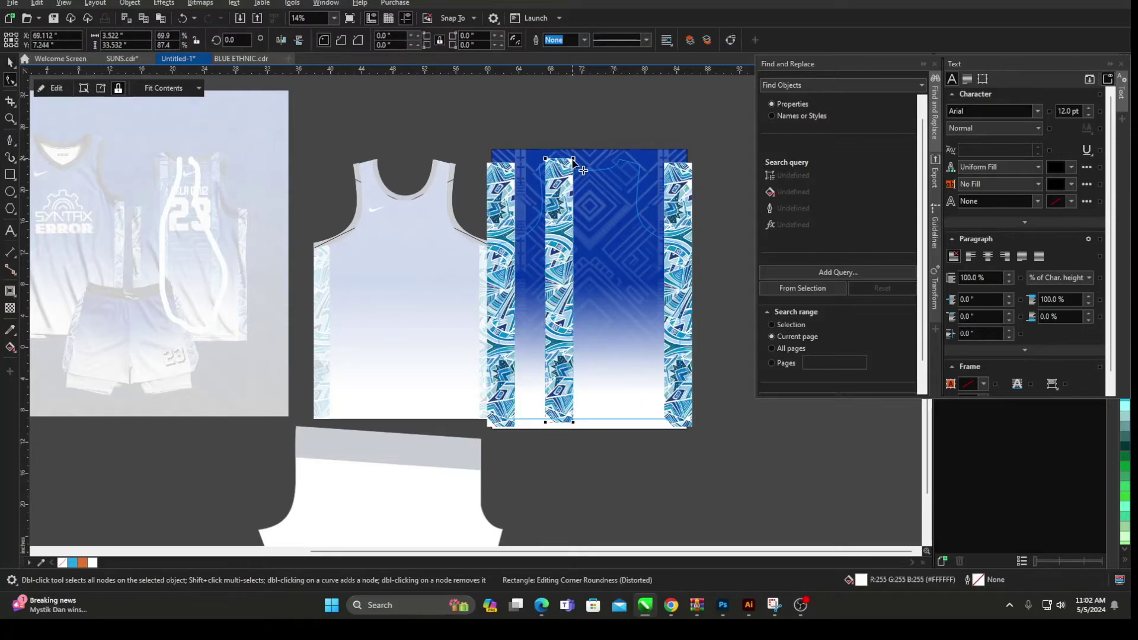
key("ctrl+z")
key("space")
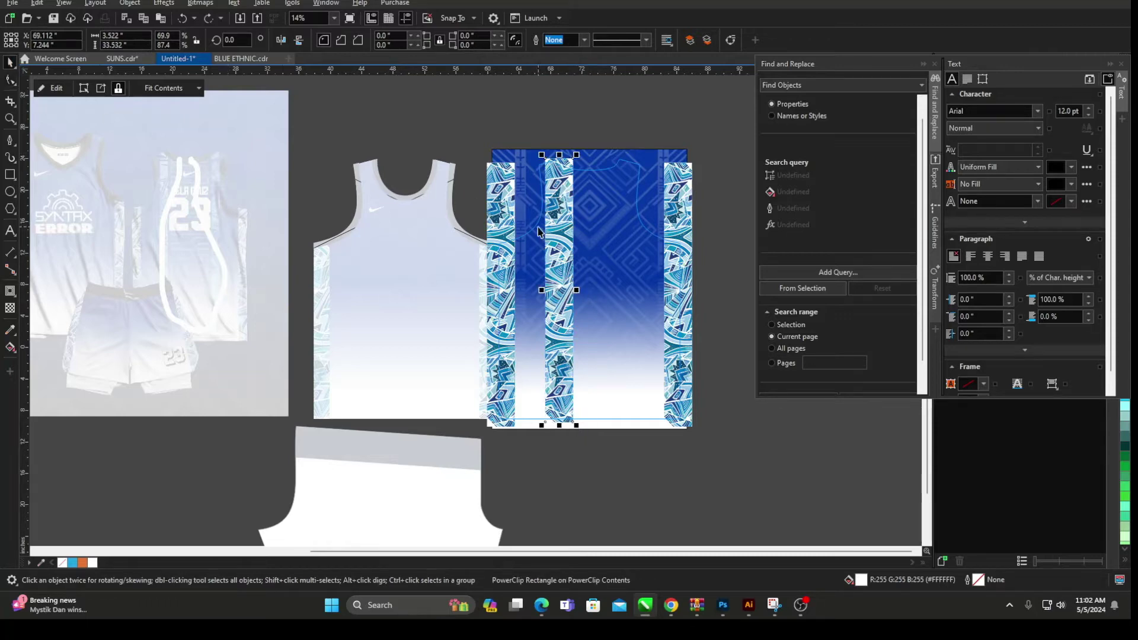
Step: Extract the ethnic pattern from the inner strip's PowerClip and move it aside over the front jersey
right_click(538, 227)
left_click(571, 215)
left_click(574, 119)
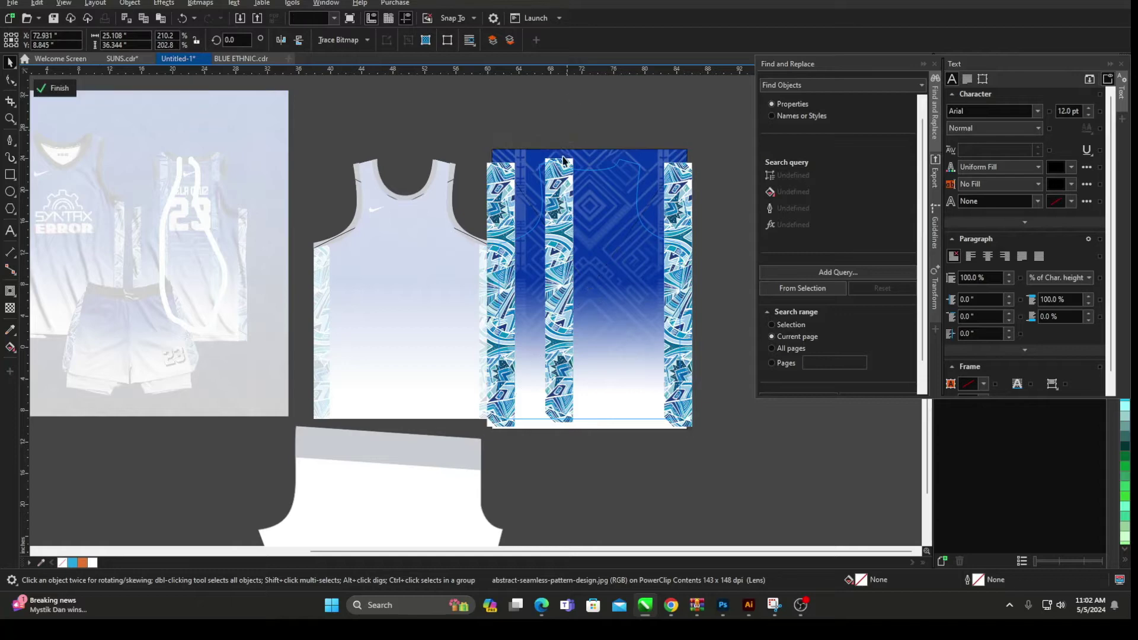
left_click(565, 185)
right_click(563, 181)
left_click(585, 186)
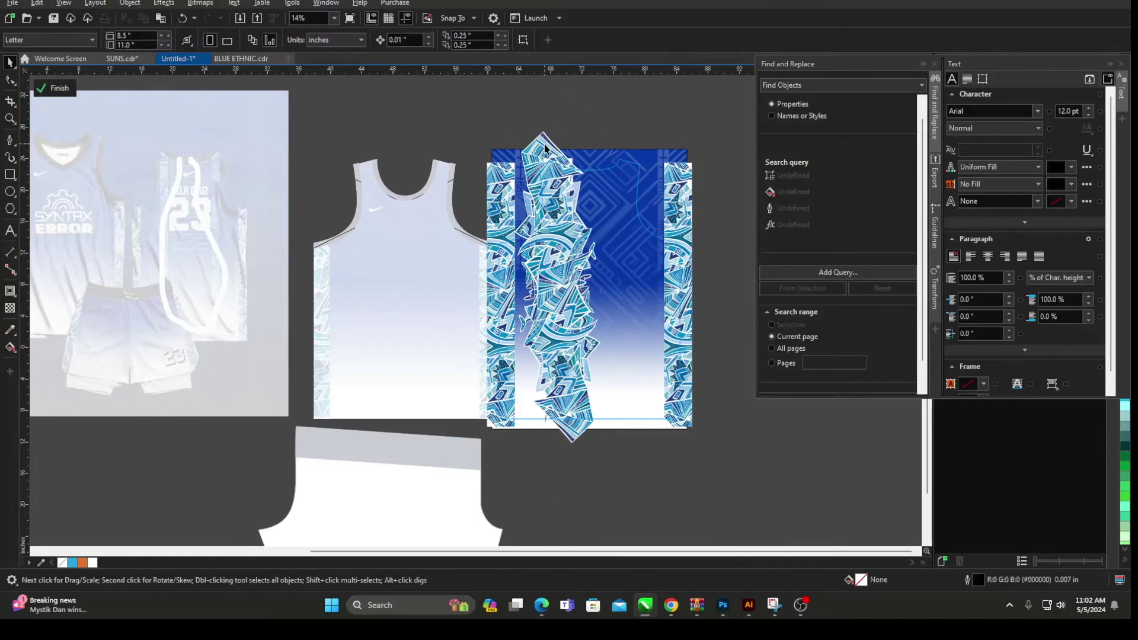
left_click_drag(545, 148, 394, 120)
Step: Narrow the empty strip frame symmetrically about its centre to about 1.55 in wide
left_click(549, 309)
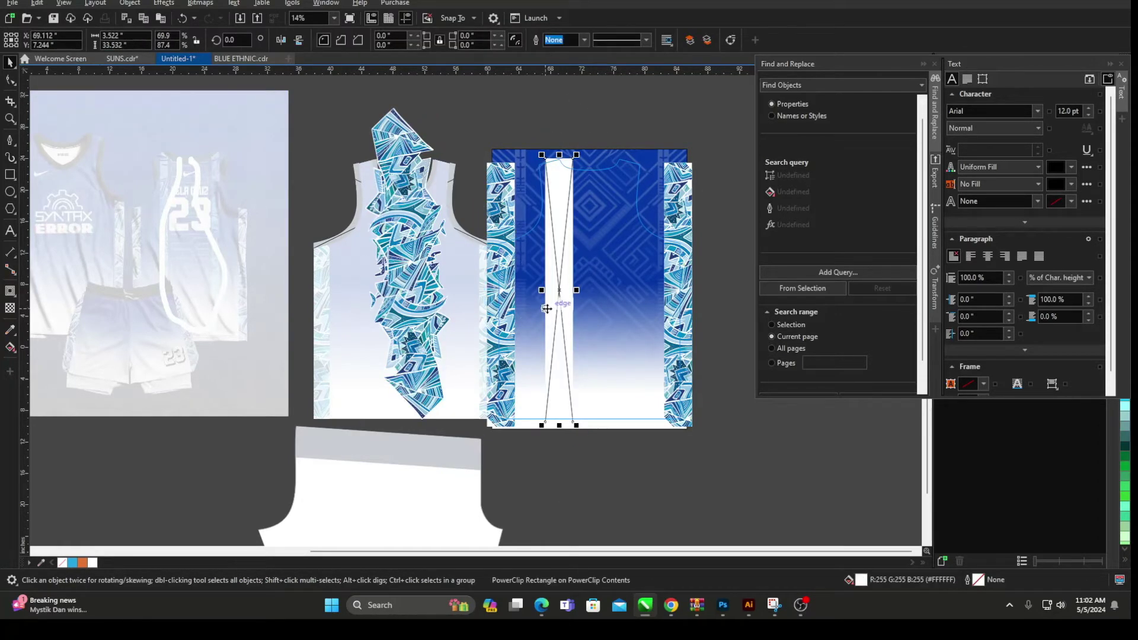
scroll(552, 303, "up", 1)
left_click_drag(590, 284, 576, 284)
scroll(619, 283, "down", 1)
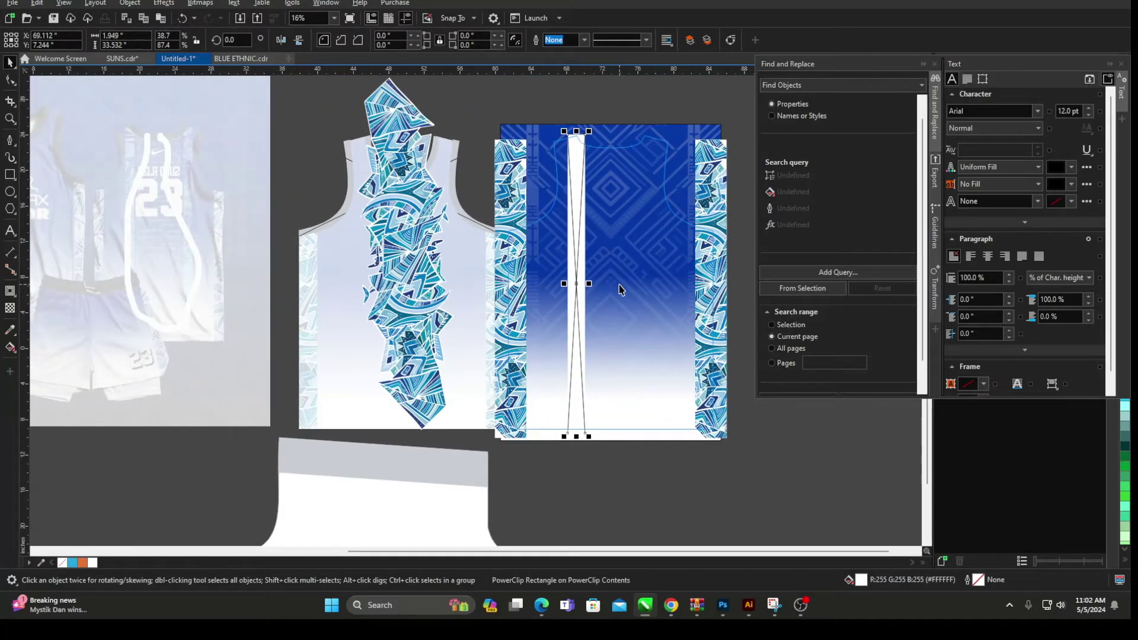
scroll(611, 285, "up", 2)
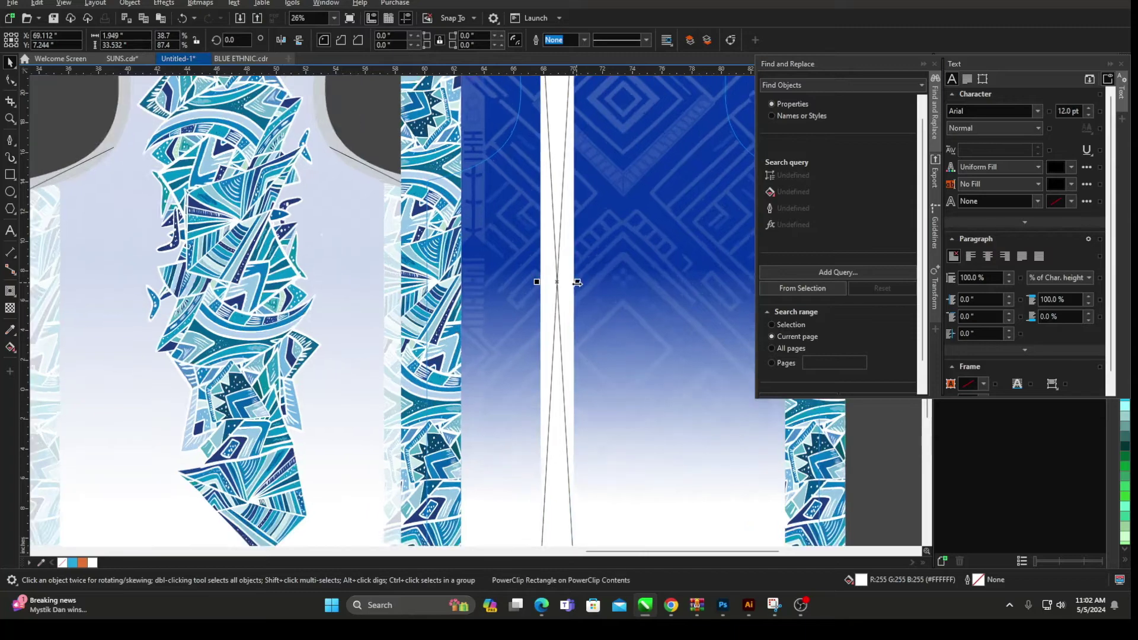
scroll(575, 280, "up", 2)
left_click_drag(577, 280, 567, 283)
scroll(557, 280, "down", 4)
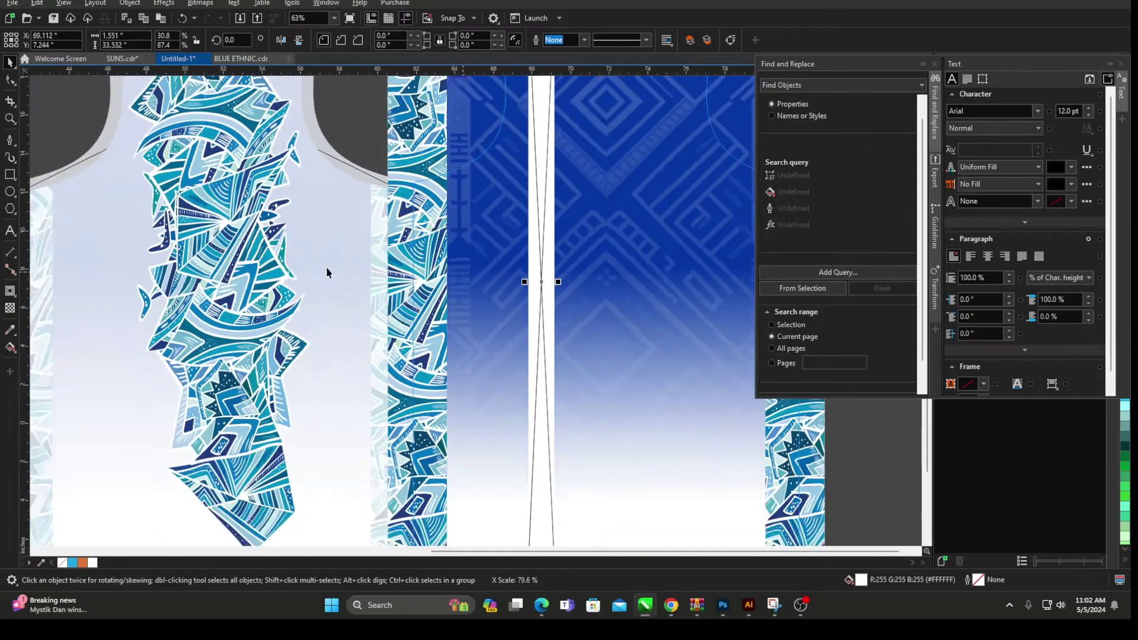
Step: PowerClip the extracted ethnic pattern inside the narrowed strip frame
left_click(304, 243)
right_click(330, 242)
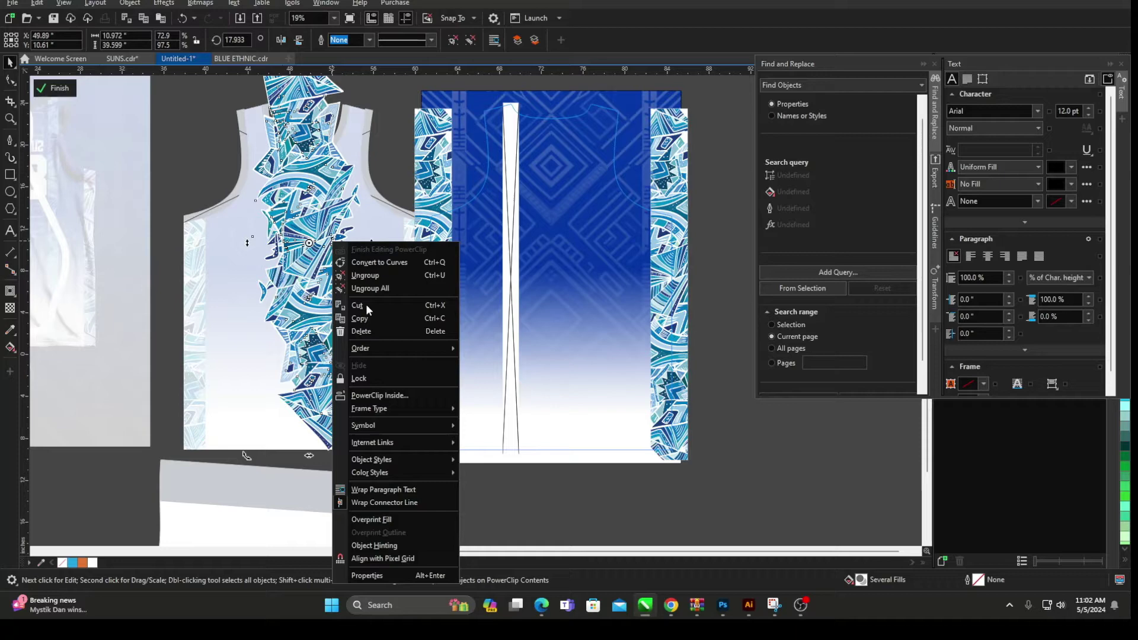
left_click(377, 394)
left_click(508, 258)
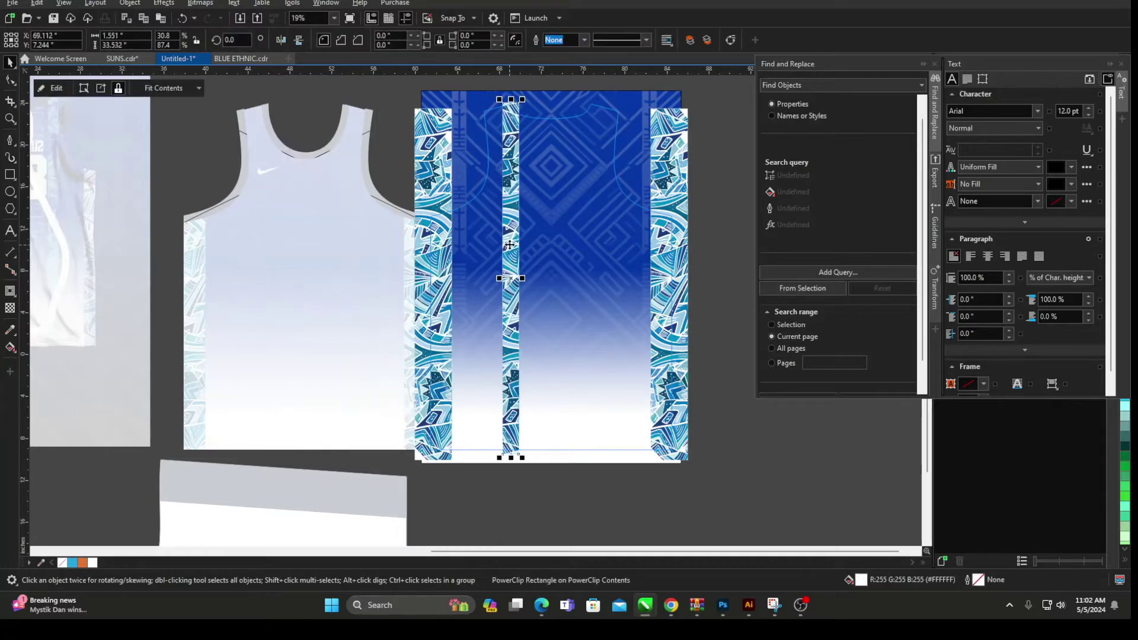
Step: Copy the narrow strip to the right half of the gradient panel, align the two strips' centres horizontally, and mirror the copy
left_click_drag(509, 245, 589, 244)
left_click(507, 238, "shift")
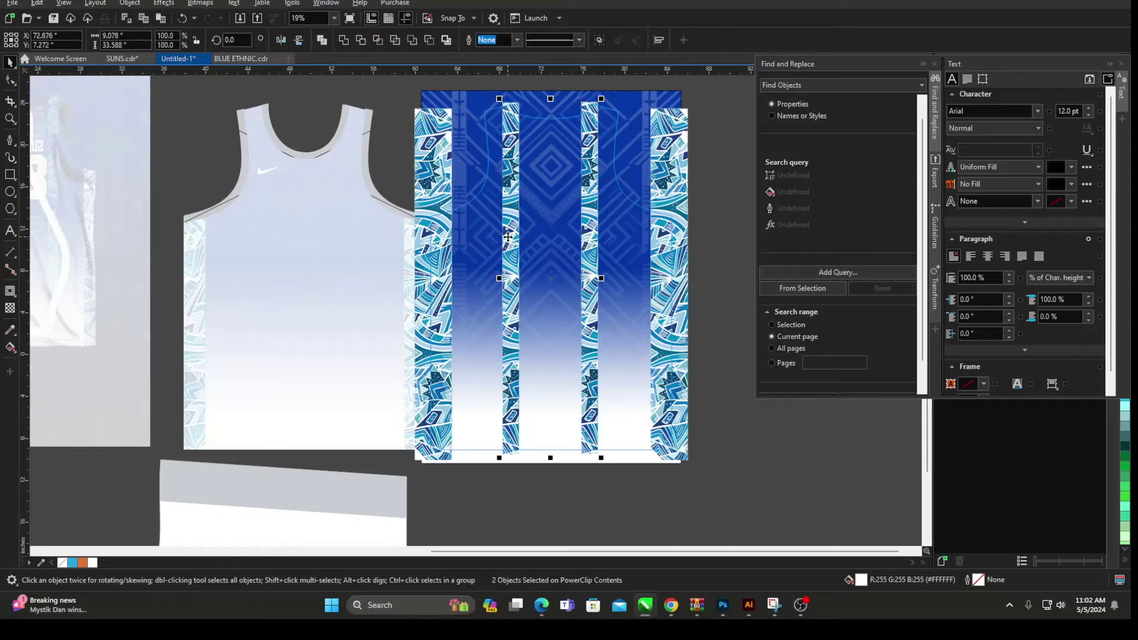
key("e")
left_click(715, 152)
left_click(585, 177)
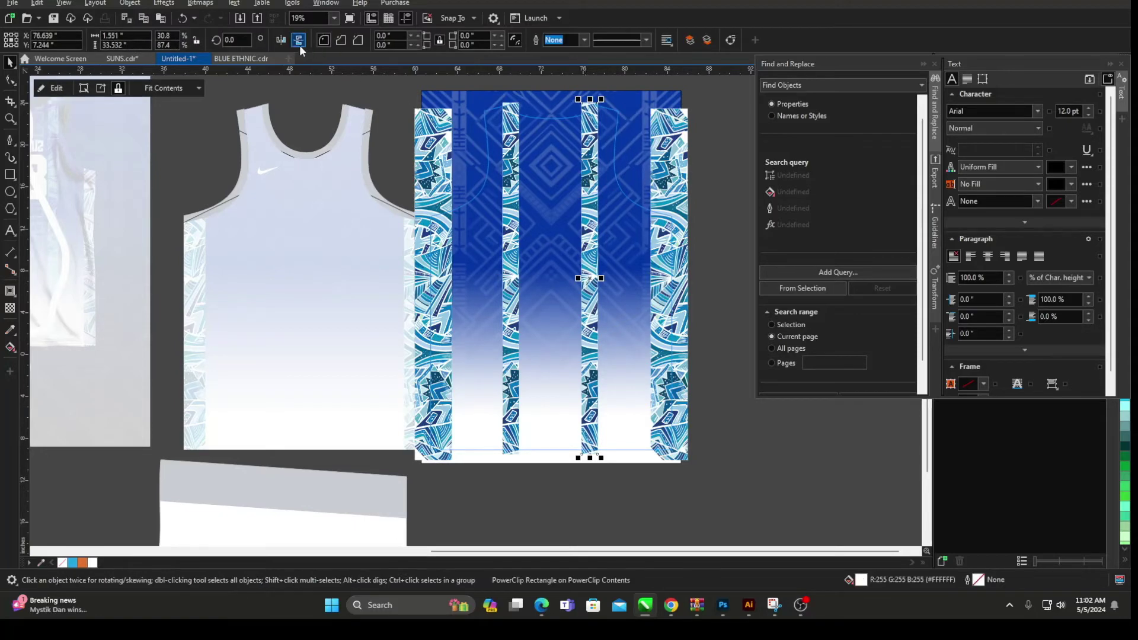
left_click(276, 40)
Step: Remove the mirrored strip copy and extract the ethnic pattern from the remaining narrow strip
scroll(677, 248, "down", 2)
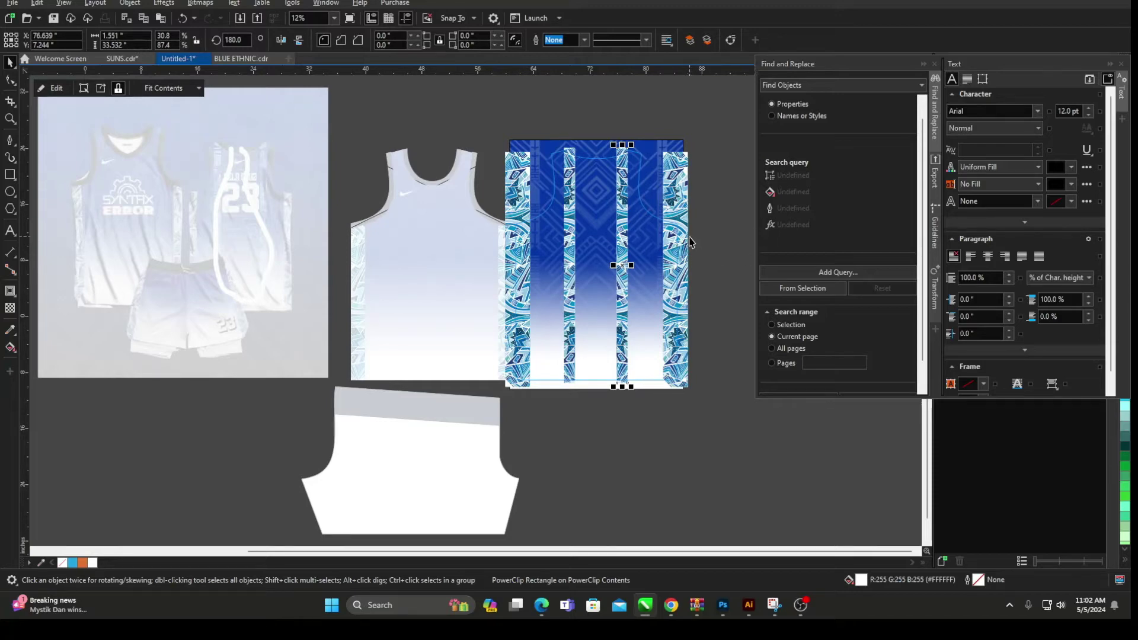
scroll(641, 273, "up", 2)
left_click_drag(612, 255, 542, 238)
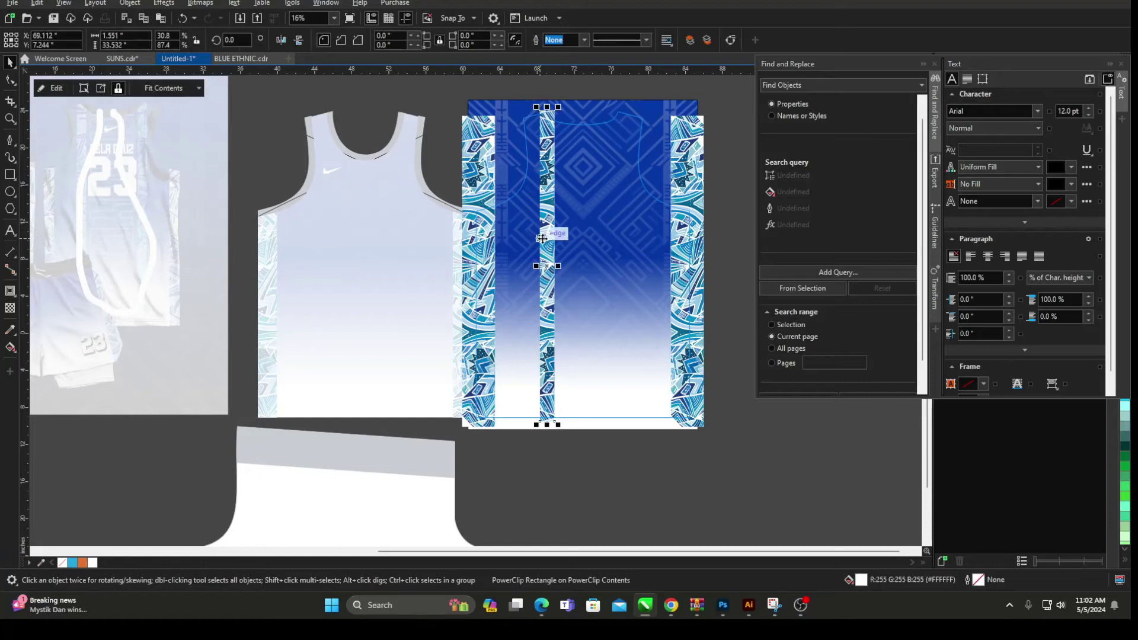
right_click(544, 239)
left_click(582, 209)
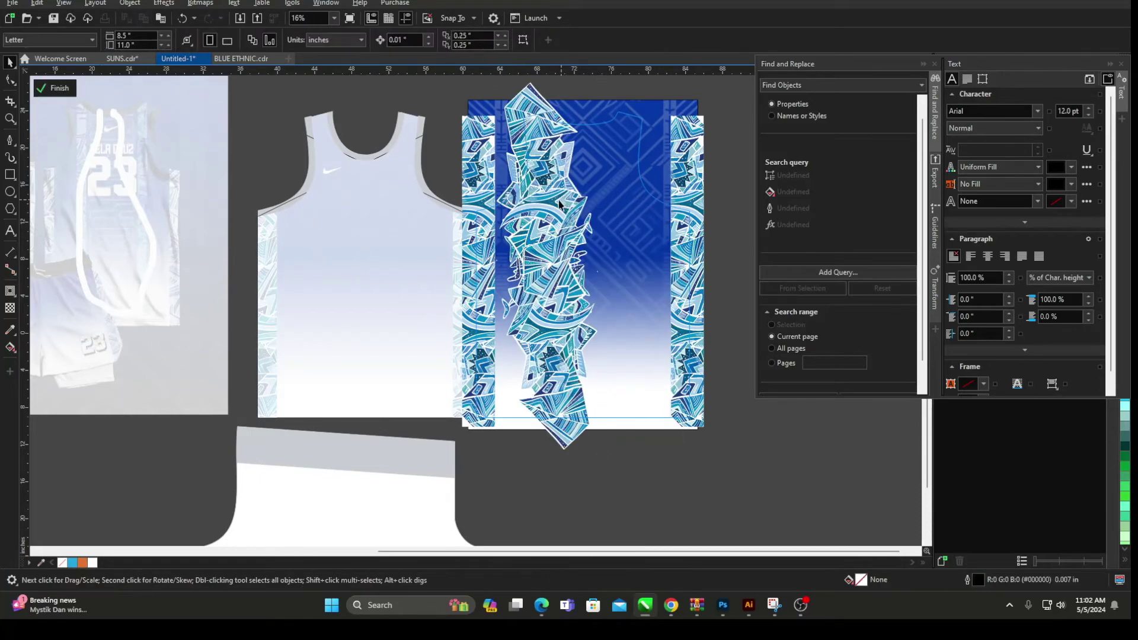
Step: Narrow the empty strip frame symmetrically about its centre to about 1.26 in wide
left_click(545, 238)
scroll(561, 272, "up", 2)
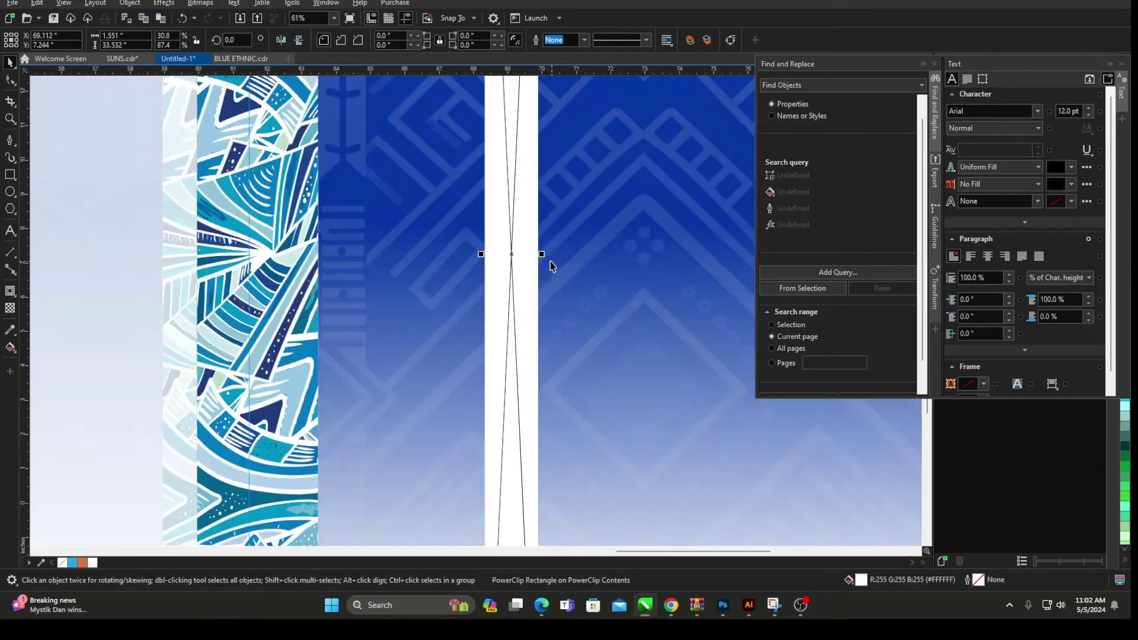
left_click_drag(544, 255, 537, 253)
scroll(578, 278, "down", 5)
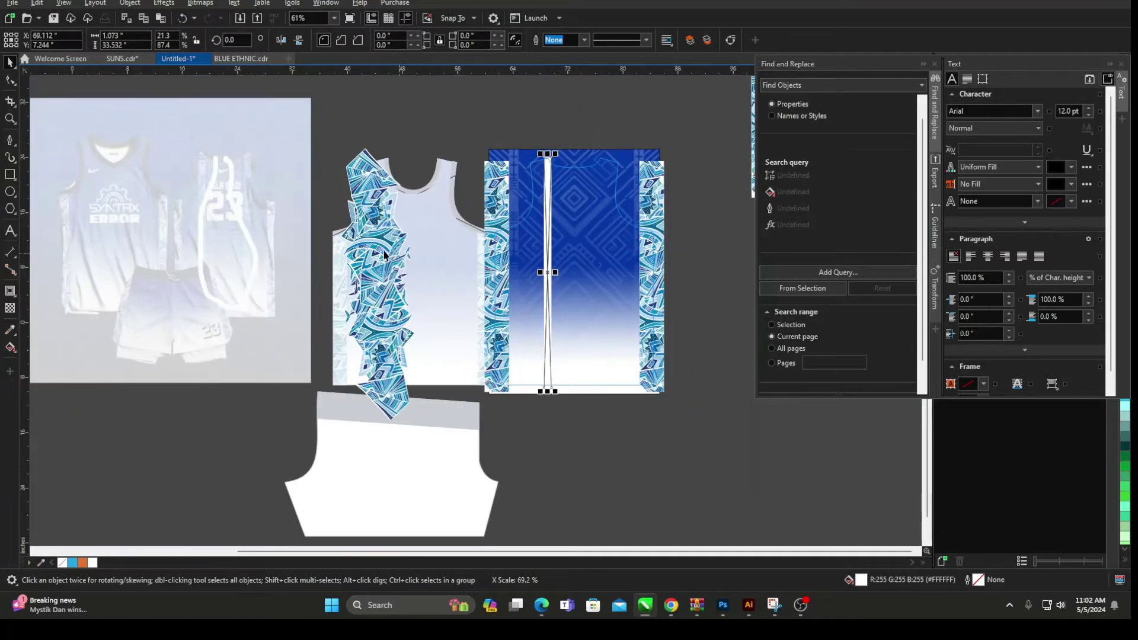
scroll(574, 172, "up", 3)
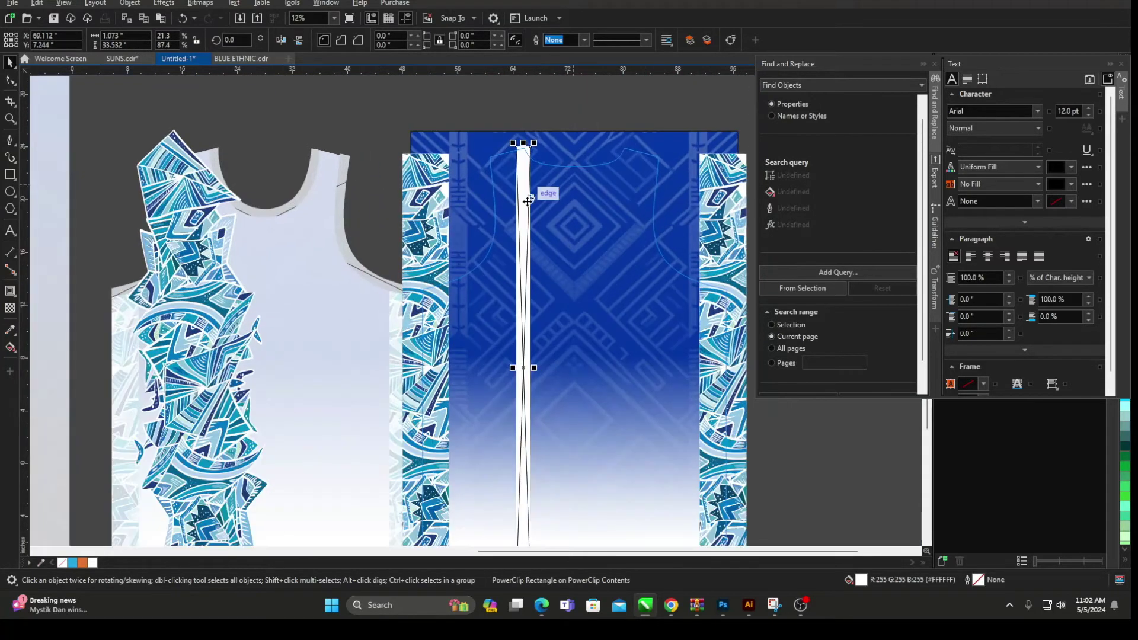
scroll(519, 370, "up", 2)
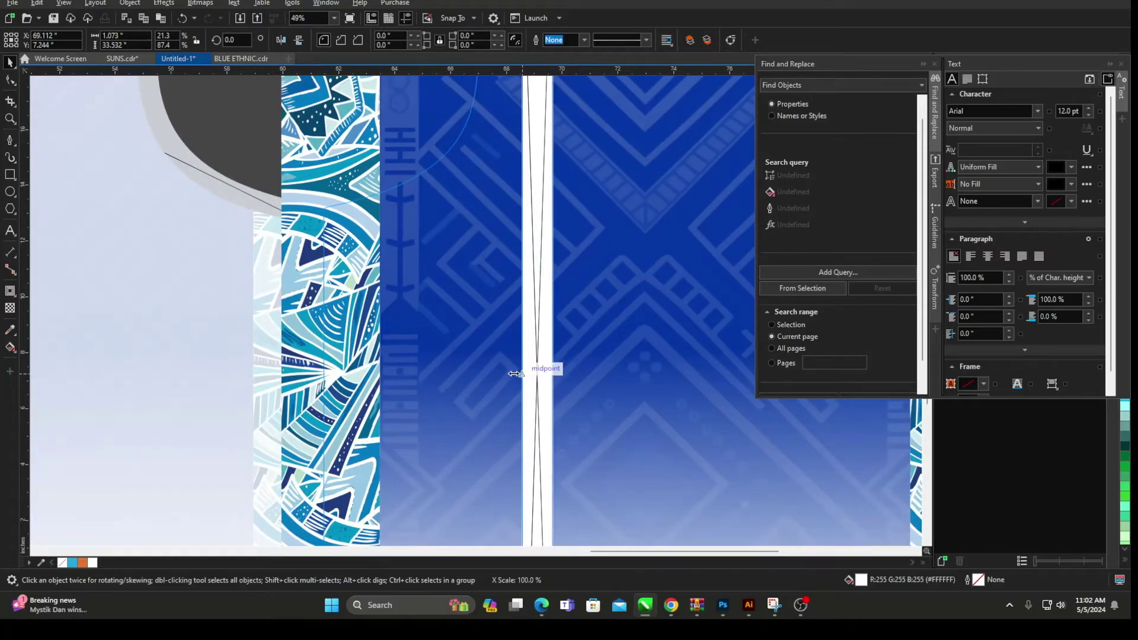
scroll(515, 374, "up", 3)
left_click_drag(523, 374, 518, 376)
scroll(564, 321, "down", 5)
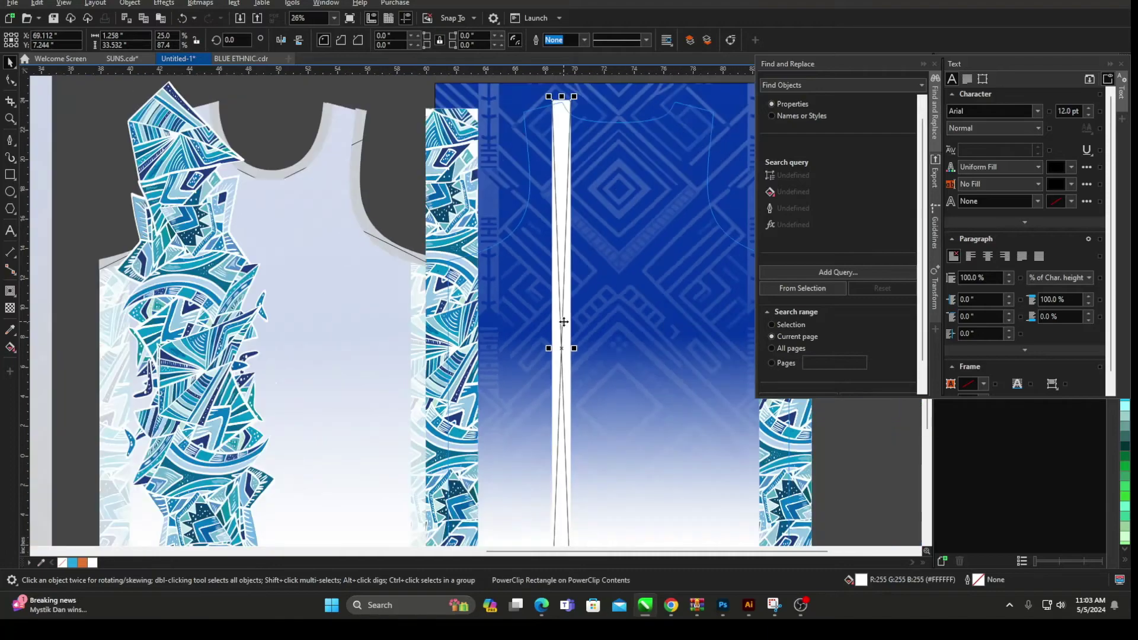
Step: Shift the empty strip frame slightly left to about X 68.83 in and PowerClip the extracted ethnic pattern inside it
left_click_drag(564, 322, 560, 321)
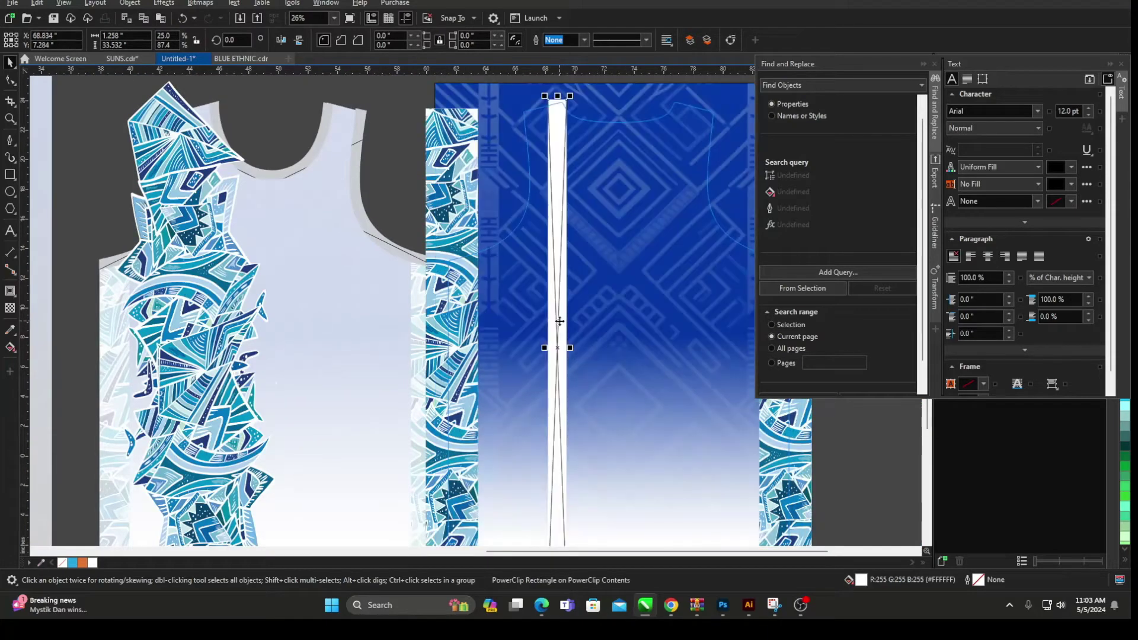
scroll(595, 308, "down", 1)
scroll(596, 312, "down", 2)
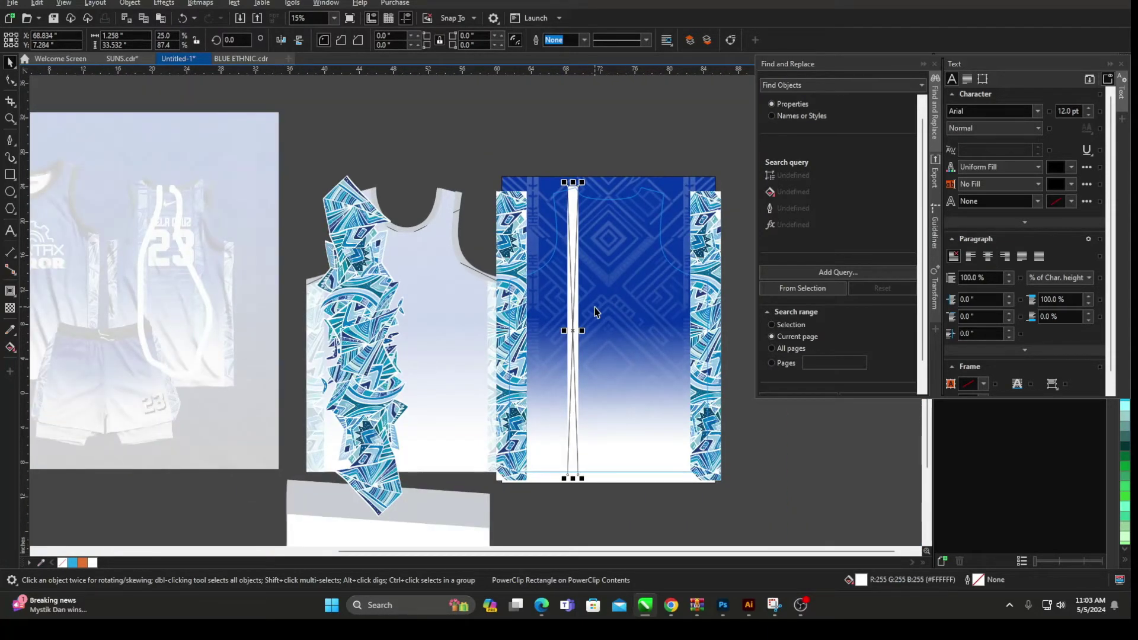
scroll(596, 312, "up", 3)
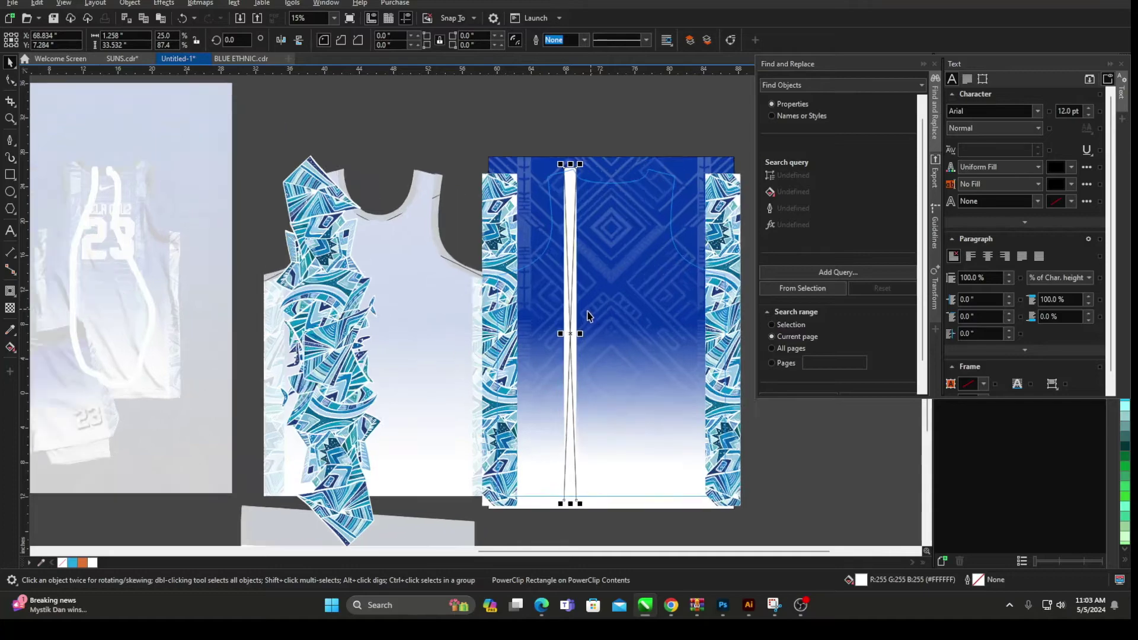
scroll(548, 294, "down", 1)
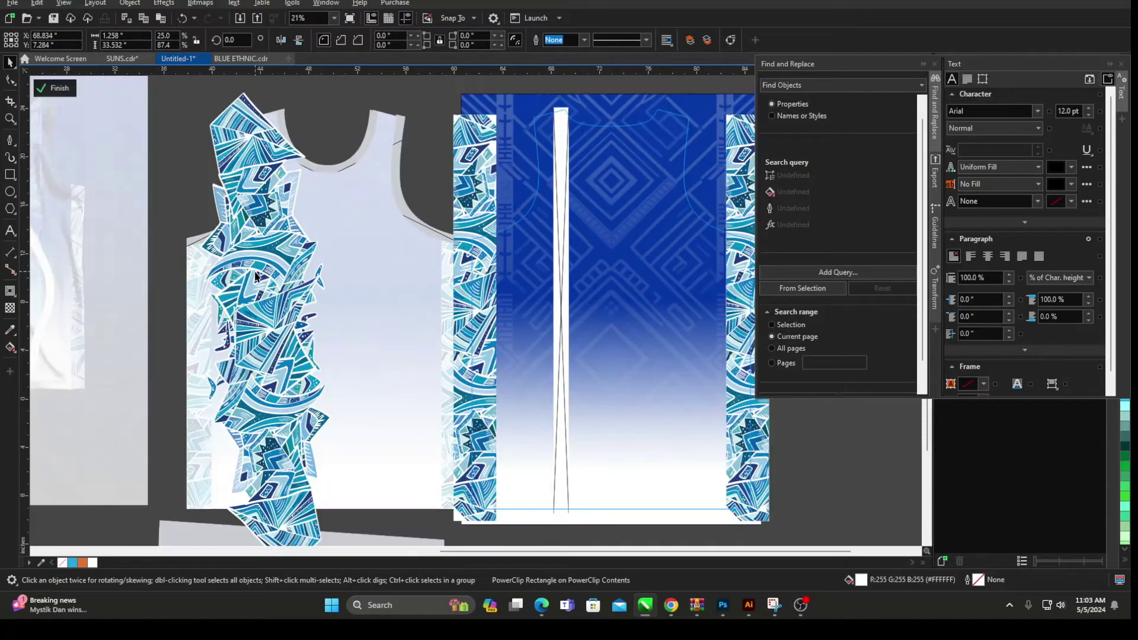
right_click(255, 272)
left_click(325, 404)
left_click(556, 292)
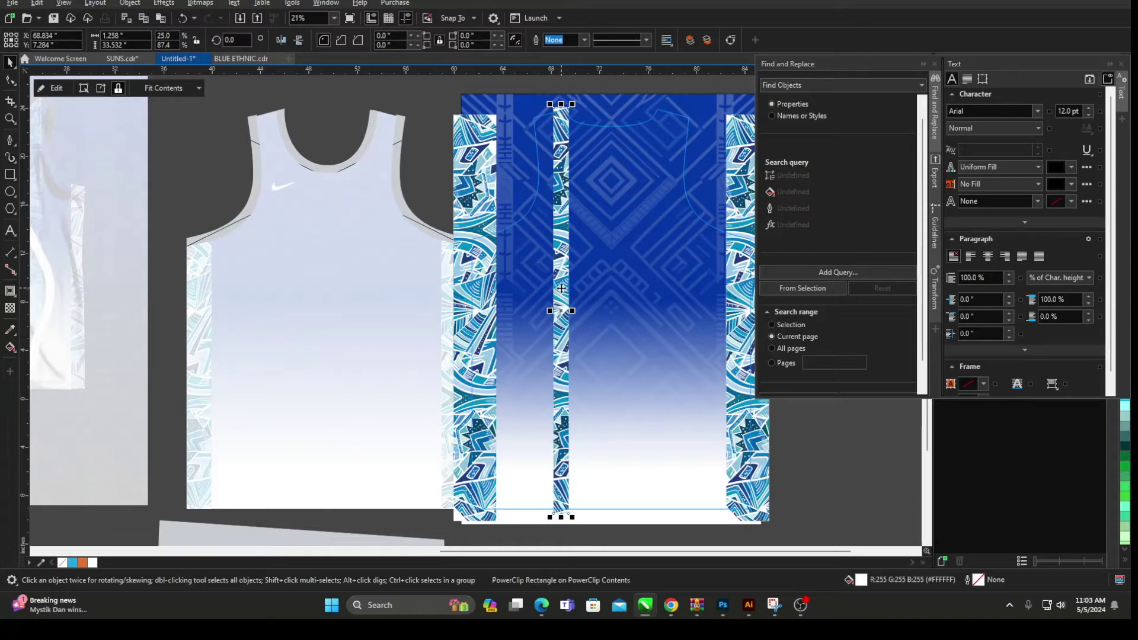
Step: Copy the narrow strip to the right half of the gradient panel, mirror the copy horizontally, and align it level with the original
left_click_drag(562, 281, 660, 280)
left_click(280, 40)
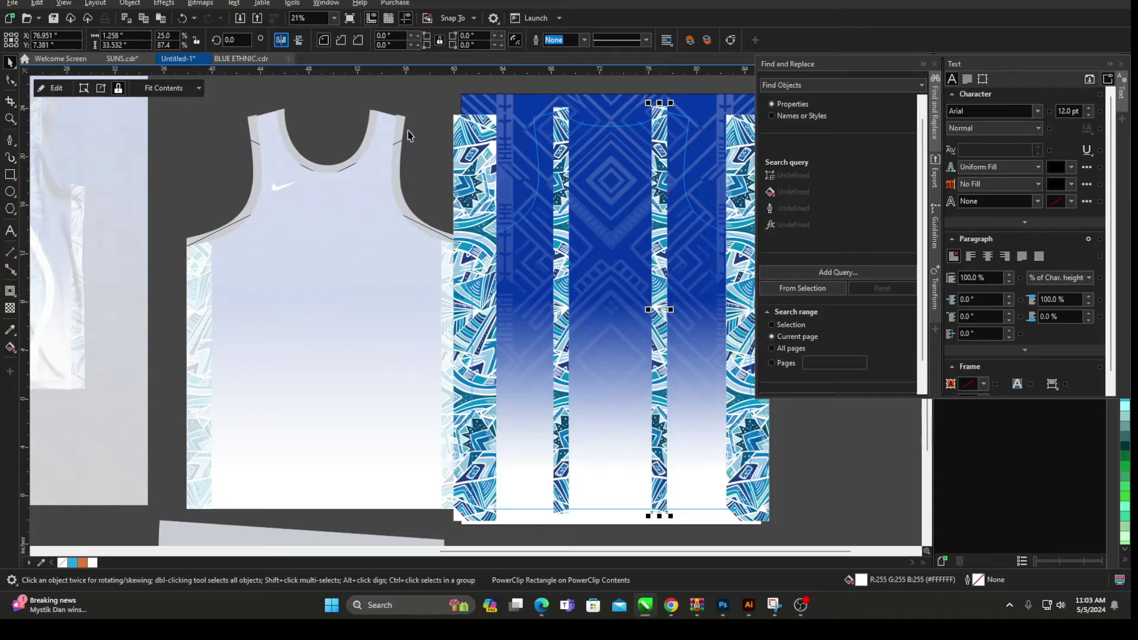
left_click(563, 255, "shift")
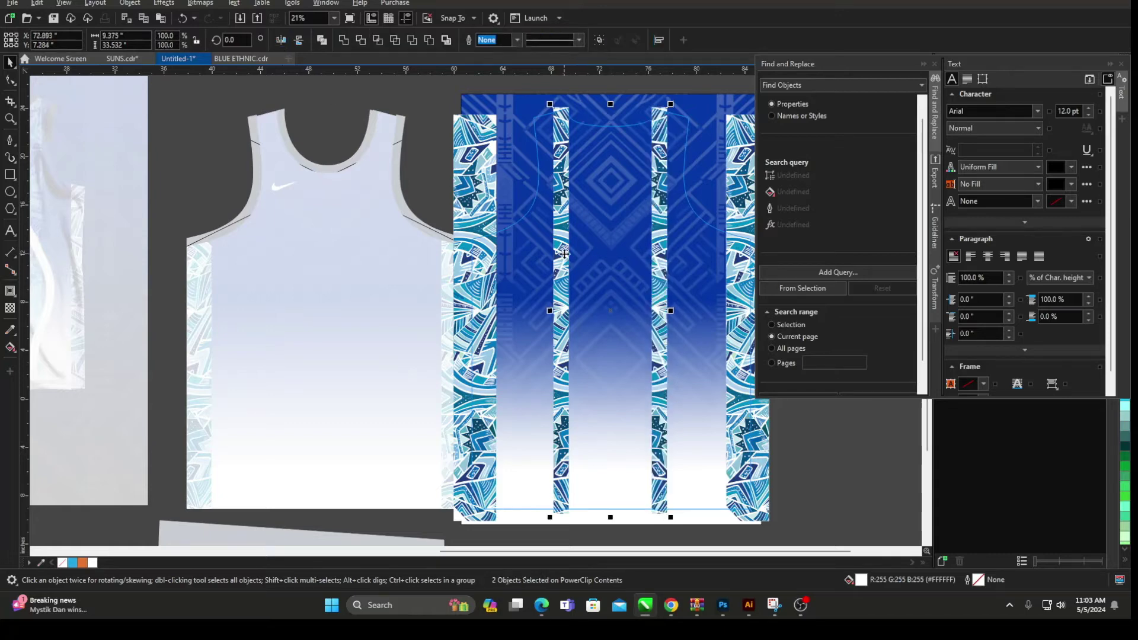
Step: Group the two narrow strips and centre the group horizontally on the gradient panel
key("ctrl+g")
left_click(590, 99, "shift")
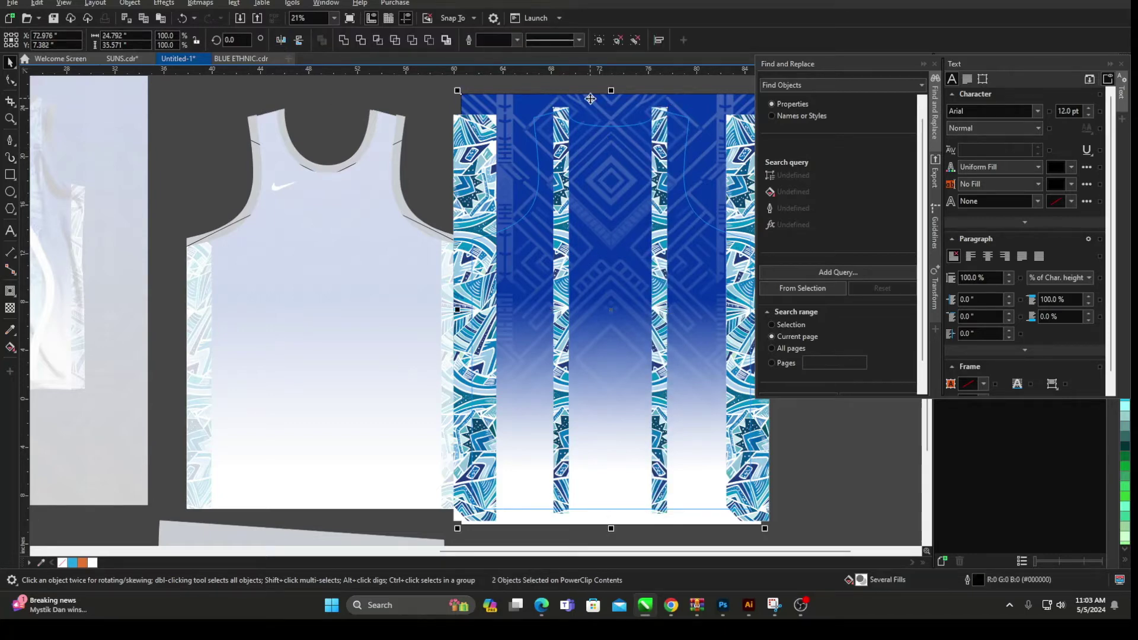
key("c")
left_click(389, 113)
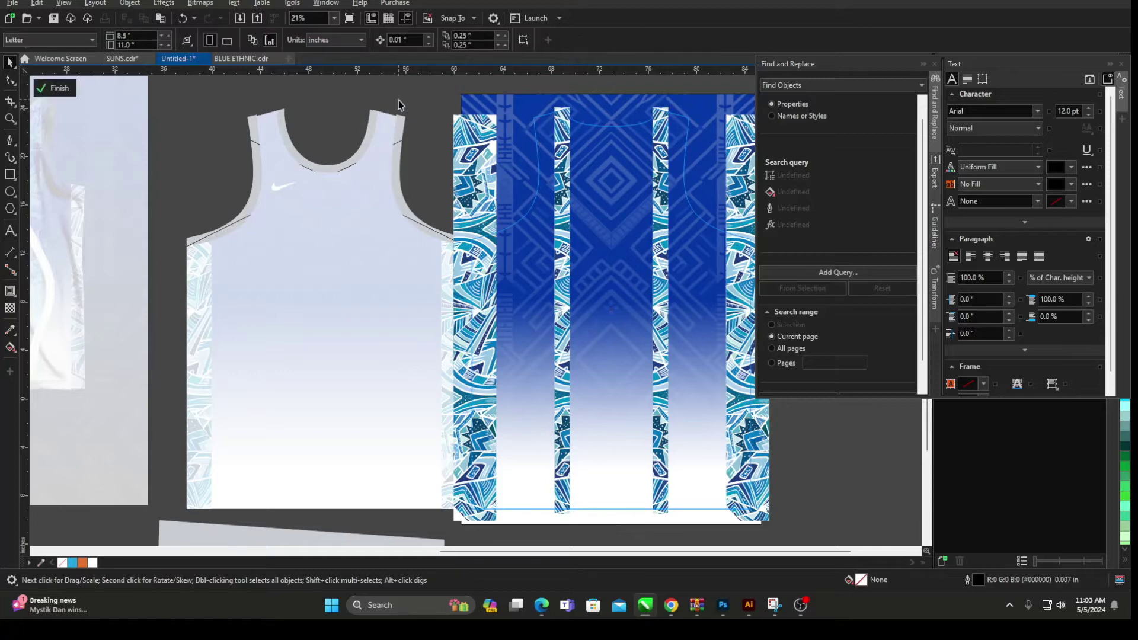
Step: Try a uniform transparency of 79 on the group of two narrow strips
right_click(401, 107)
key("Escape")
left_click(562, 216)
left_click(8, 309)
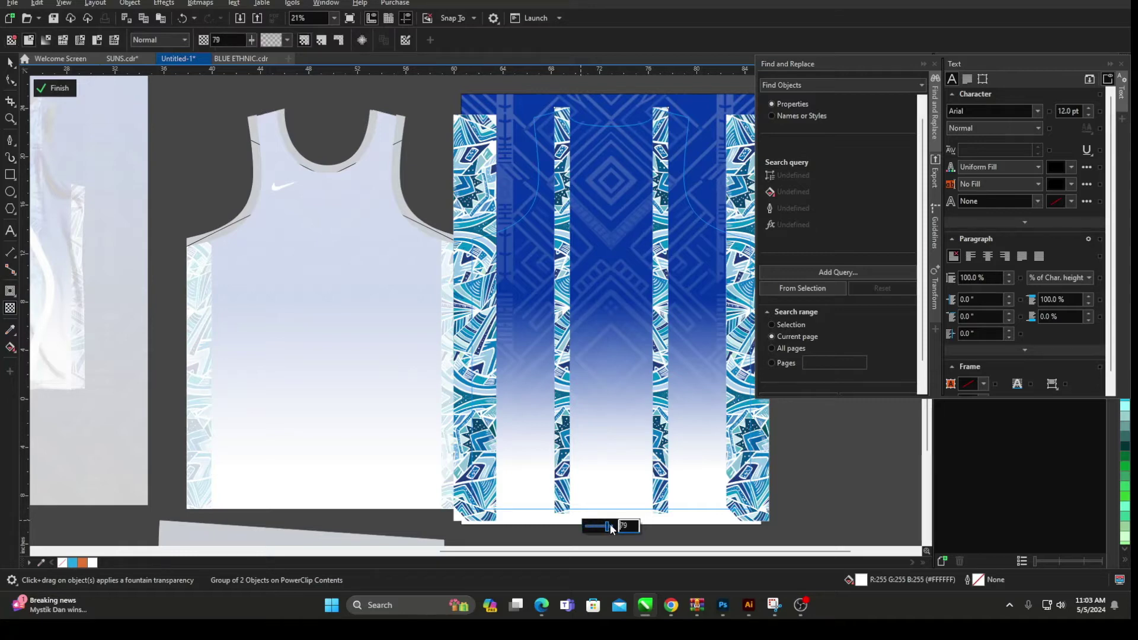
left_click(11, 63)
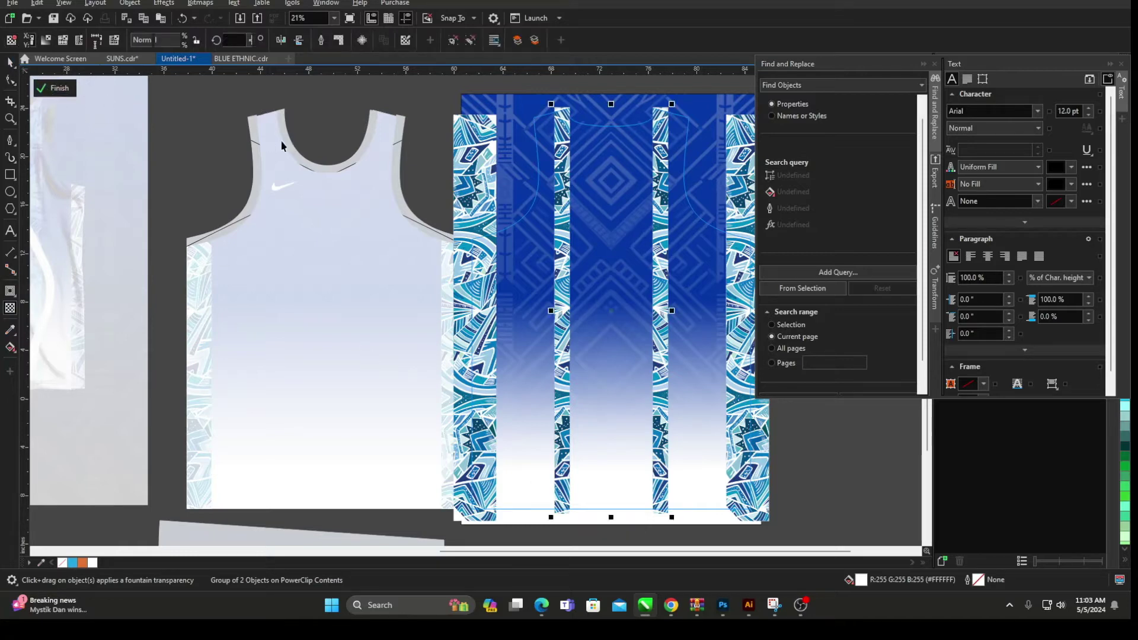
left_click(215, 131)
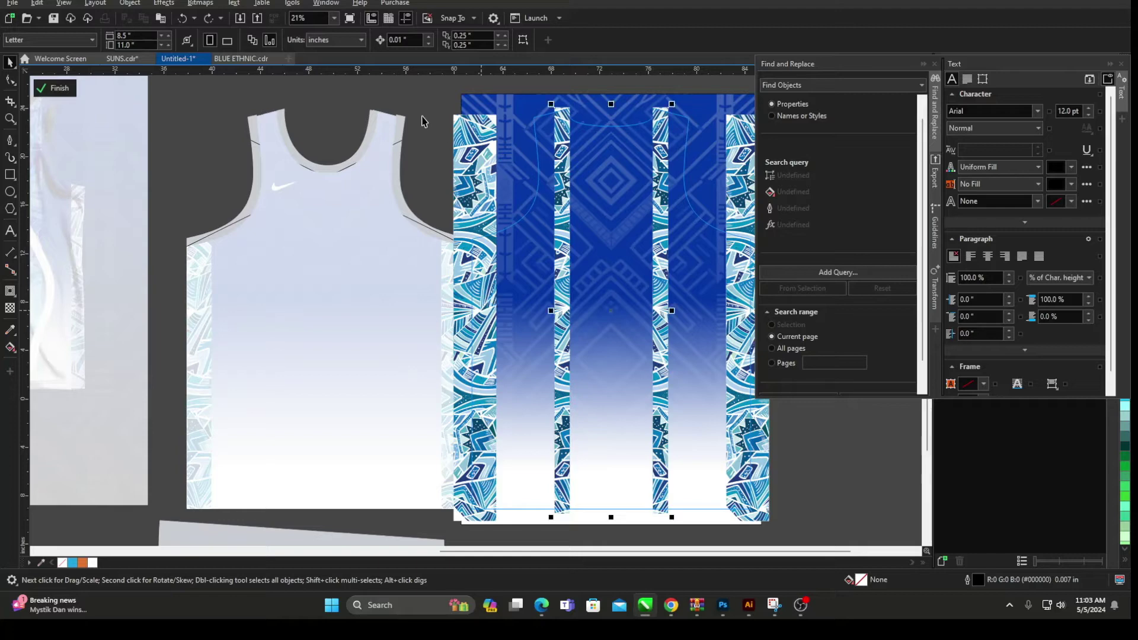
Step: Convert the group of two narrow strips to a 300 dpi RGB bitmap
left_click(557, 149)
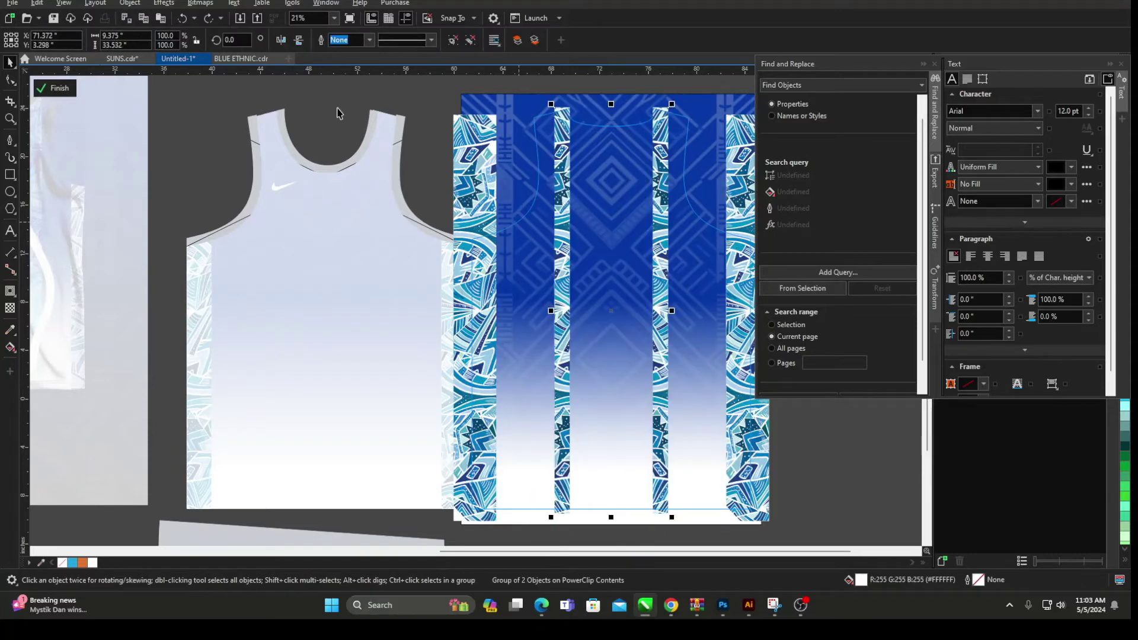
left_click(172, 3)
left_click(184, 18)
Step: Apply a uniform transparency of 62 to the strips bitmap and finish editing the back jersey's PowerClip
left_click(561, 147, "ctrl")
left_click(10, 308)
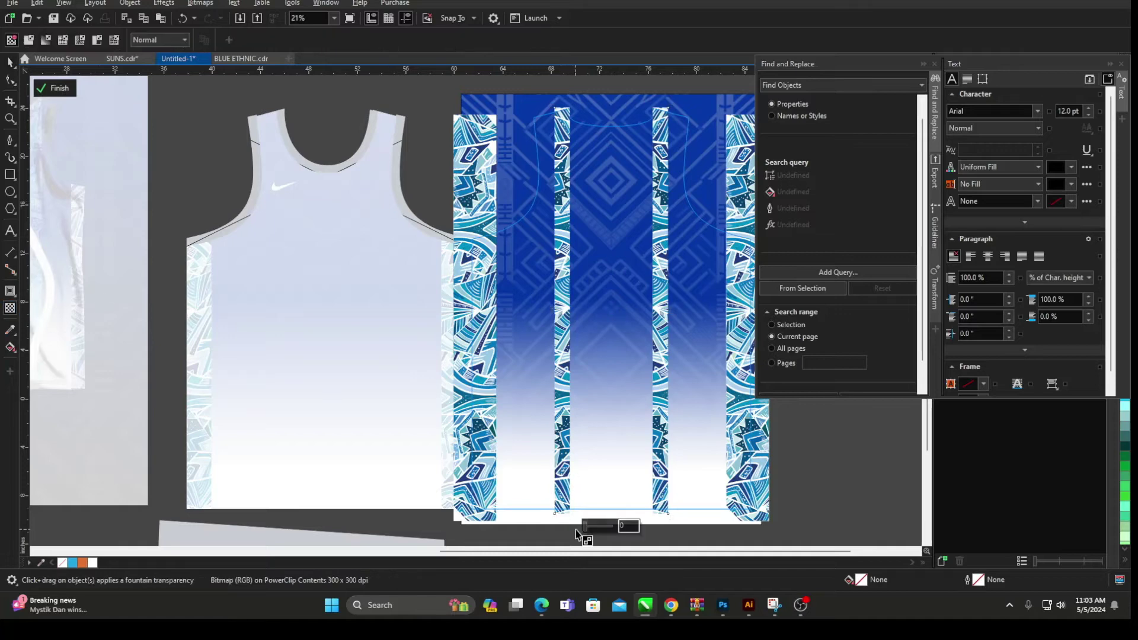
left_click_drag(595, 525, 605, 529)
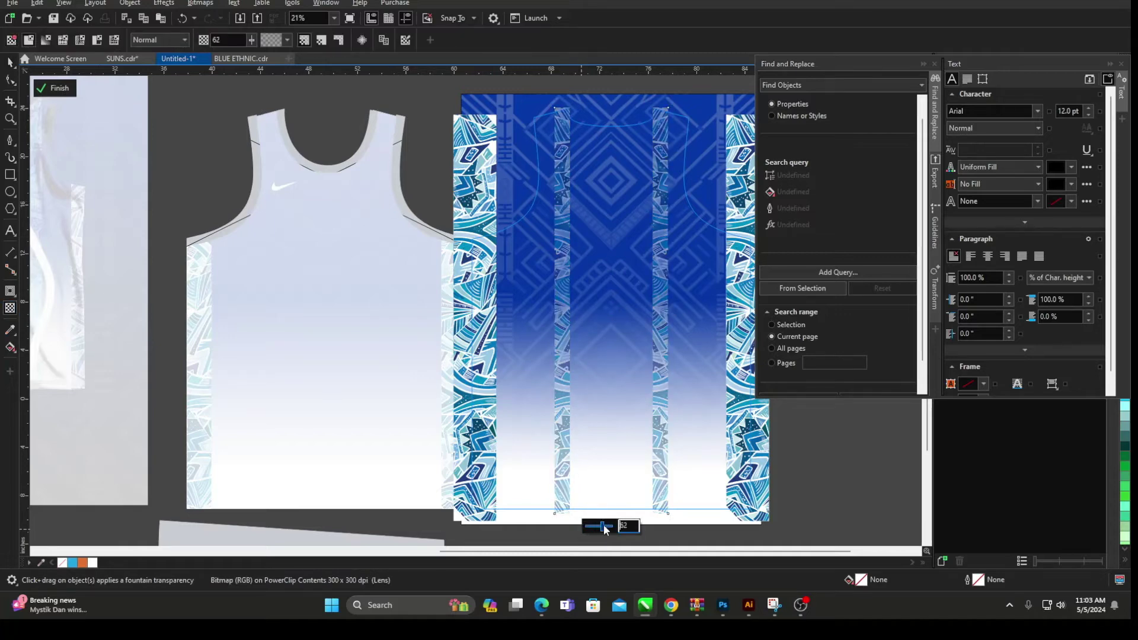
left_click(54, 88)
scroll(513, 186, "down", 2)
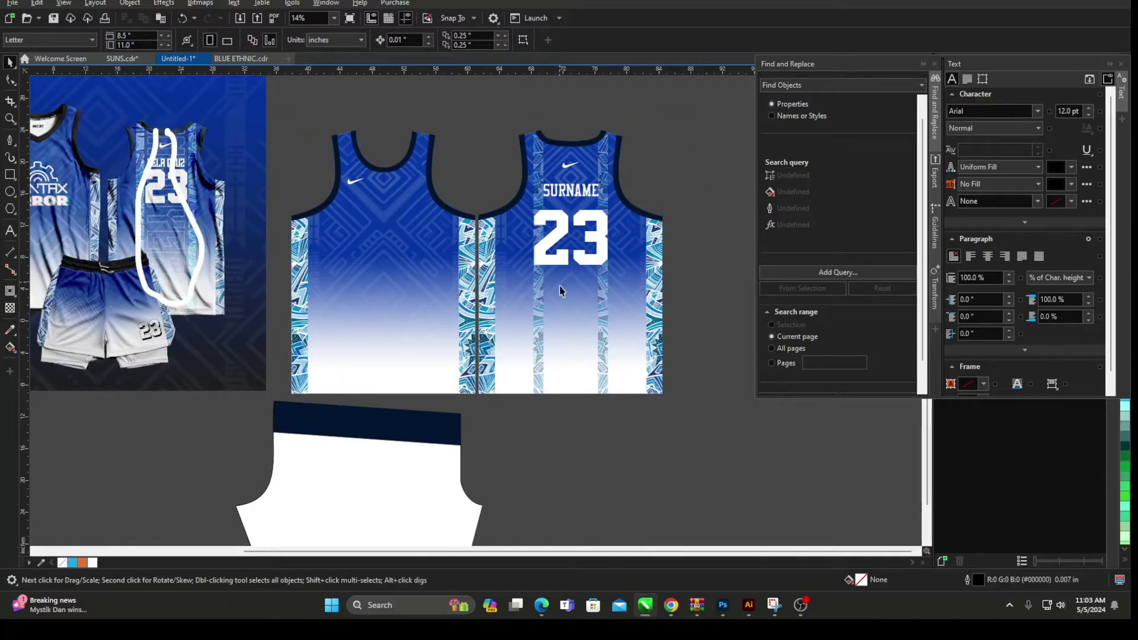
Step: Reopen the back jersey's PowerClip contents, set the strips bitmap's uniform transparency to 51, and finish editing
left_click(545, 317)
right_click(545, 319)
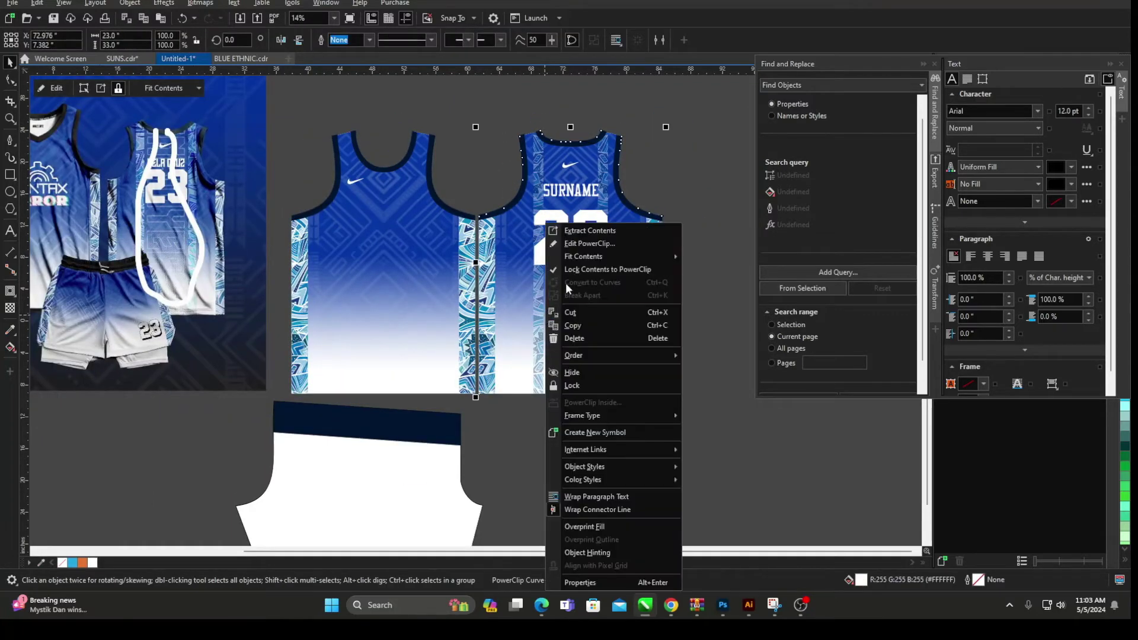
left_click(579, 245)
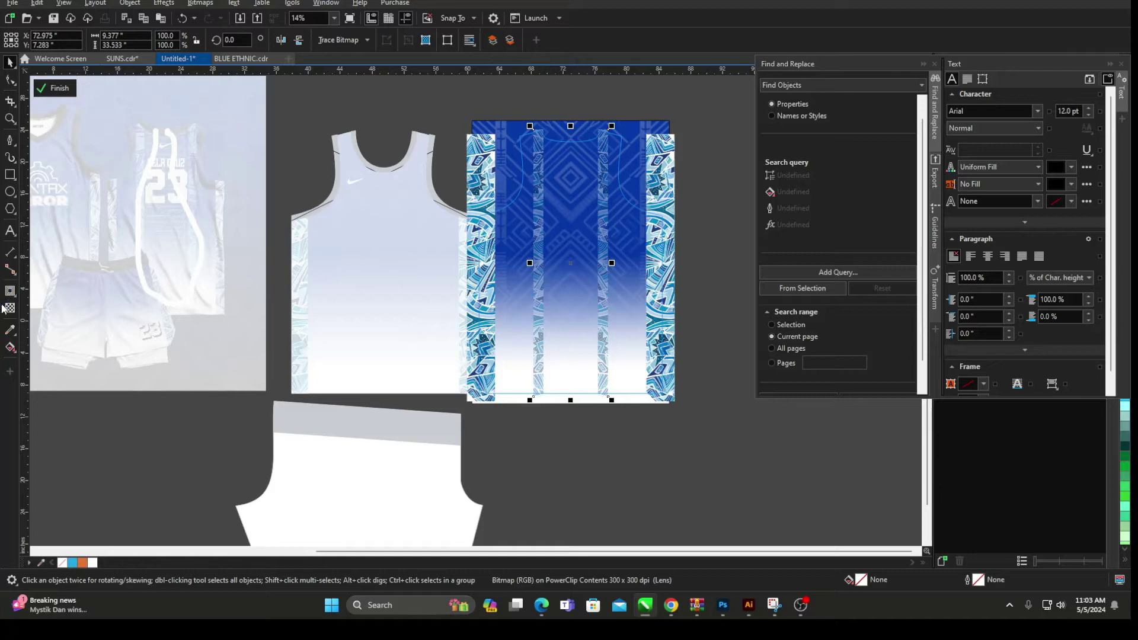
left_click(6, 308)
left_click_drag(557, 409, 558, 413)
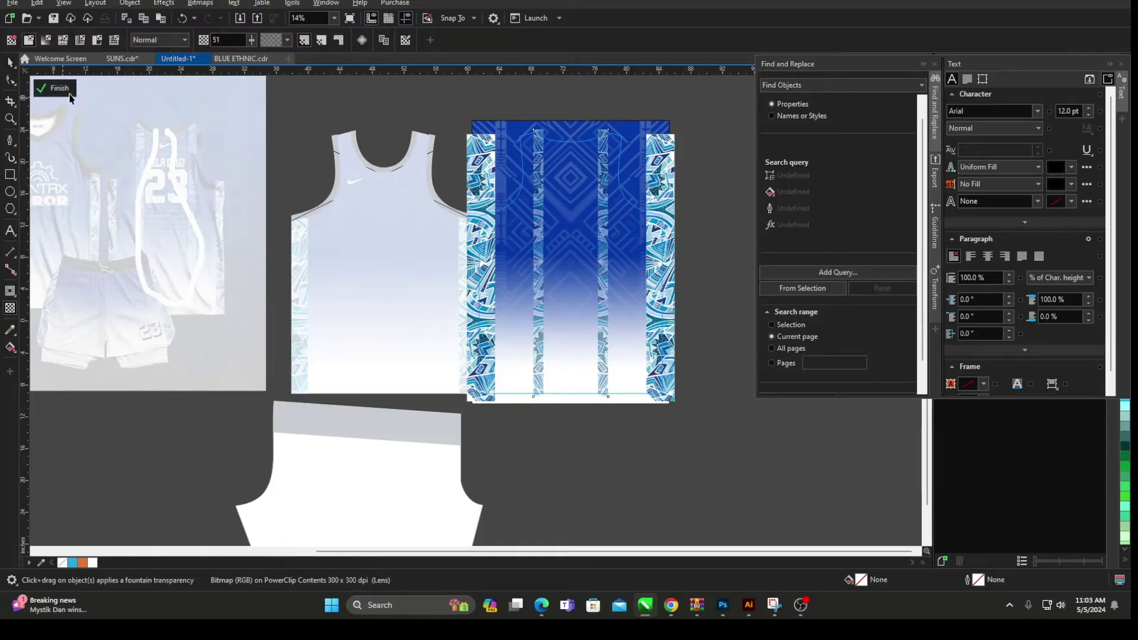
left_click(54, 88)
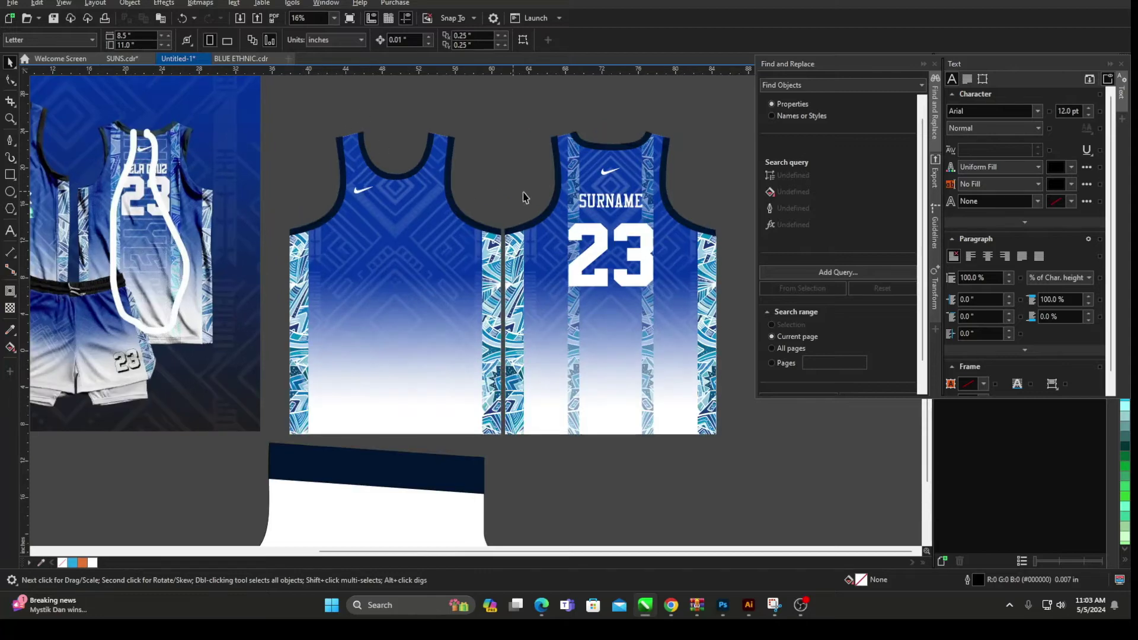
Step: Save the drawing as a CorelDRAW file named ETHNIC BLUE in the HISGRACE folder
left_click(566, 181)
left_click(480, 112)
key("ctrl+s")
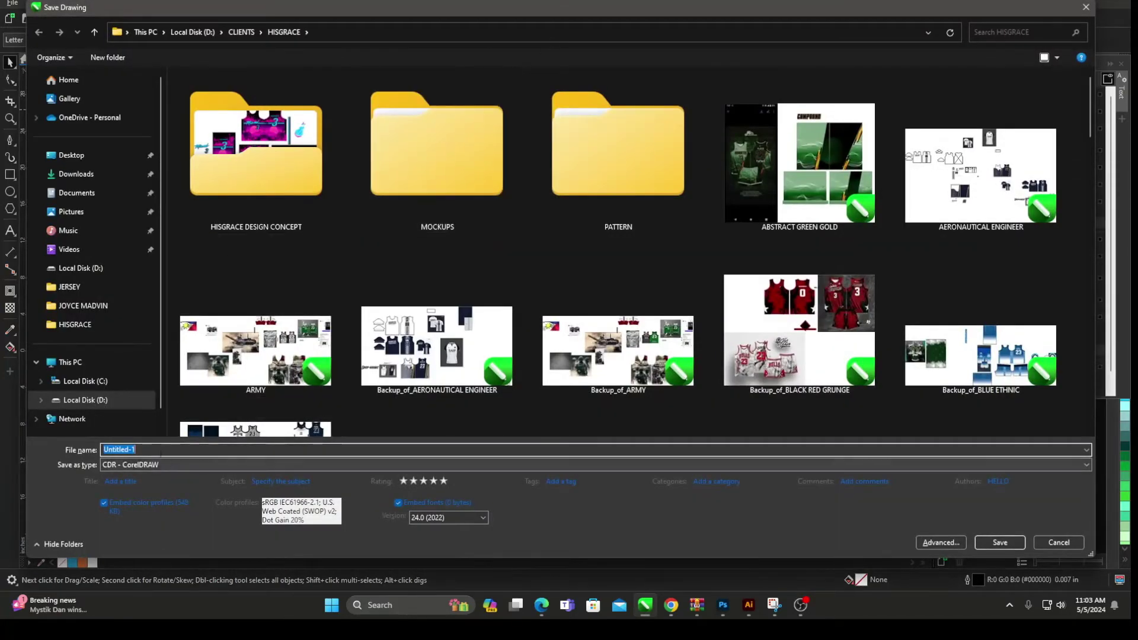
left_click(84, 284)
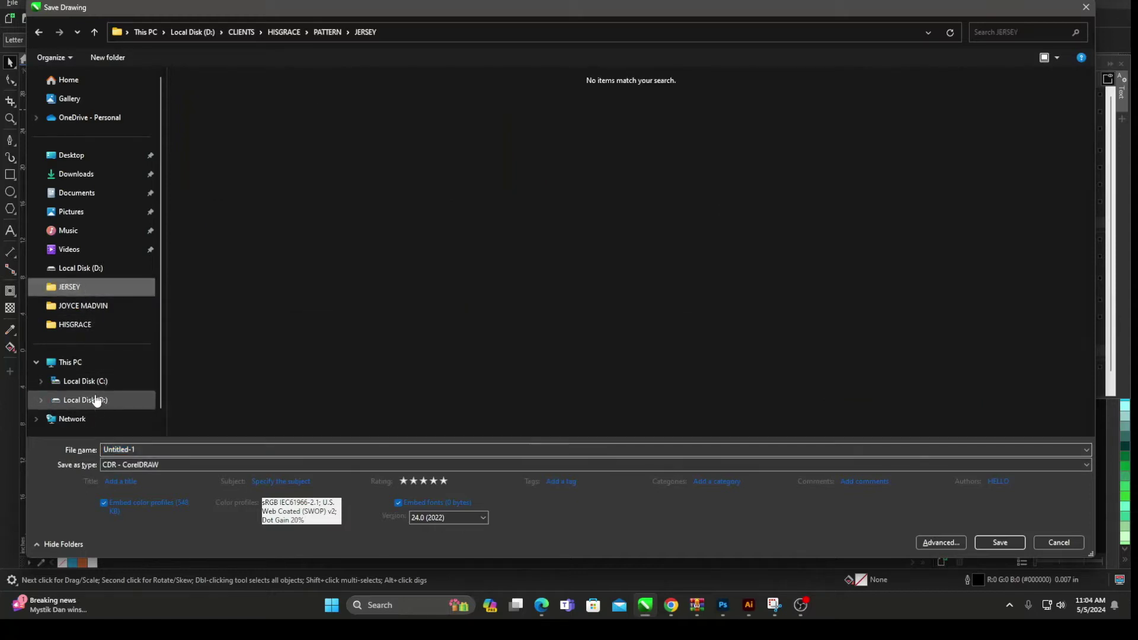
left_click(80, 326)
left_click(150, 449)
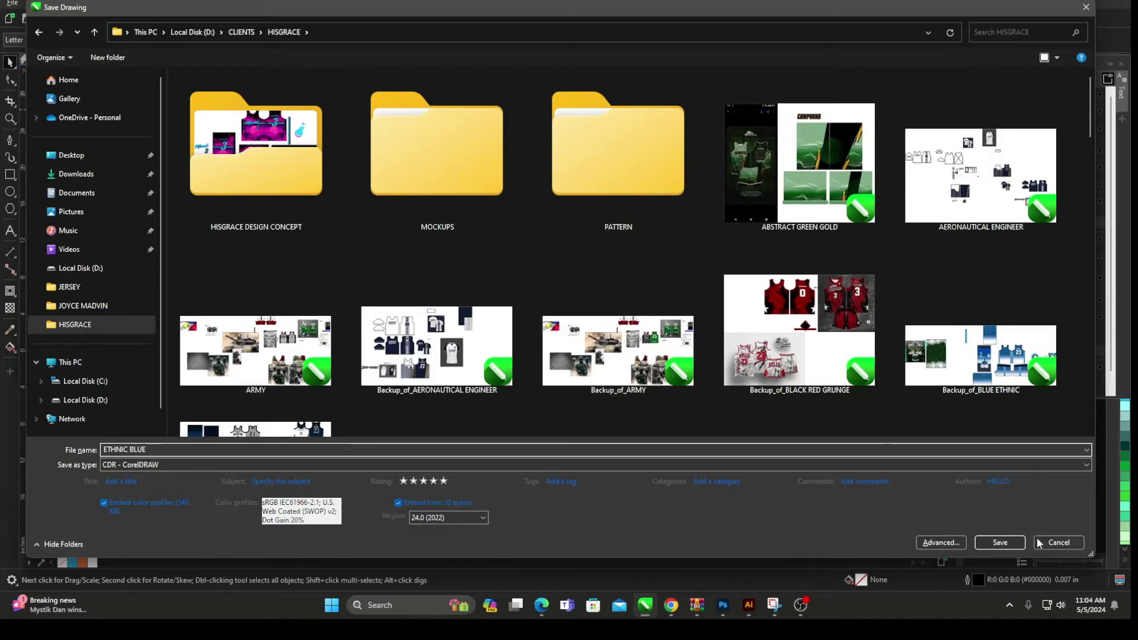
left_click(1009, 541)
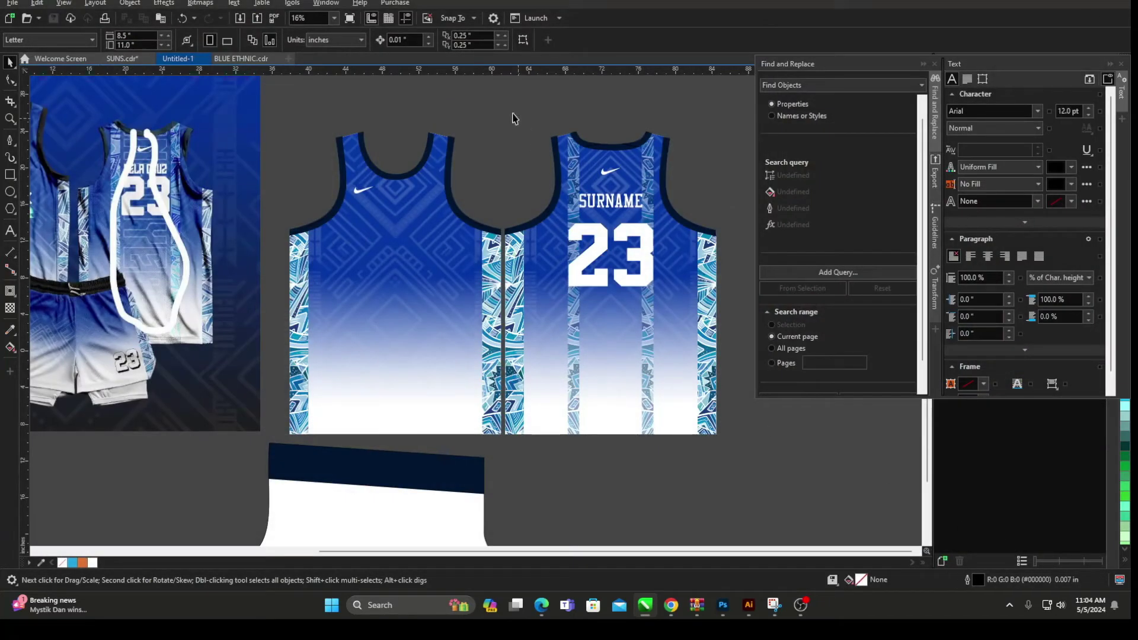
Step: Change the font of the SURNAME text on the back jersey to Long Shot
scroll(554, 187, "up", 3)
scroll(588, 221, "down", 3)
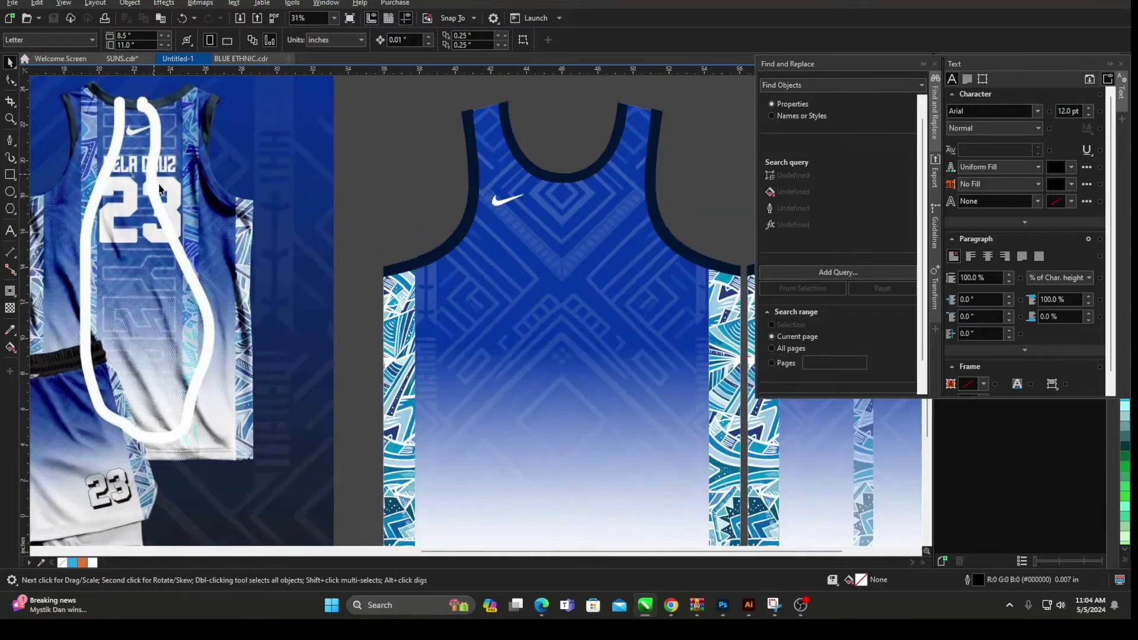
scroll(607, 211, "up", 3)
double_click(628, 207)
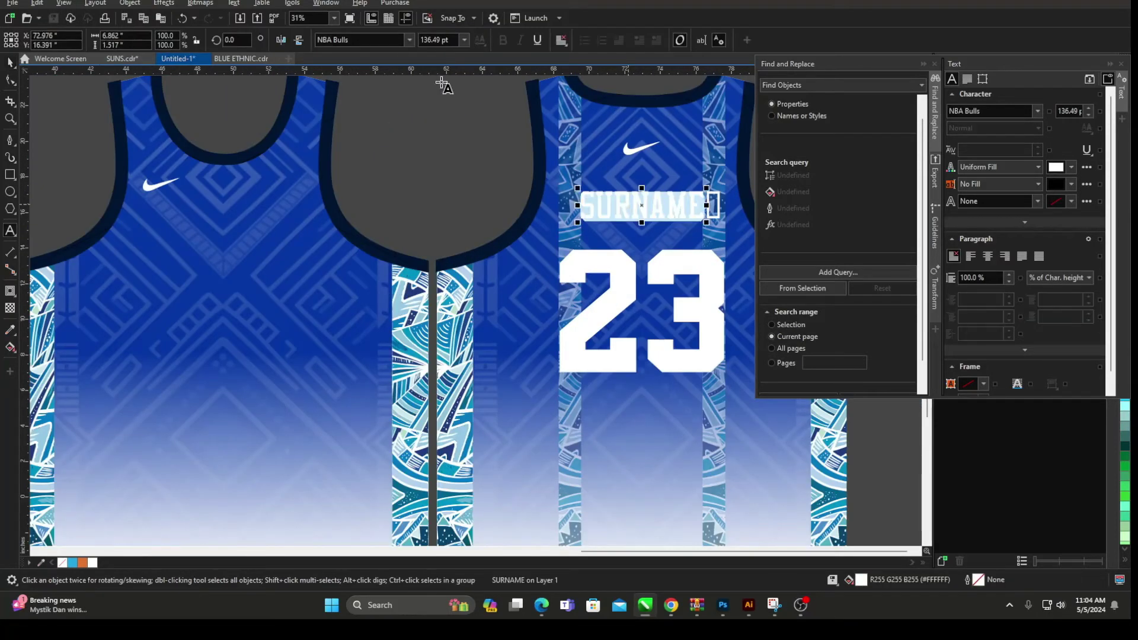
left_click(380, 42)
type("Lon")
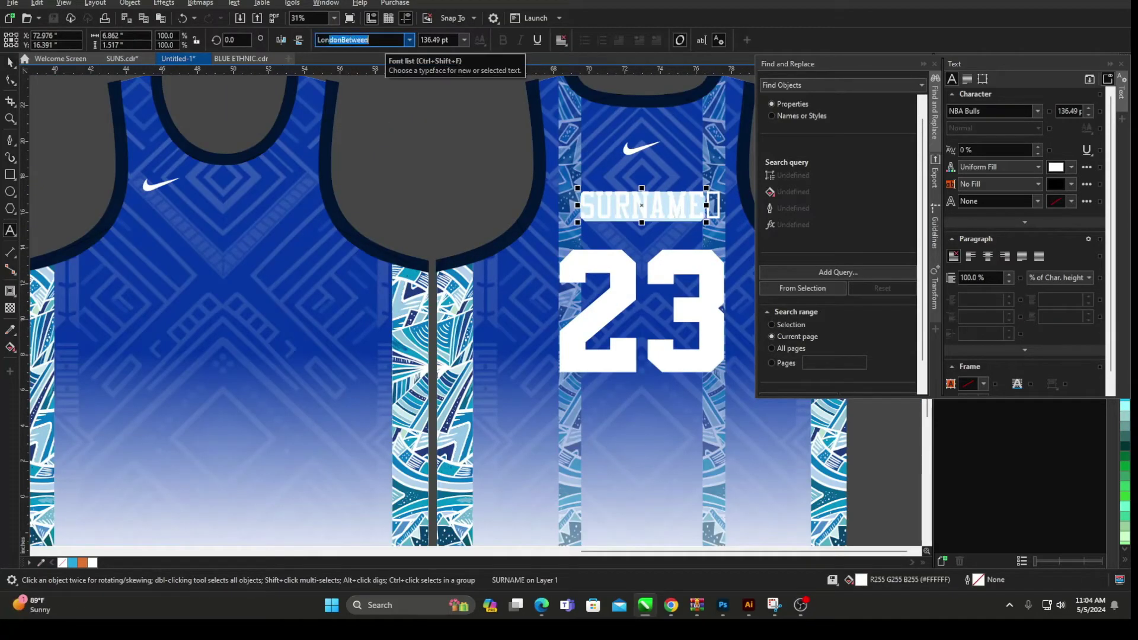
type("gSHOT")
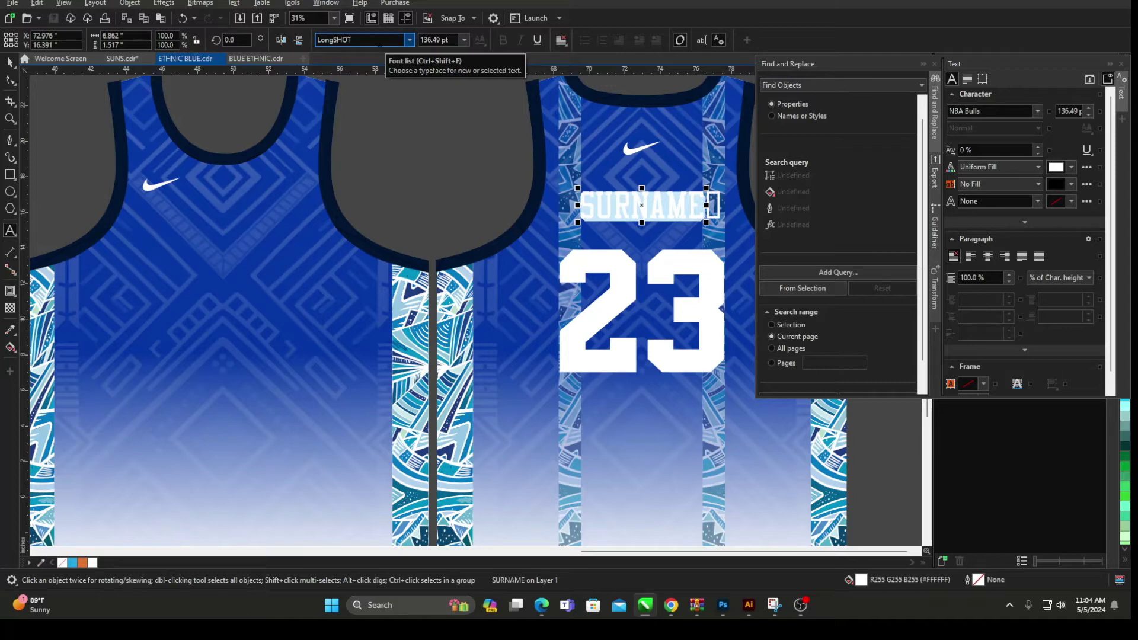
key("Up")
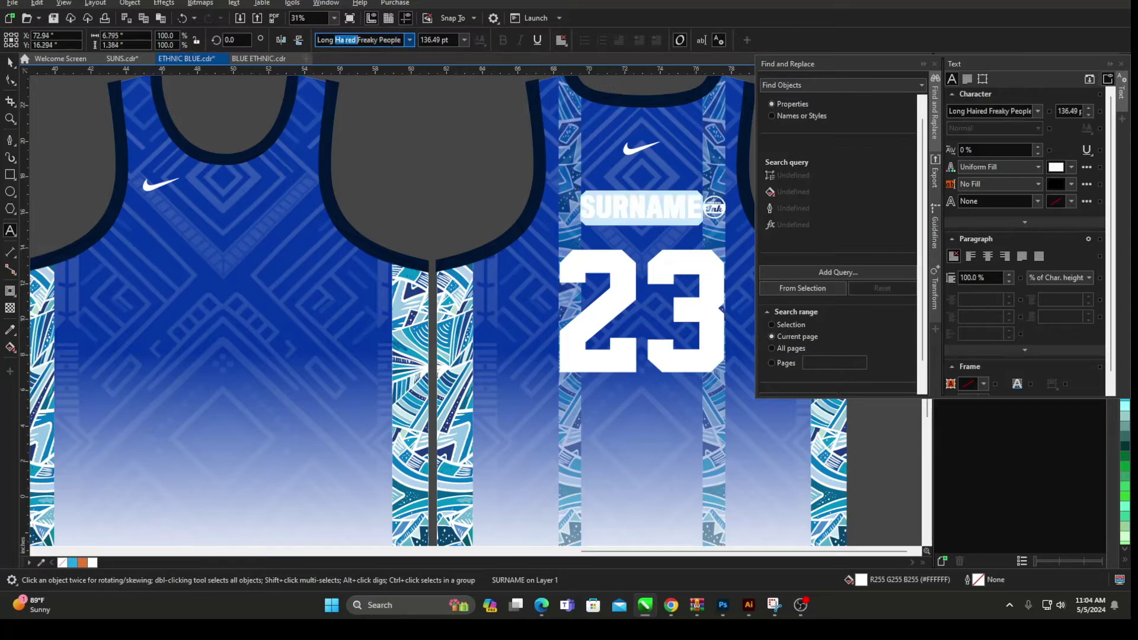
left_click(399, 40)
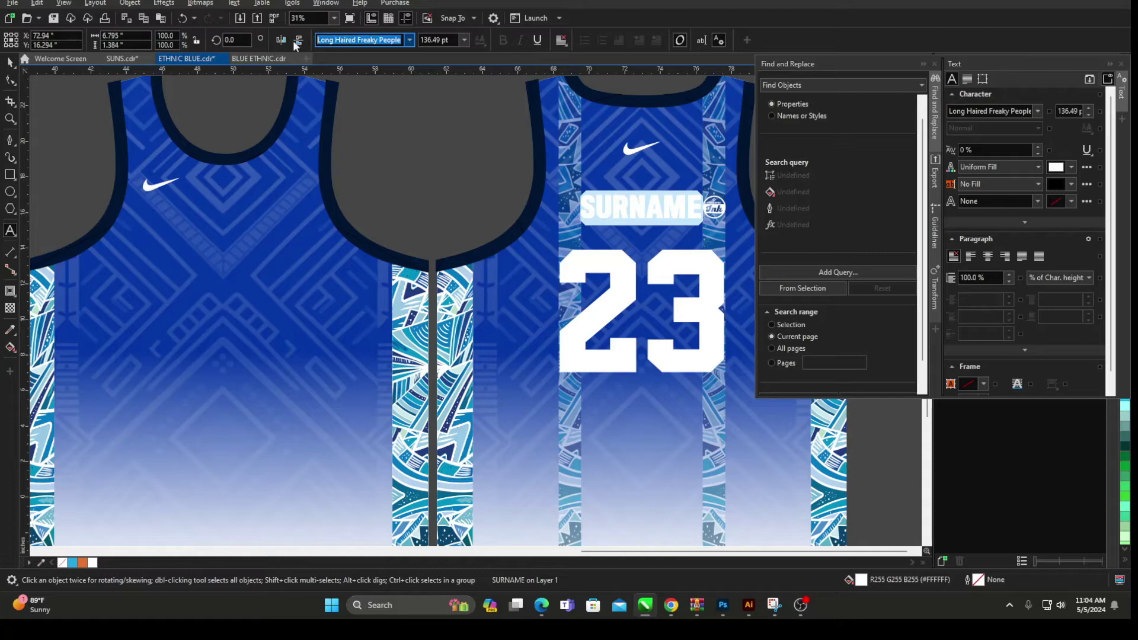
type("Long")
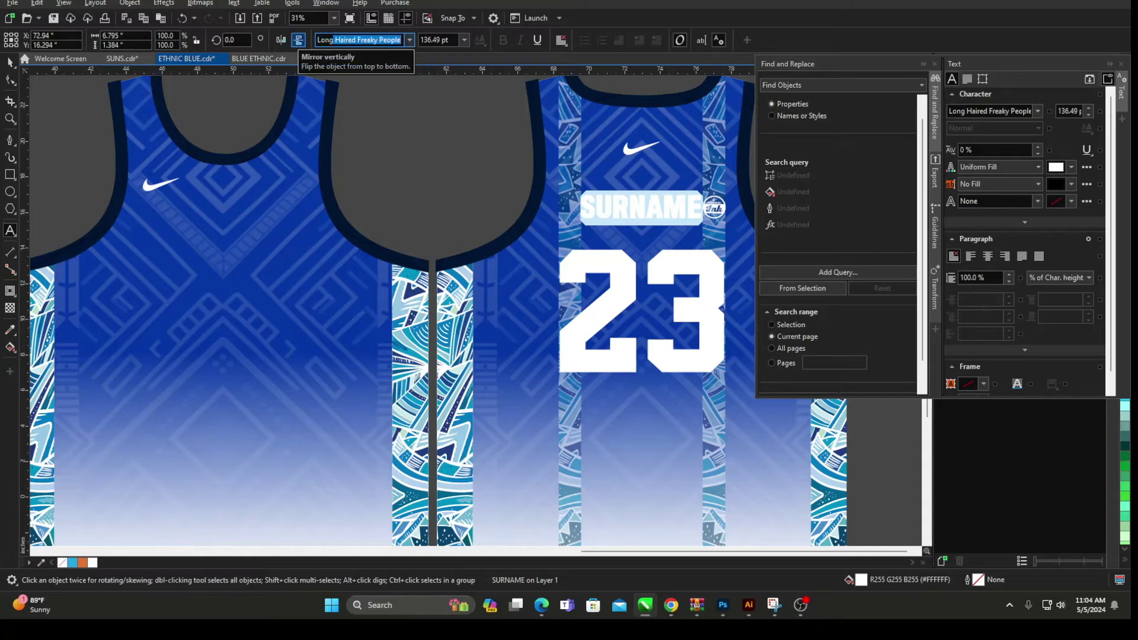
type(" Shot")
key("Return")
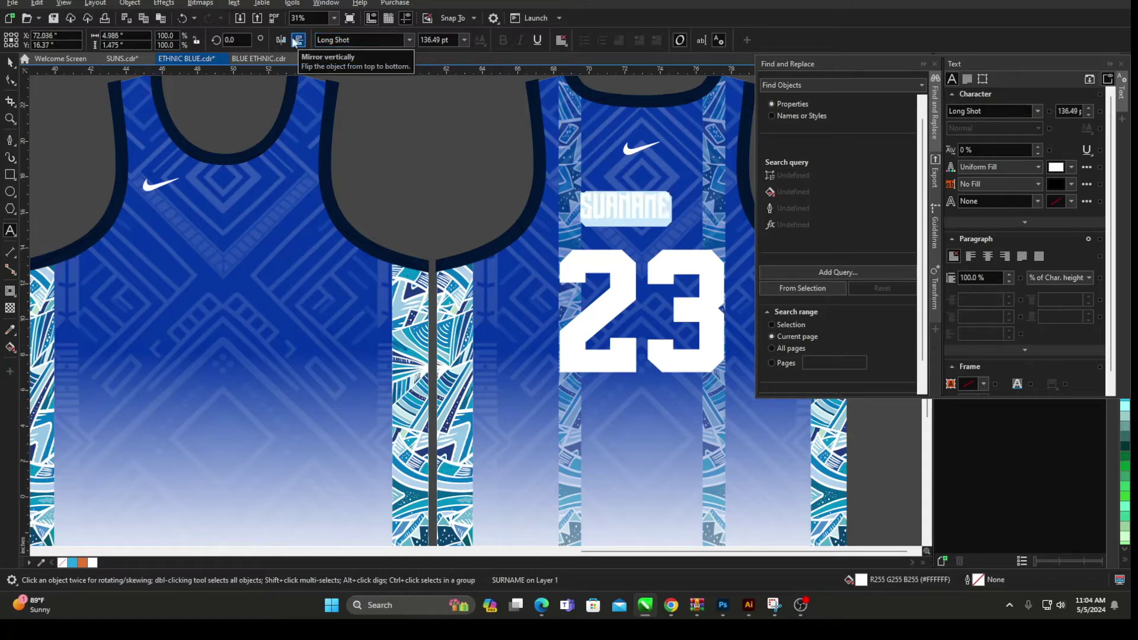
Step: Stretch the back jersey's SURNAME text wider, then scale it proportionally to about 5.77 in wide, above the number
left_click_drag(673, 206, 703, 206)
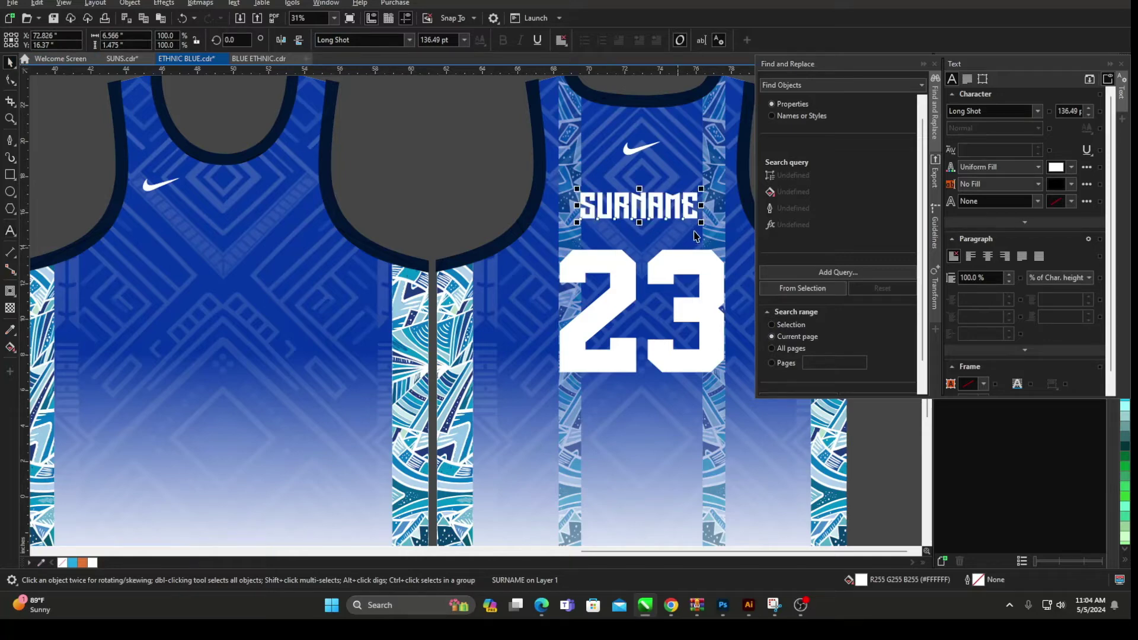
left_click_drag(701, 223, 671, 225)
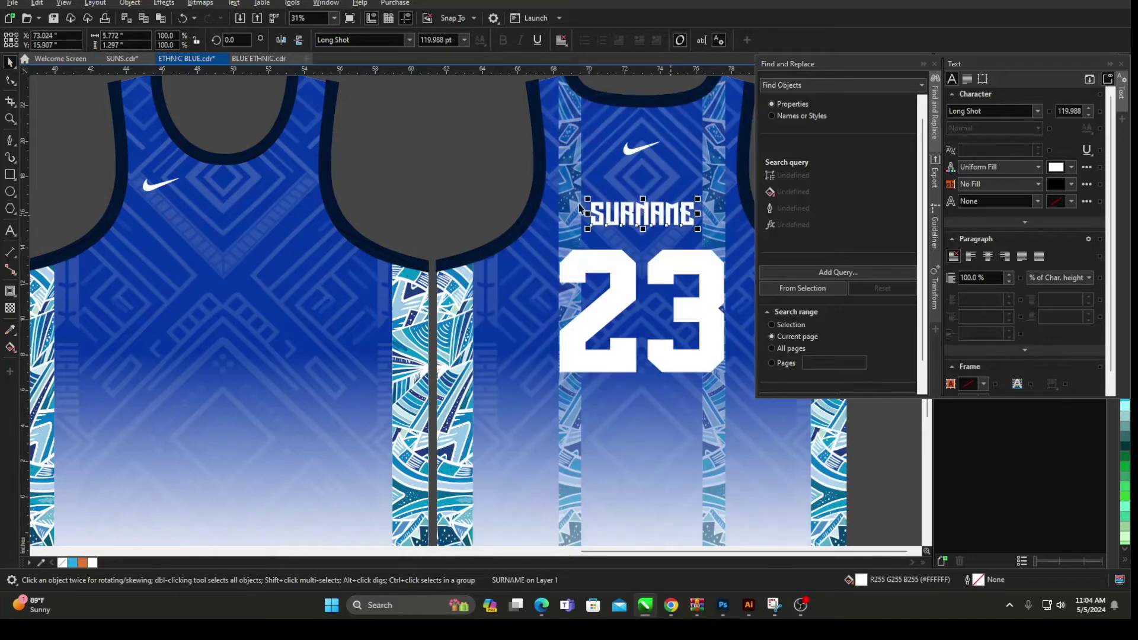
mouse_move(503, 173)
left_mouse_down()
mouse_move(729, 405)
mouse_move(740, 456)
left_mouse_up()
left_click(424, 198)
scroll(587, 231, "down", 2)
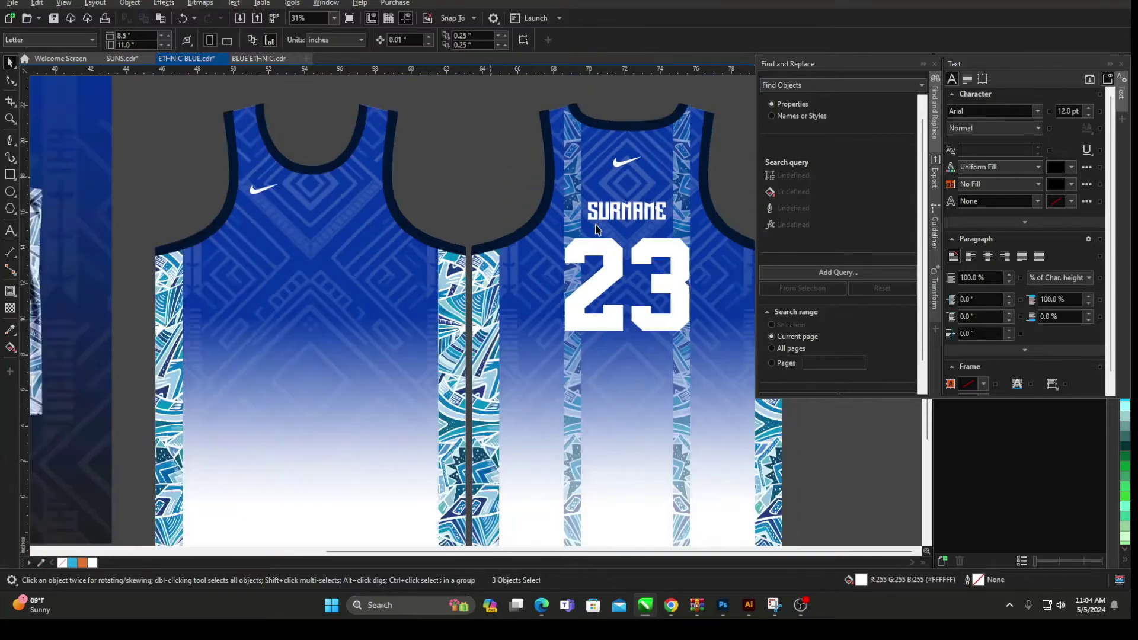
Step: Scale the back number 23 down to 88.8%, then narrow it to about 6.75 in wide
scroll(565, 234, "up", 2)
left_click(651, 260)
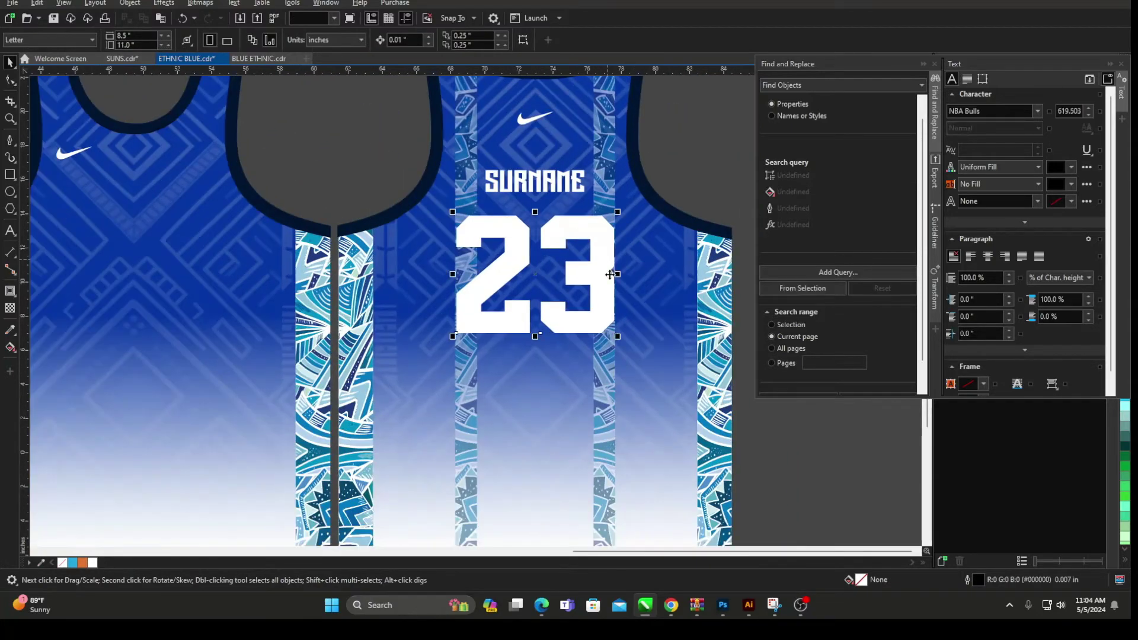
left_click_drag(614, 338, 611, 330)
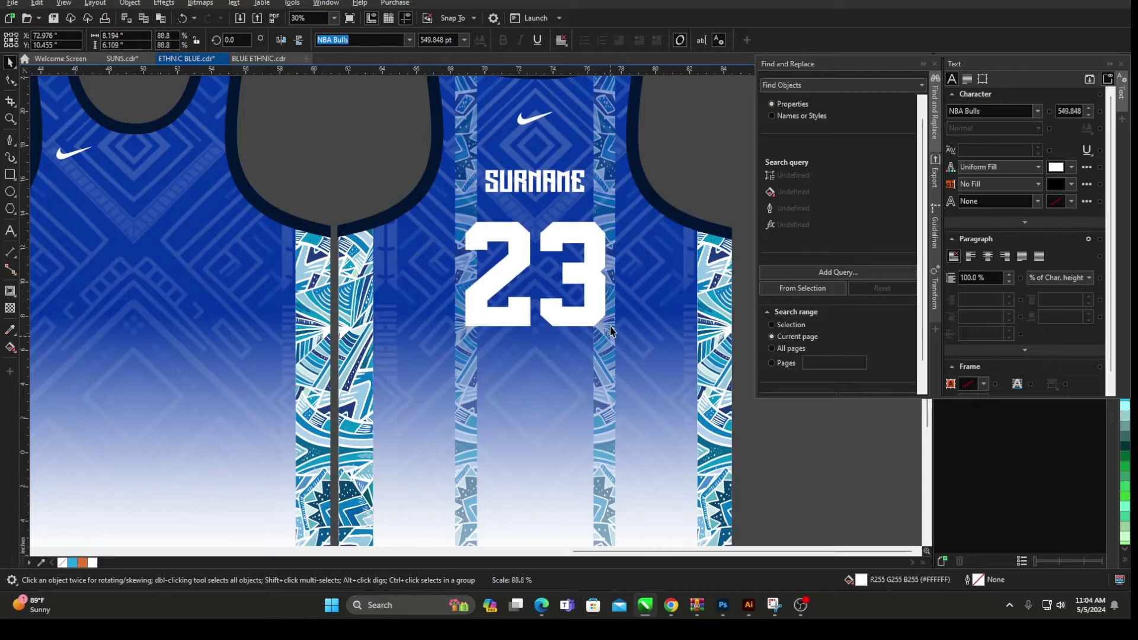
left_click_drag(610, 275, 563, 226)
Step: Center the surname and number horizontally on the back jersey panel
scroll(598, 255, "down", 3)
left_click(475, 139)
scroll(563, 238, "up", 2)
left_click_drag(447, 164, 665, 335)
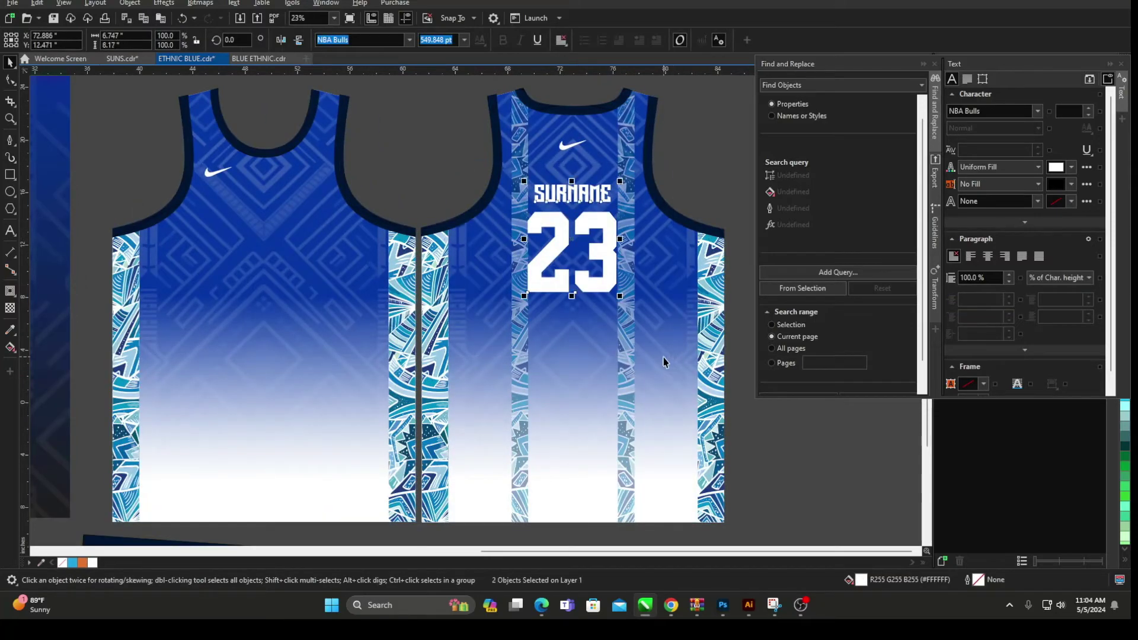
left_click(662, 354, "shift")
key("c")
left_click(686, 195)
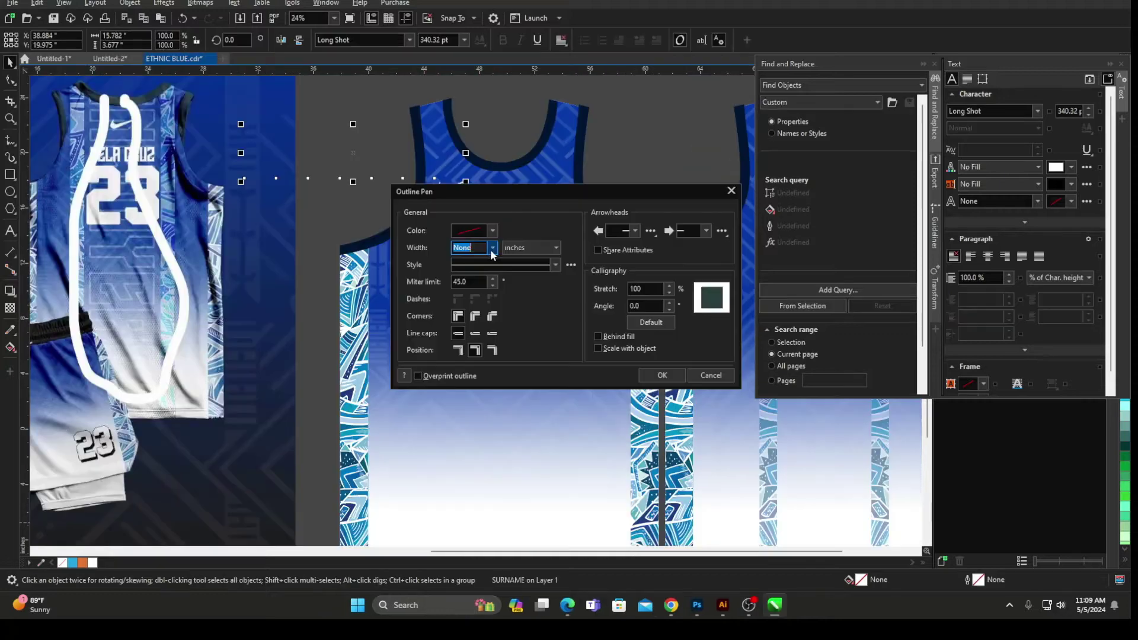
Step: Give the large unfilled SURNAME copy a white outline 0.1 in wide, set behind the fill
left_click(493, 248)
left_click(472, 235)
left_click(472, 230)
left_click(482, 292)
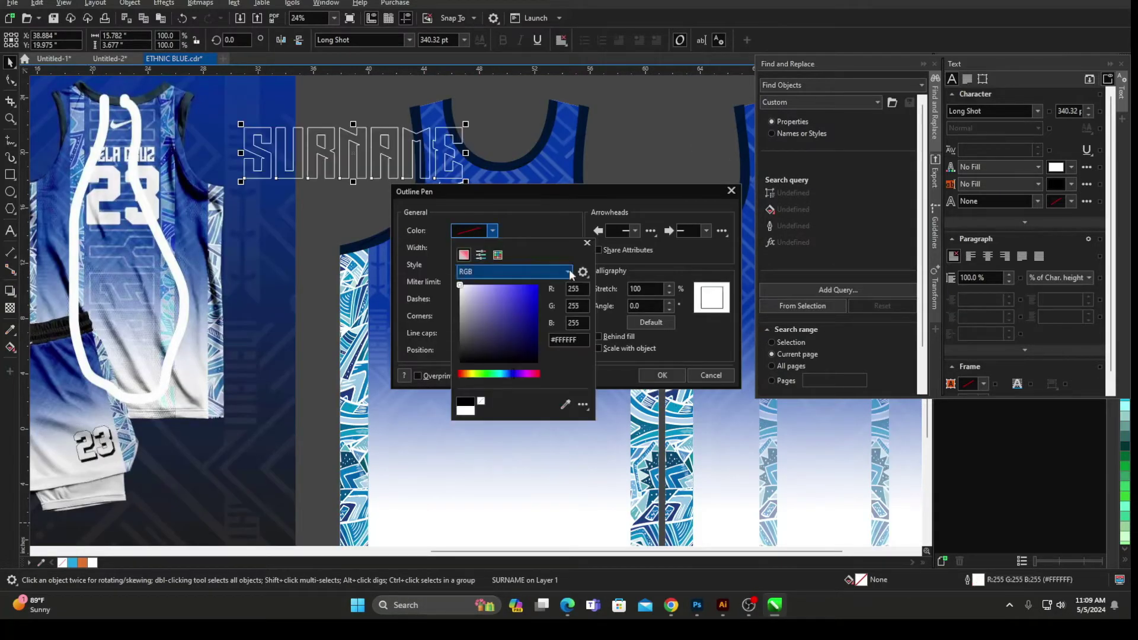
left_click(590, 242)
left_click(493, 248)
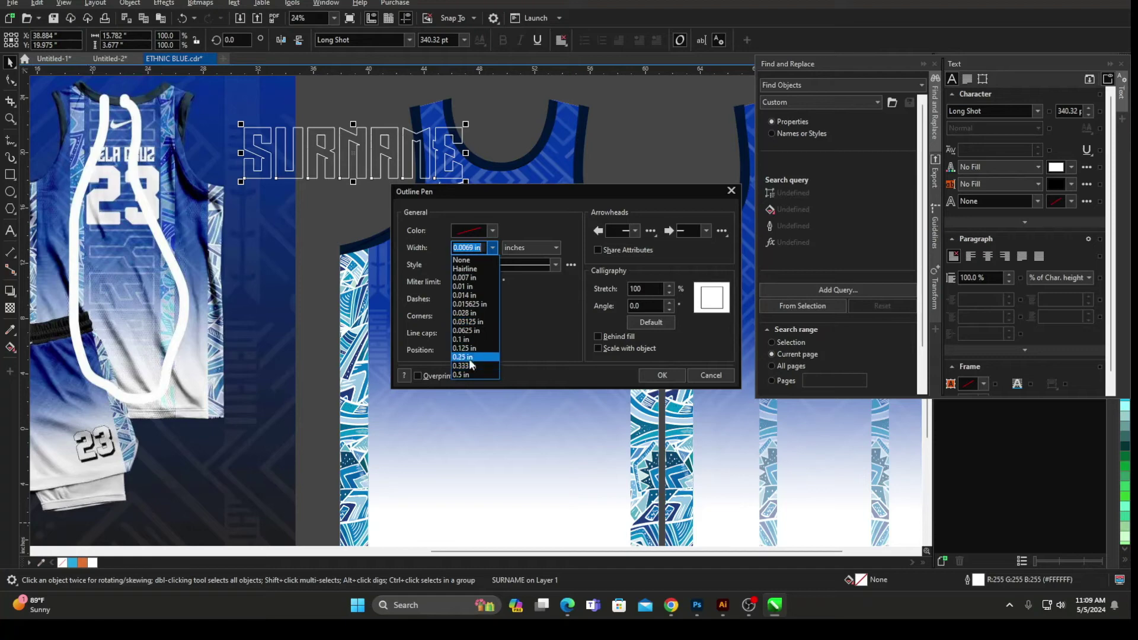
left_click(471, 351)
left_click(598, 336)
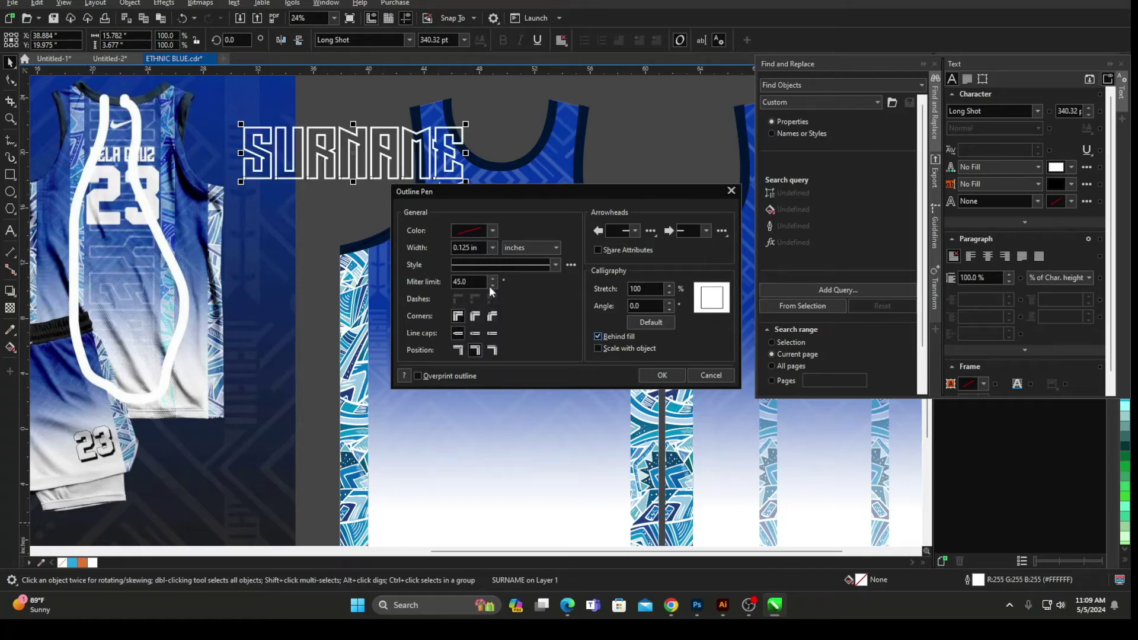
left_click(492, 248)
left_click(474, 344)
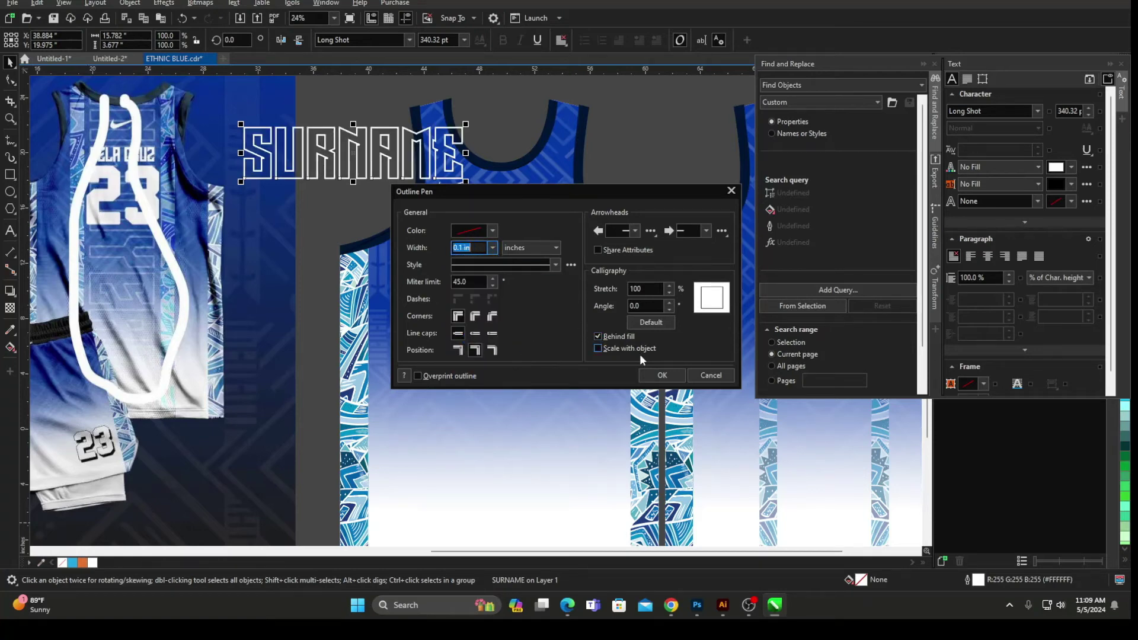
left_click(662, 375)
Step: Enlarge the outlined SURNAME text to about 24.2 in long and rotate it 90 degrees
scroll(257, 168, "down", 2)
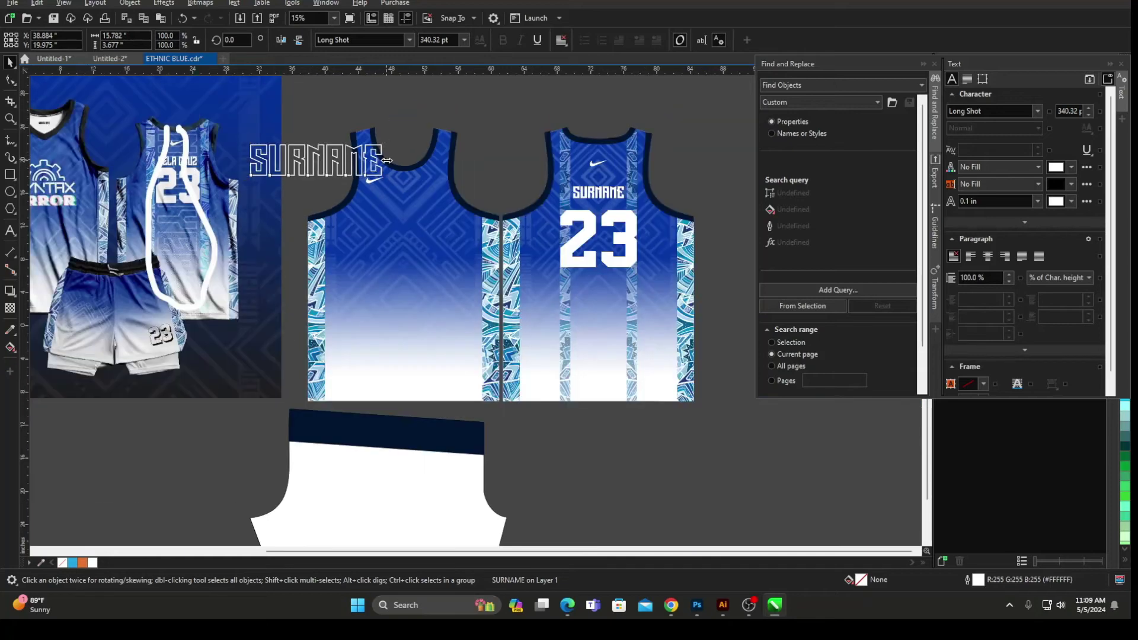
left_click_drag(387, 160, 511, 135)
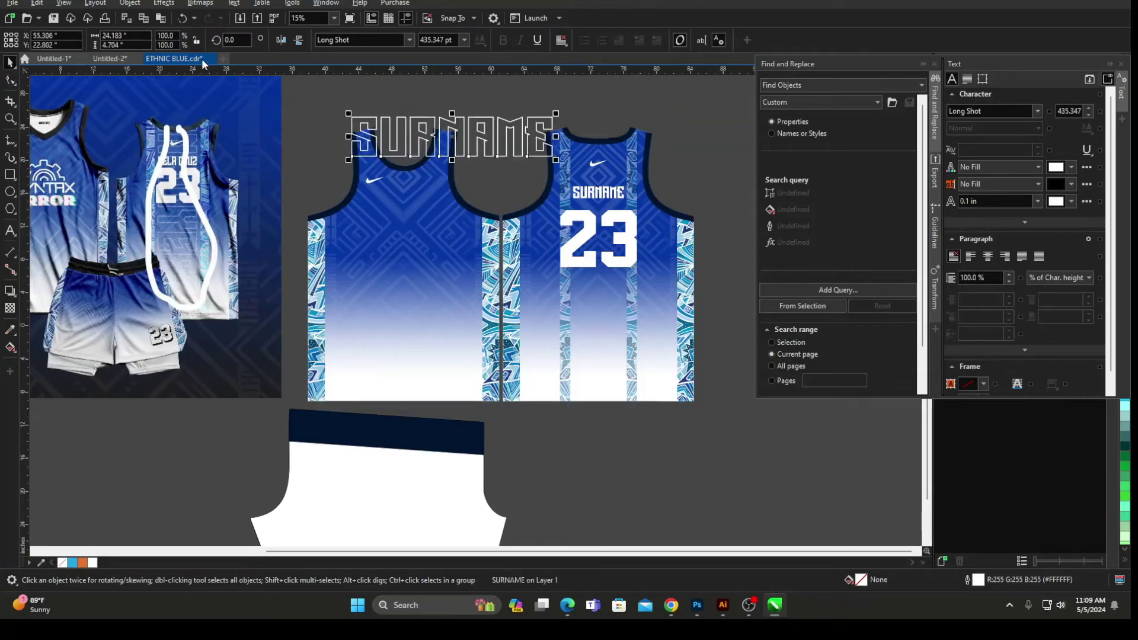
type("90")
key("Return")
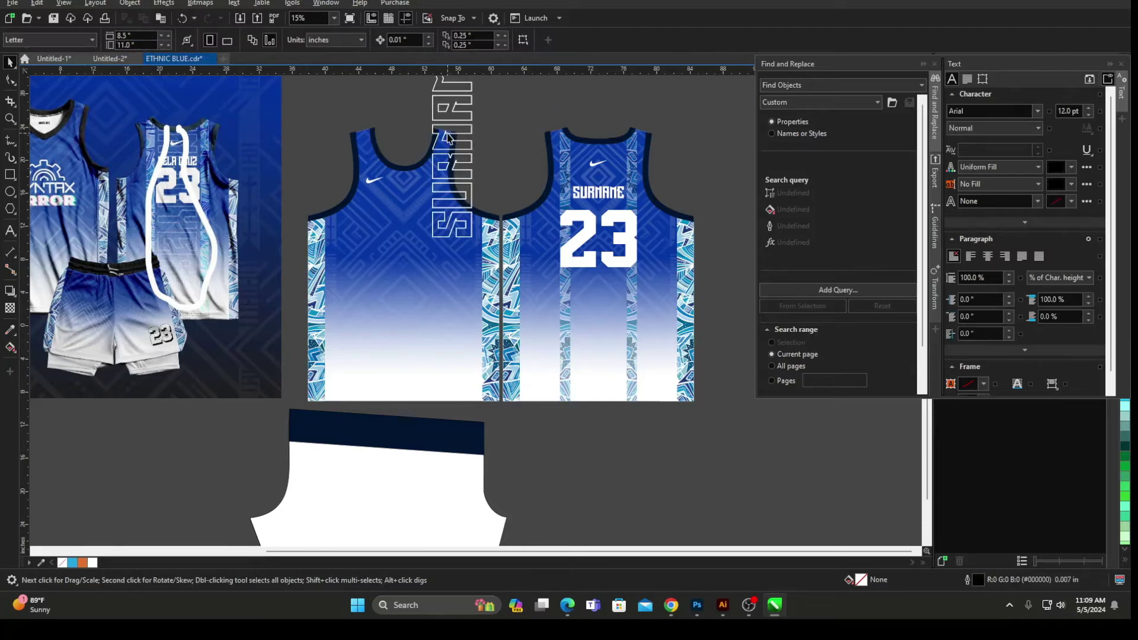
Step: Move the vertical outlined SURNAME onto the middle of the back jersey and flip it to read downward
left_click(466, 130)
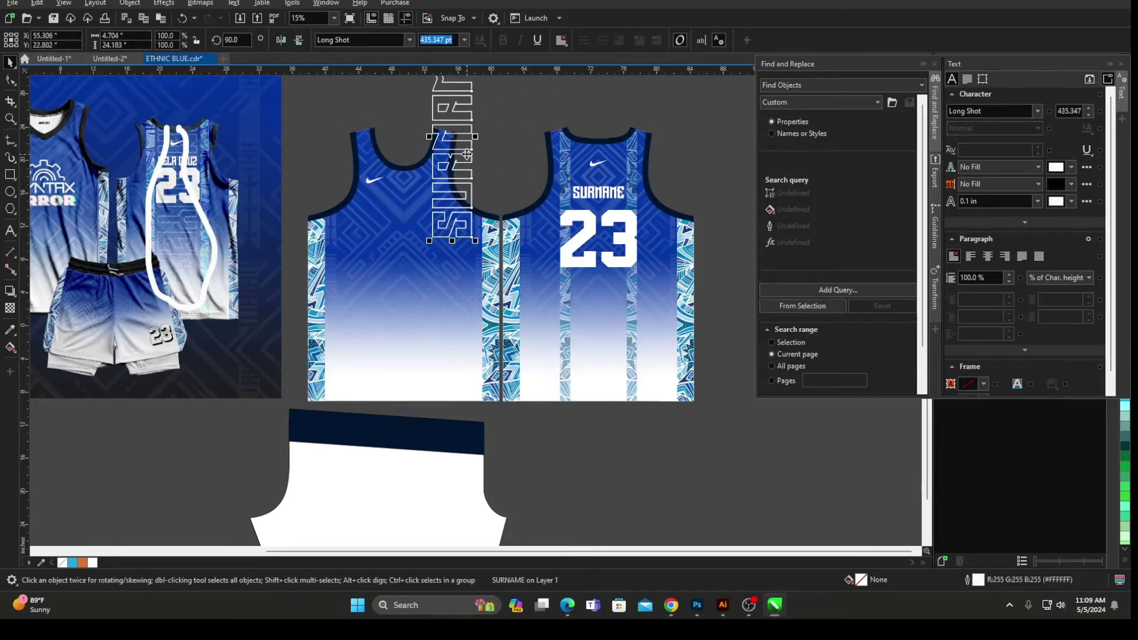
left_click_drag(467, 157, 611, 273)
left_click(282, 39)
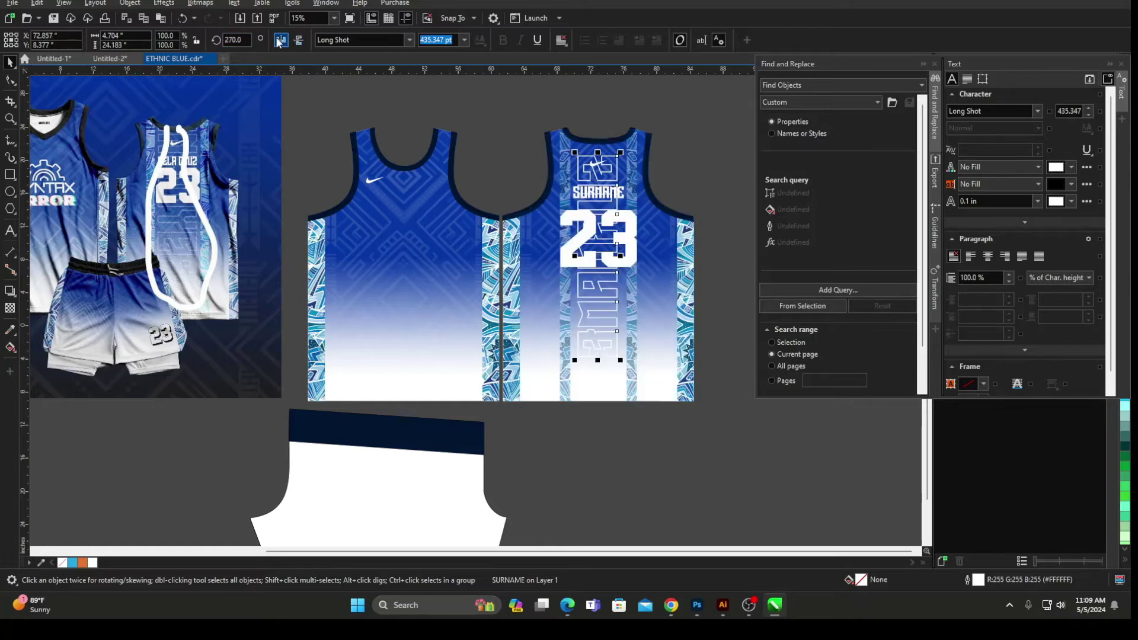
left_click(278, 39)
key("Escape")
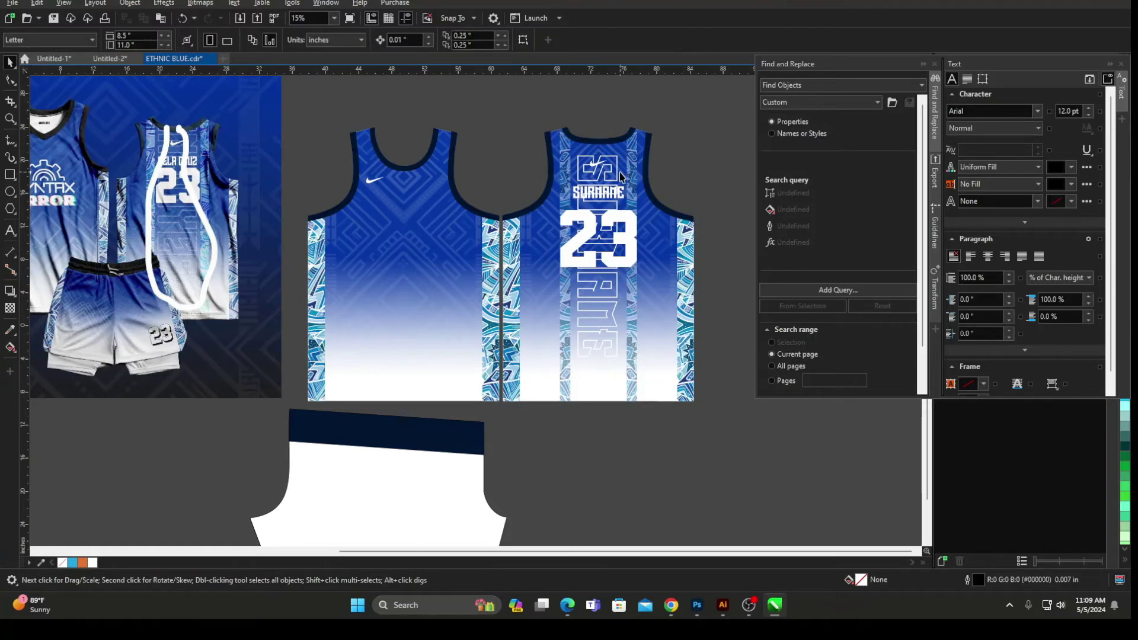
Step: Apply a uniform transparency of 57 to the vertical outlined SURNAME on the back jersey
scroll(620, 173, "up", 3)
left_click(606, 143)
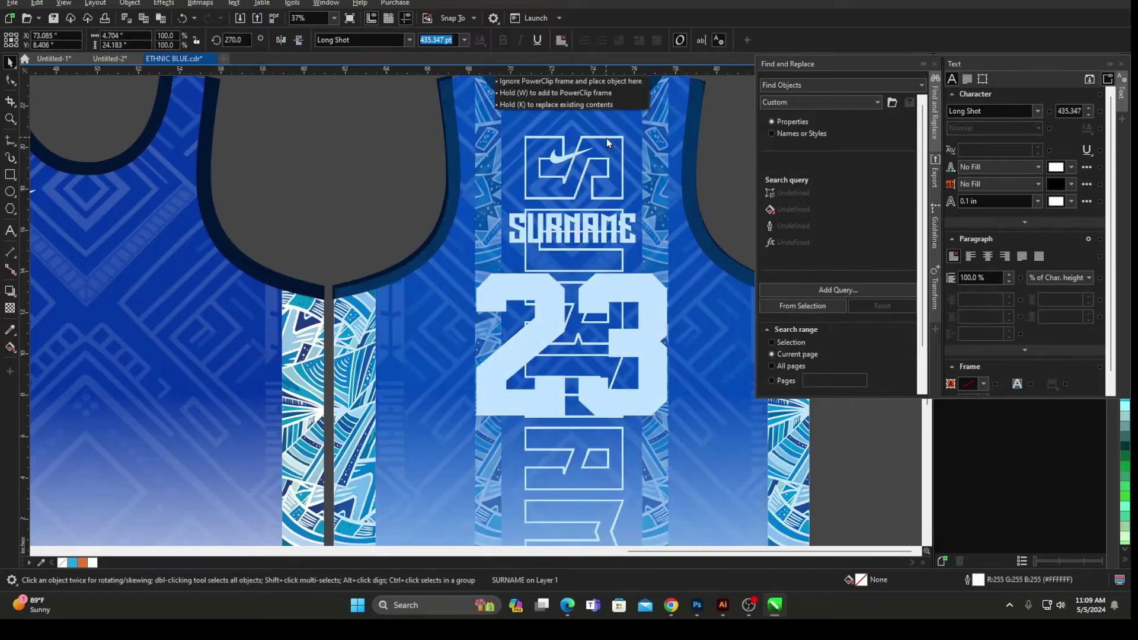
scroll(605, 142, "down", 3)
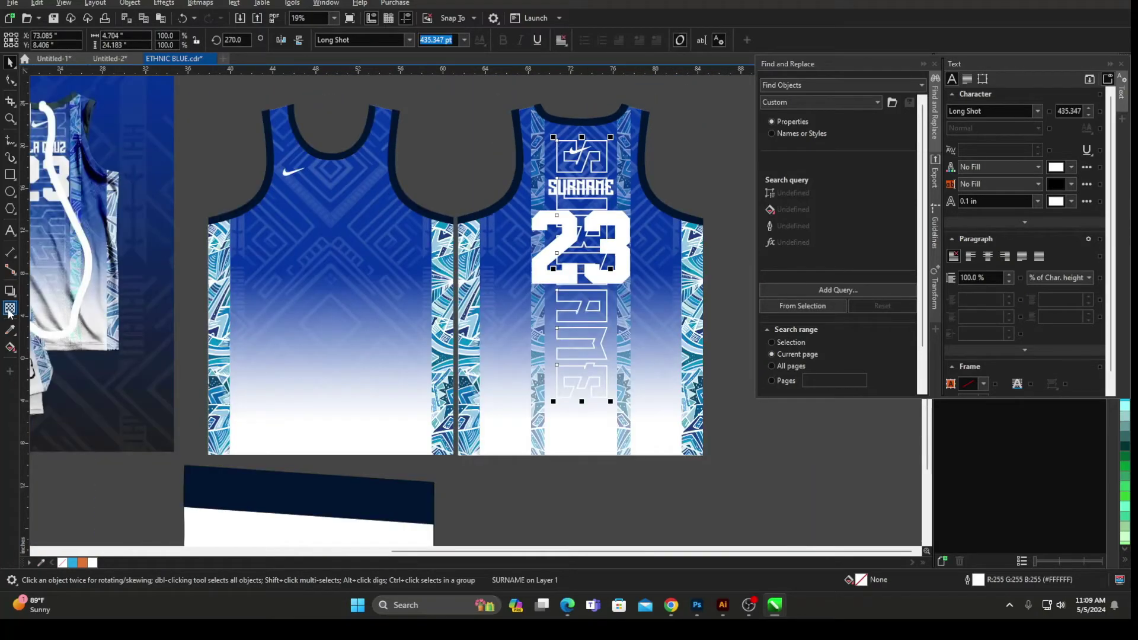
left_click(10, 309)
left_click(571, 412)
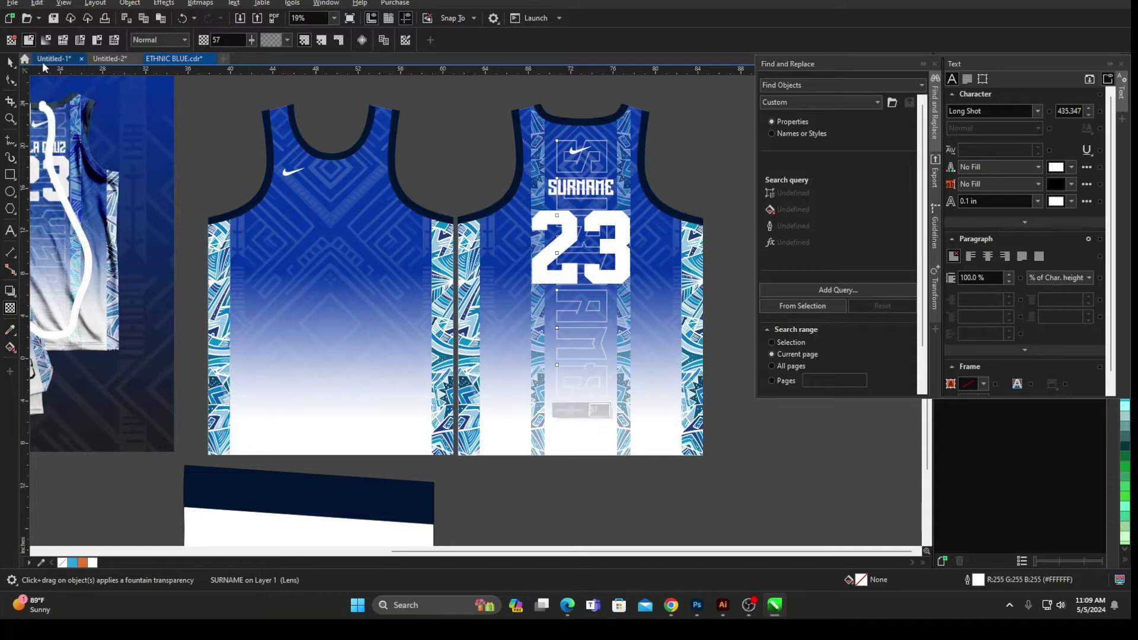
left_click(11, 62)
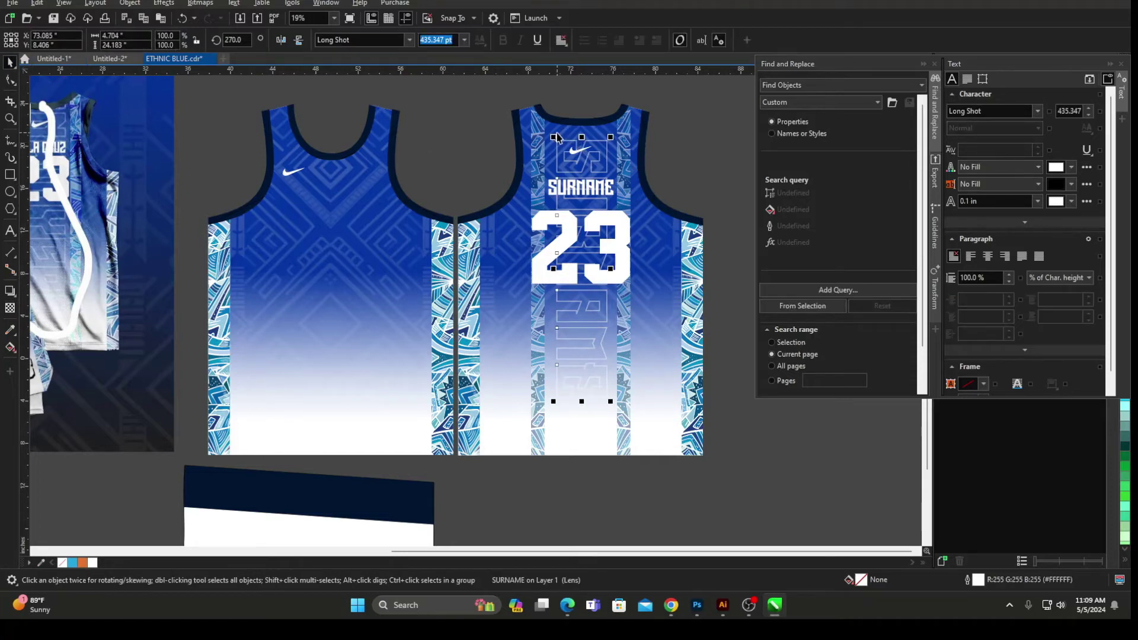
Step: Center the semi-transparent vertical SURNAME horizontally on the back jersey
left_click(534, 132, "shift")
key("c")
left_click(395, 127)
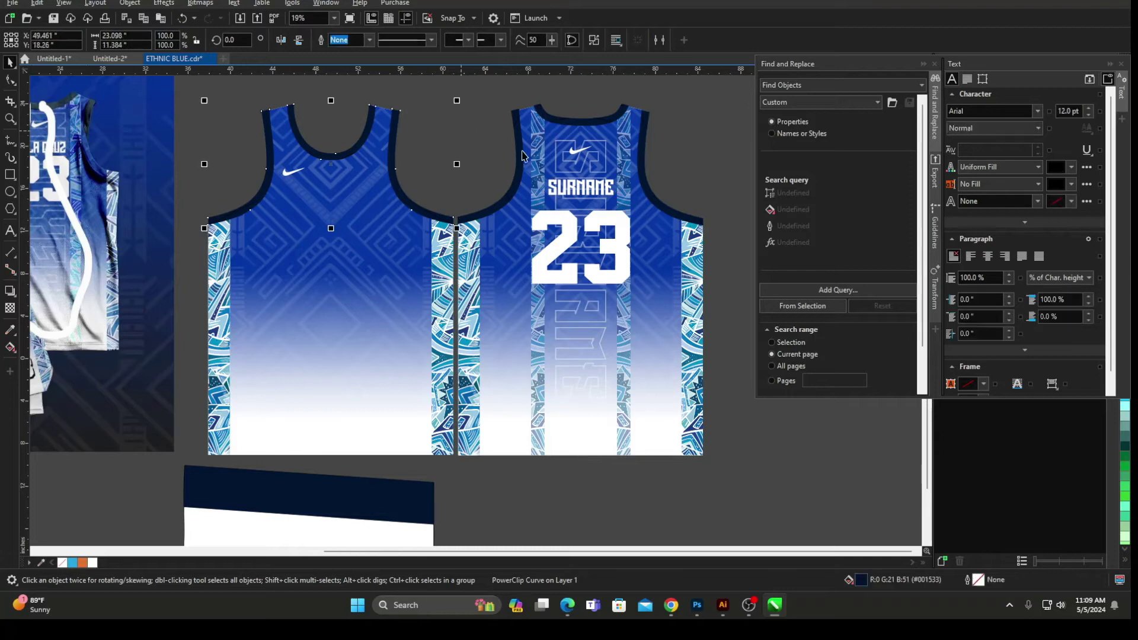
scroll(520, 153, "down", 1)
left_click(473, 134)
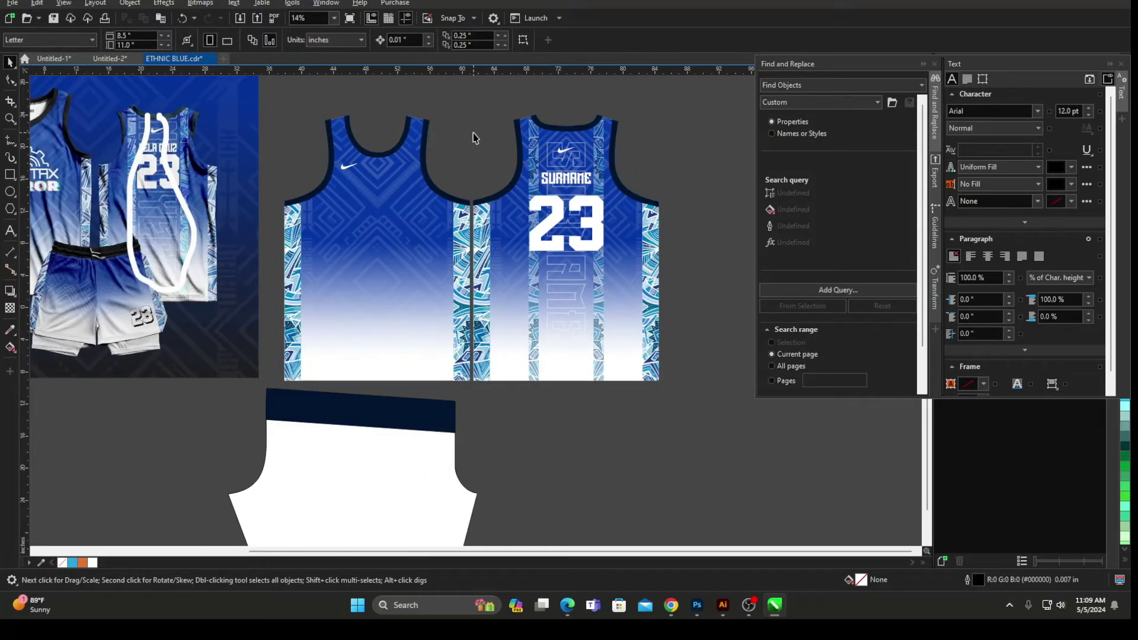
Step: Place a copy of the front jersey's patterned gradient panel beside the blank shorts piece
scroll(473, 138, "down", 1)
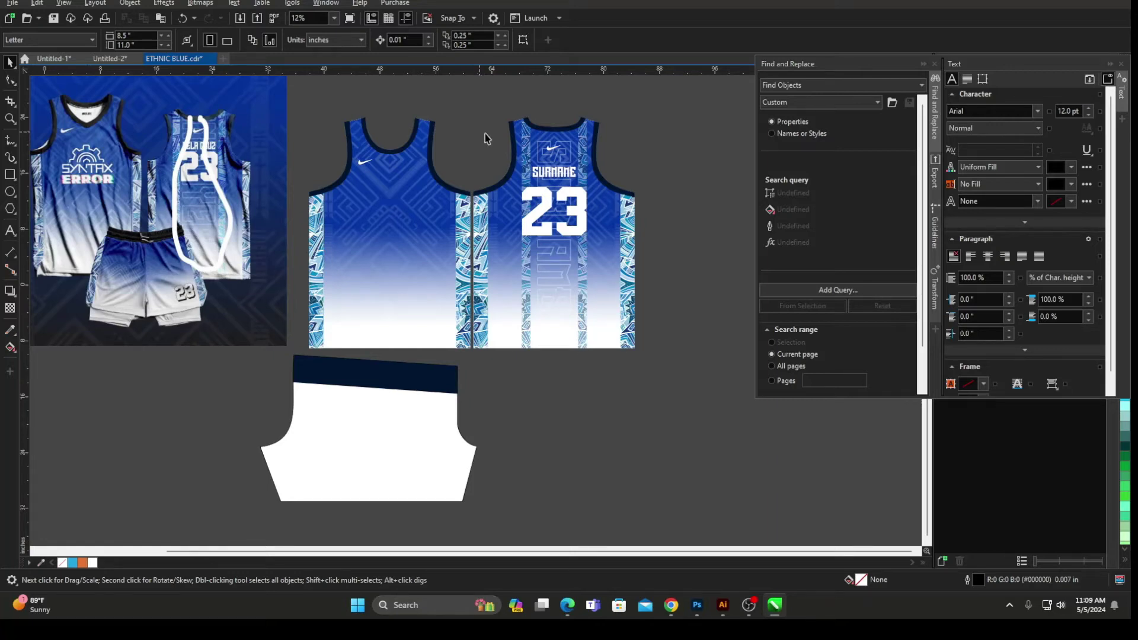
scroll(583, 148, "down", 2)
scroll(257, 204, "up", 1)
left_click(445, 206)
scroll(445, 205, "down", 1)
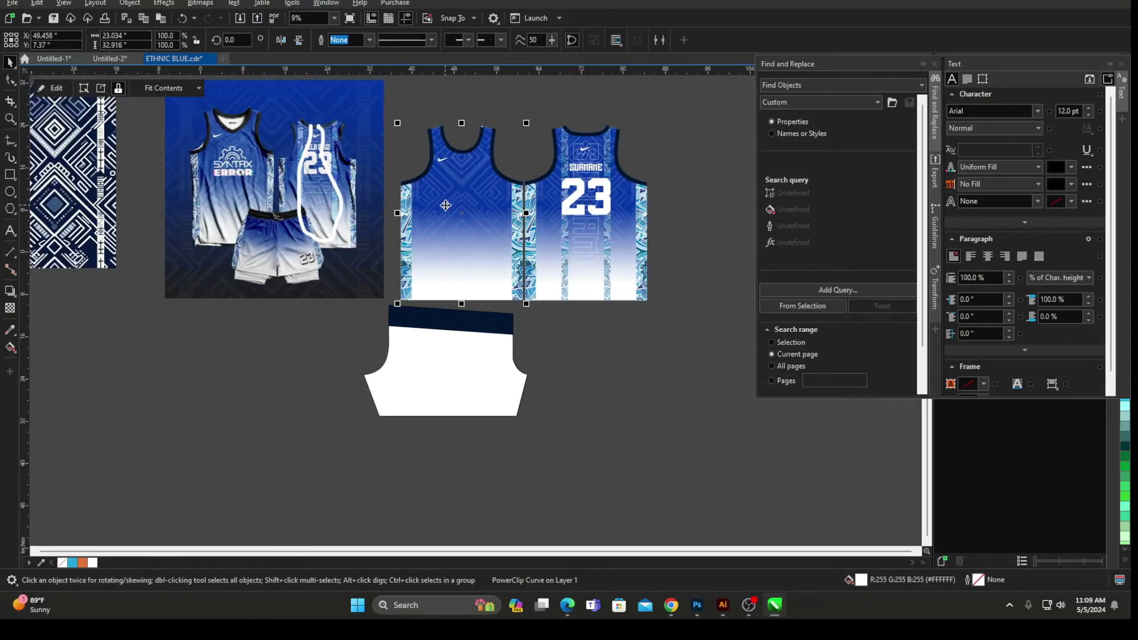
left_click_drag(445, 205, 612, 423)
Step: PowerClip the copied jersey panel inside the white shorts shape
scroll(611, 424, "up", 1)
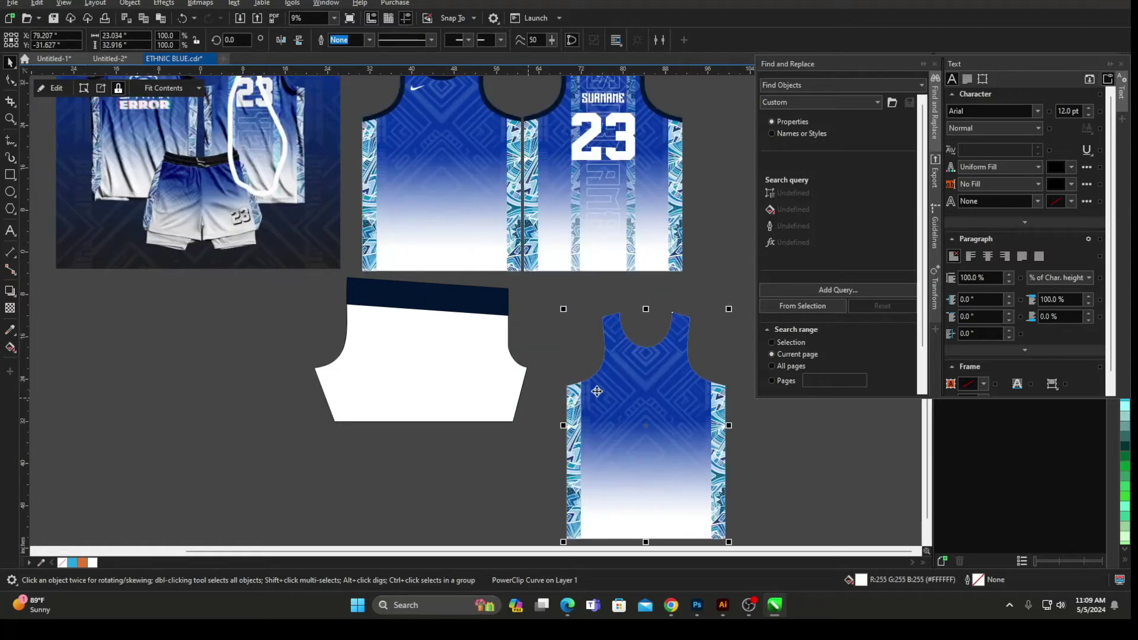
right_click(654, 335)
left_click(691, 201)
left_click(434, 336)
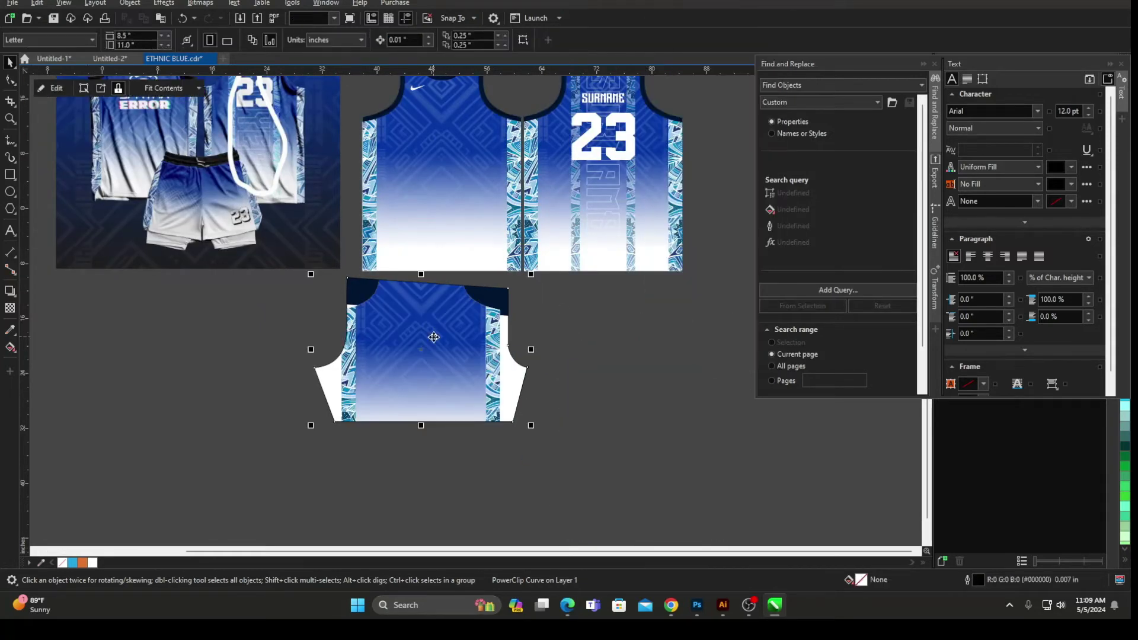
Step: Open the shorts PowerClip for editing and extract the contents of the copied jersey panel inside it
right_click(434, 337)
left_click(462, 243)
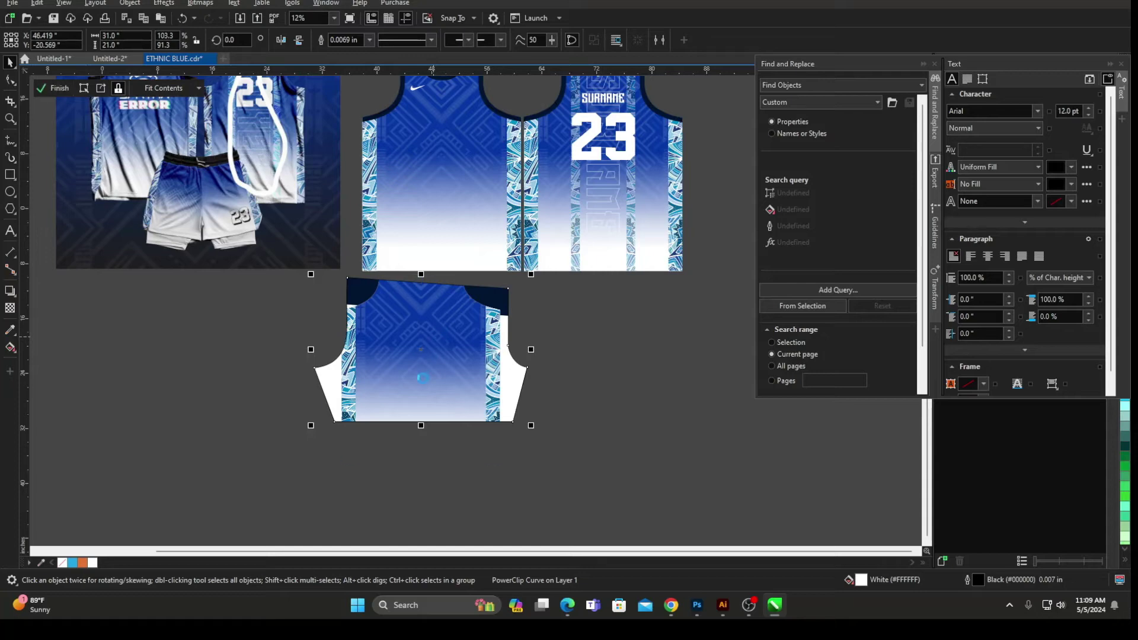
scroll(485, 380, "up", 1)
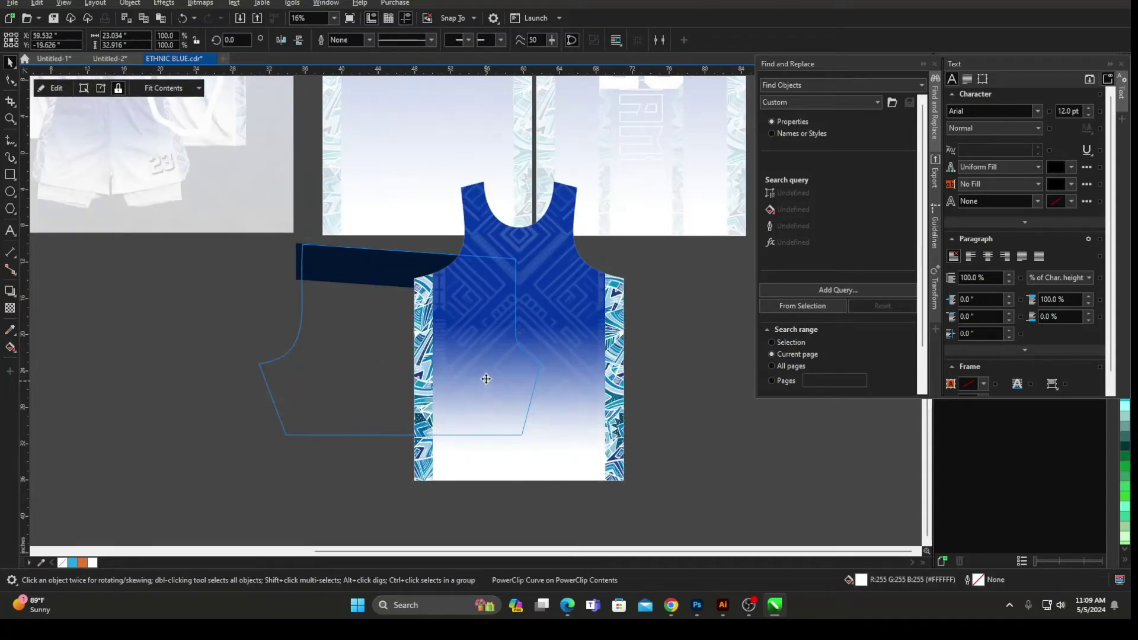
right_click(487, 380)
left_click(522, 3)
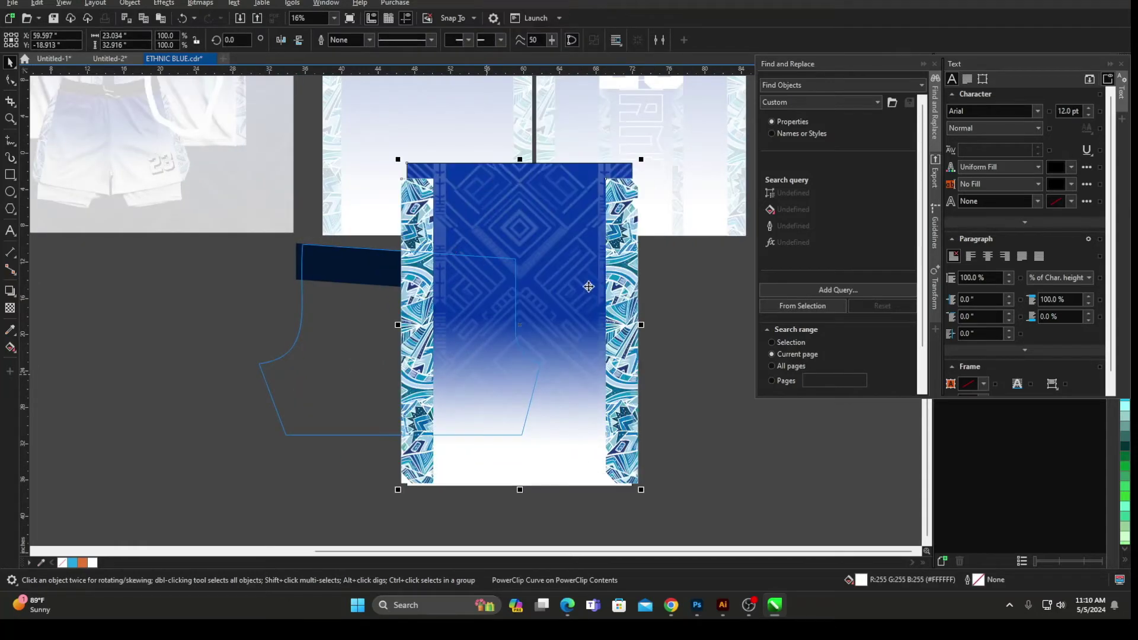
Step: Send the extracted panel artwork behind the dark waistband and delete the emptied jersey-shaped frame
key("ctrl+a")
right_click(615, 317)
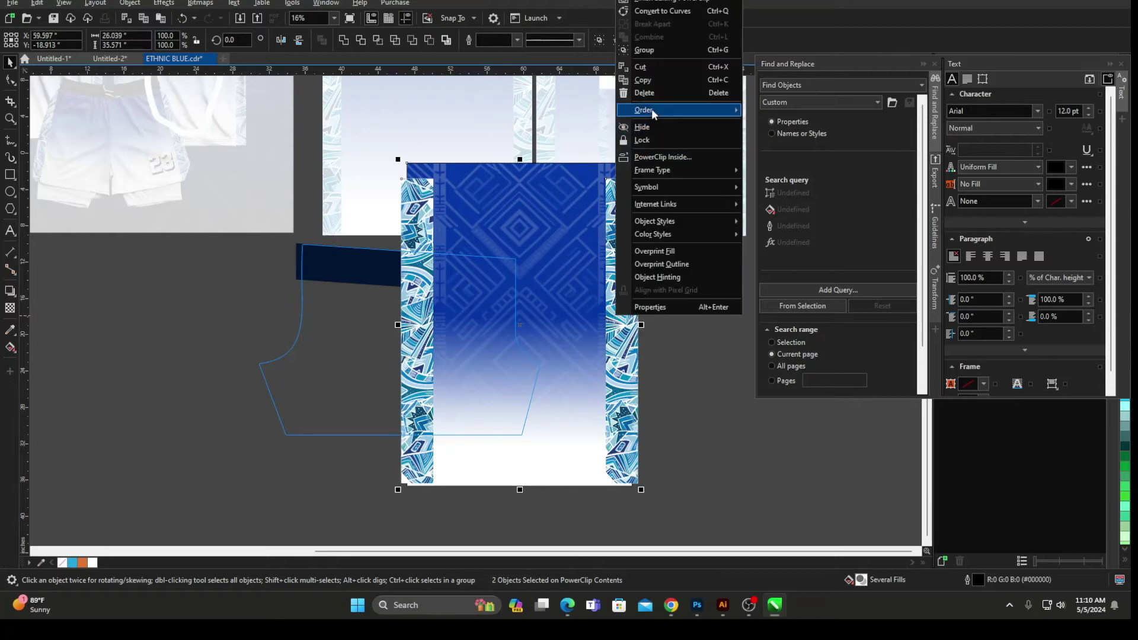
mouse_move(652, 109)
left_click(785, 130)
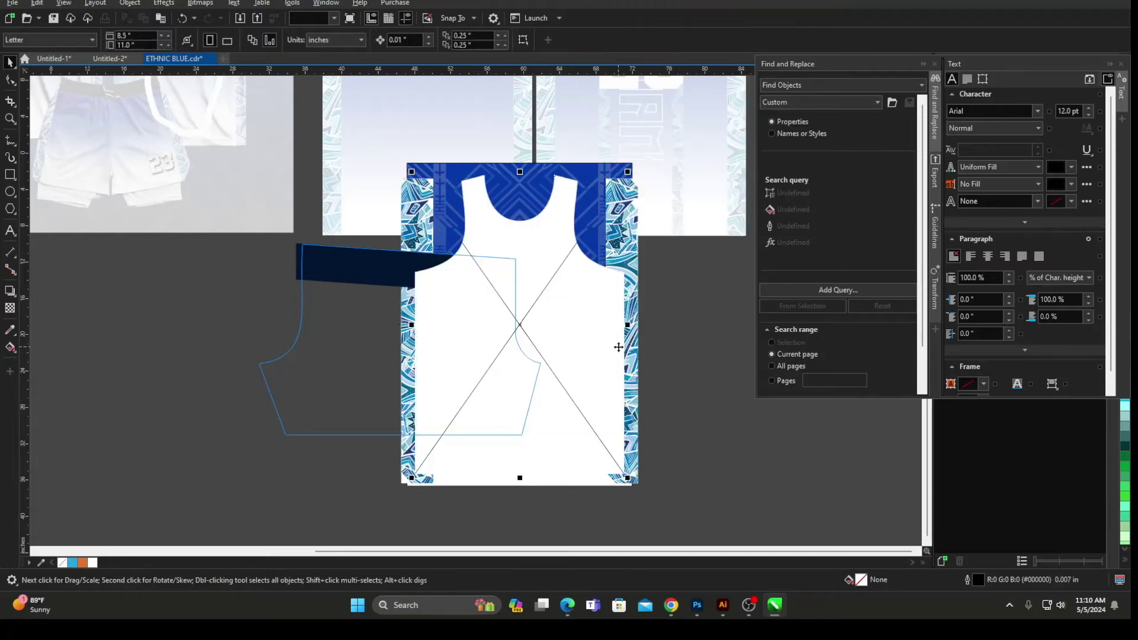
key("Delete")
Step: Reduce the gradient rectangle's height to about 23.6 inches and line it up with the top of the shorts
left_click_drag(573, 308, 572, 329)
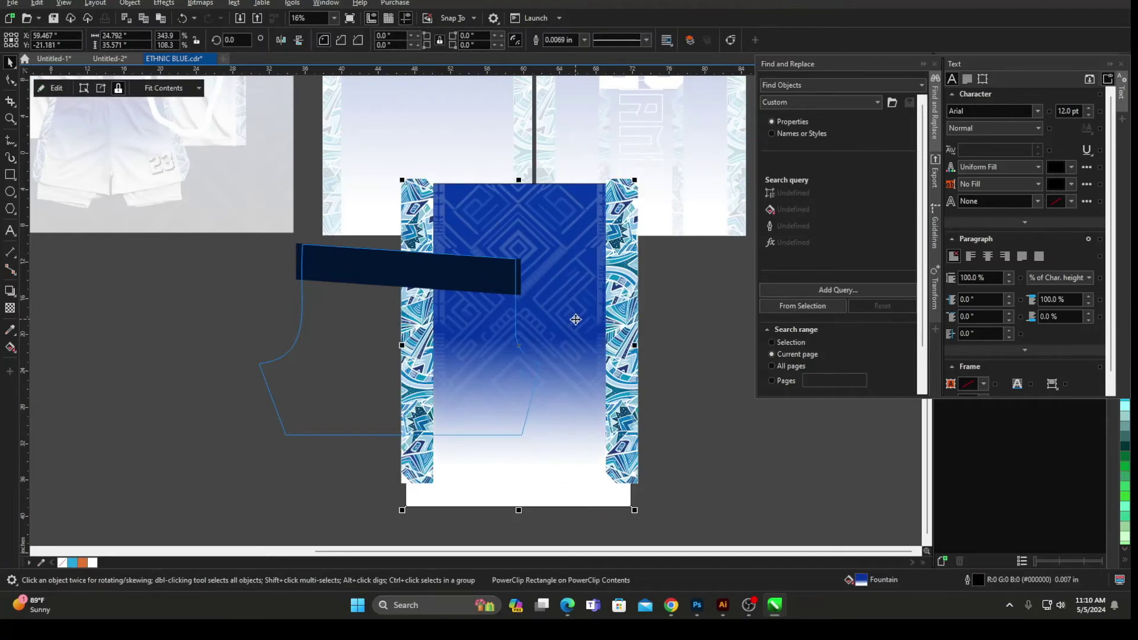
scroll(575, 320, "down", 1)
left_click_drag(533, 467, 529, 425)
left_click_drag(553, 325, 548, 331)
Step: Cut the geometric pattern out of the gradient rectangle's PowerClip and paste it at the shorts' content level
right_click(552, 328)
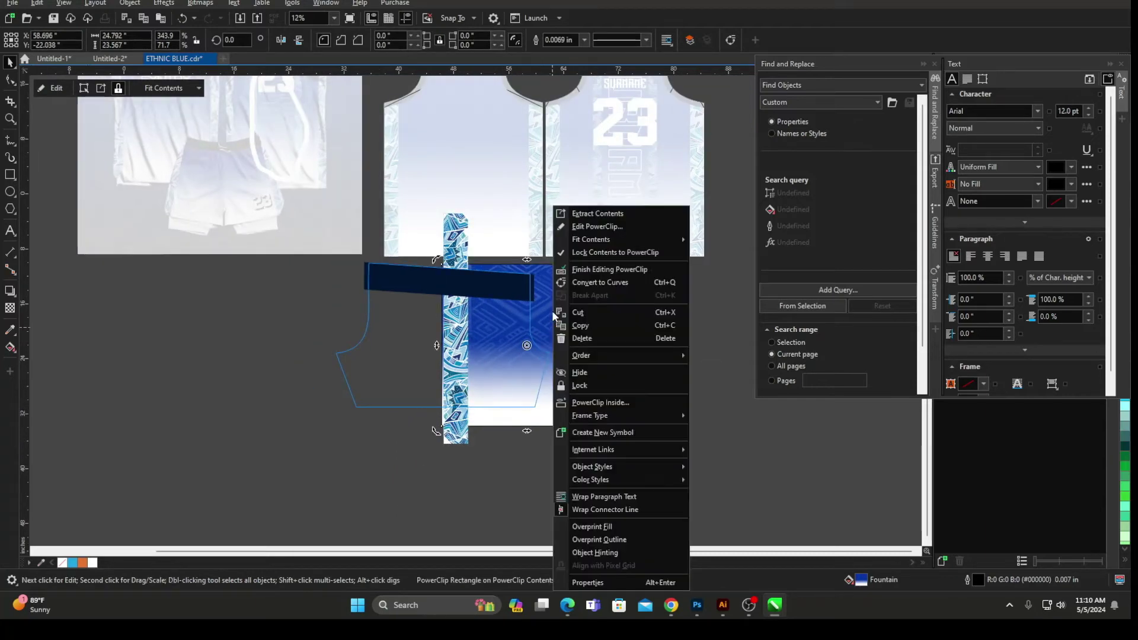
left_click(578, 224)
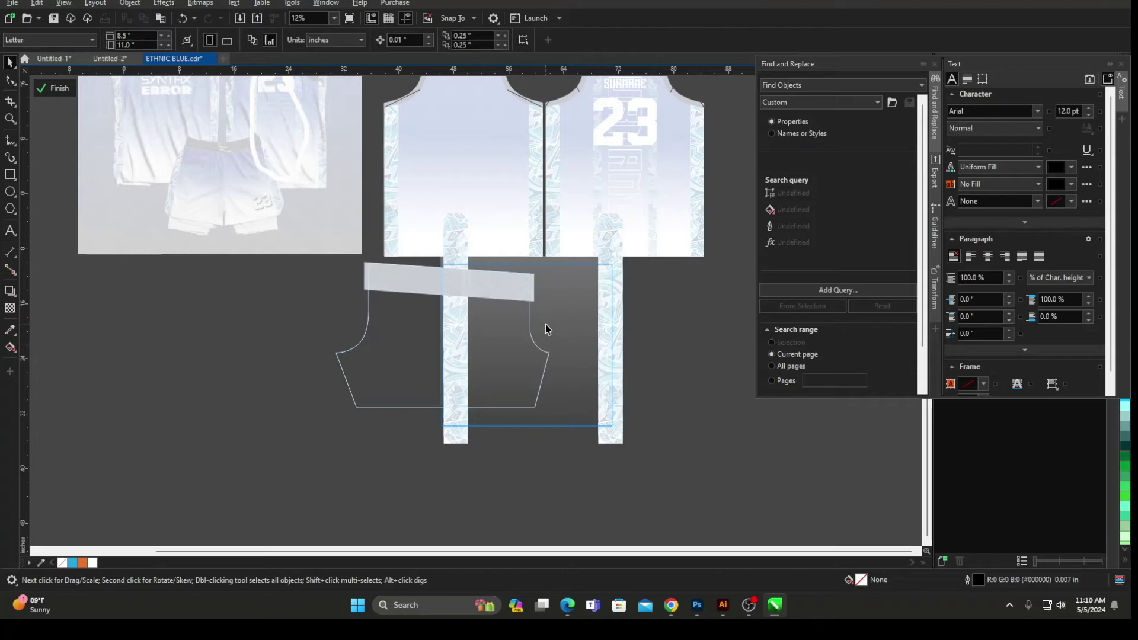
left_click(546, 326)
right_click(545, 326)
left_click(580, 319)
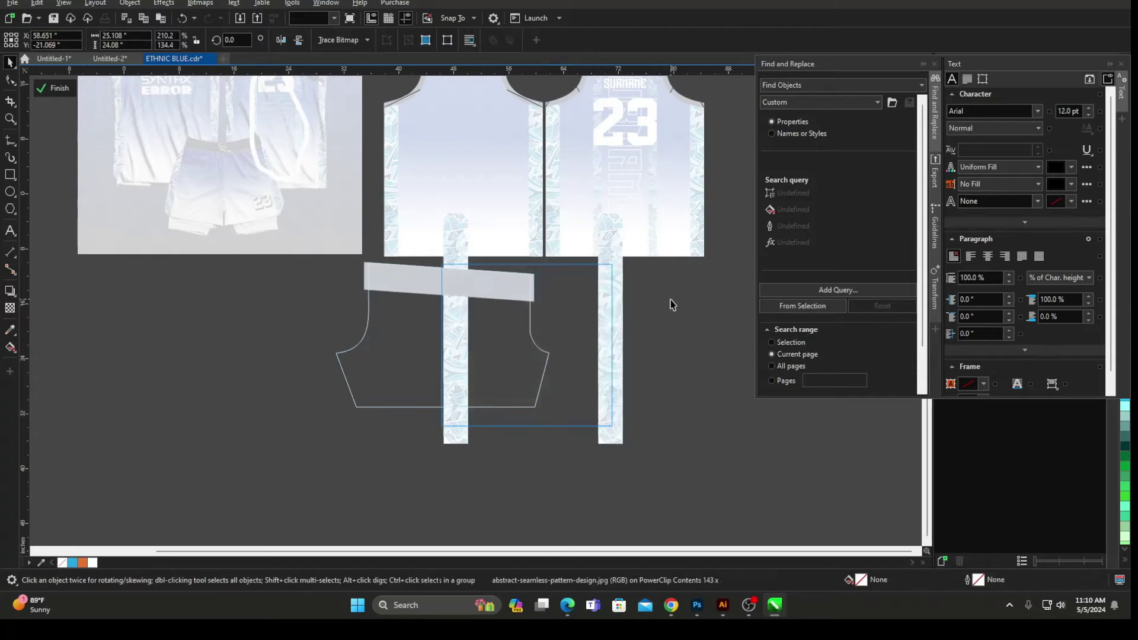
right_click(671, 300)
left_click(684, 306)
key("ctrl+v")
left_click(682, 298)
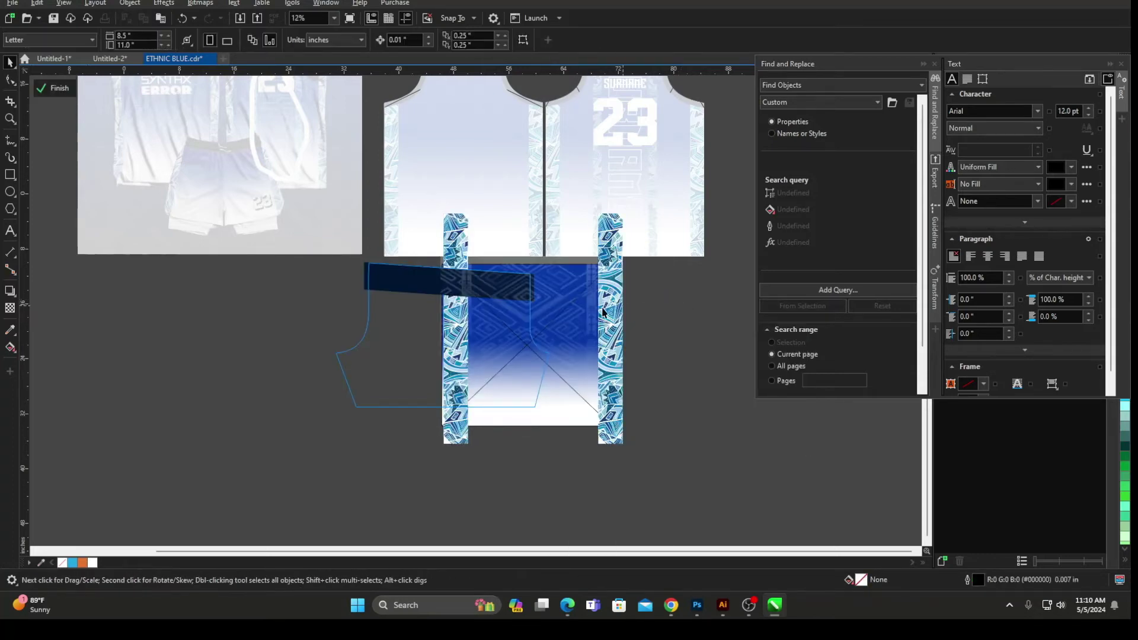
Step: Scale the pasted geometric pattern down to about 17.8 by 22.3 inches
left_click(546, 310)
left_click_drag(615, 339, 576, 338)
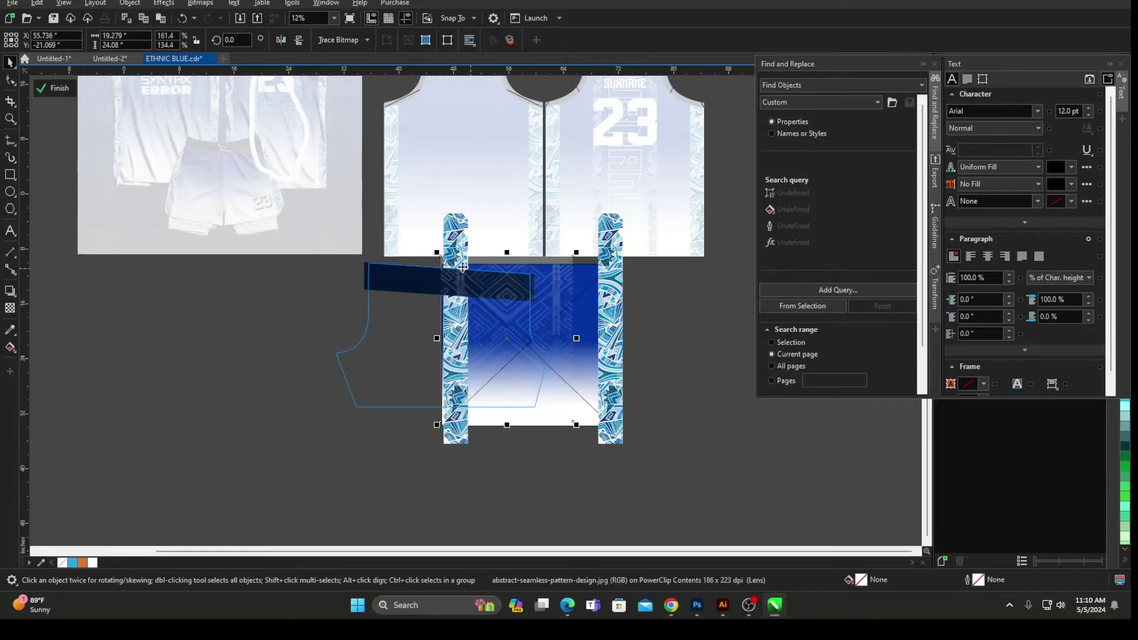
left_click_drag(437, 253, 447, 265)
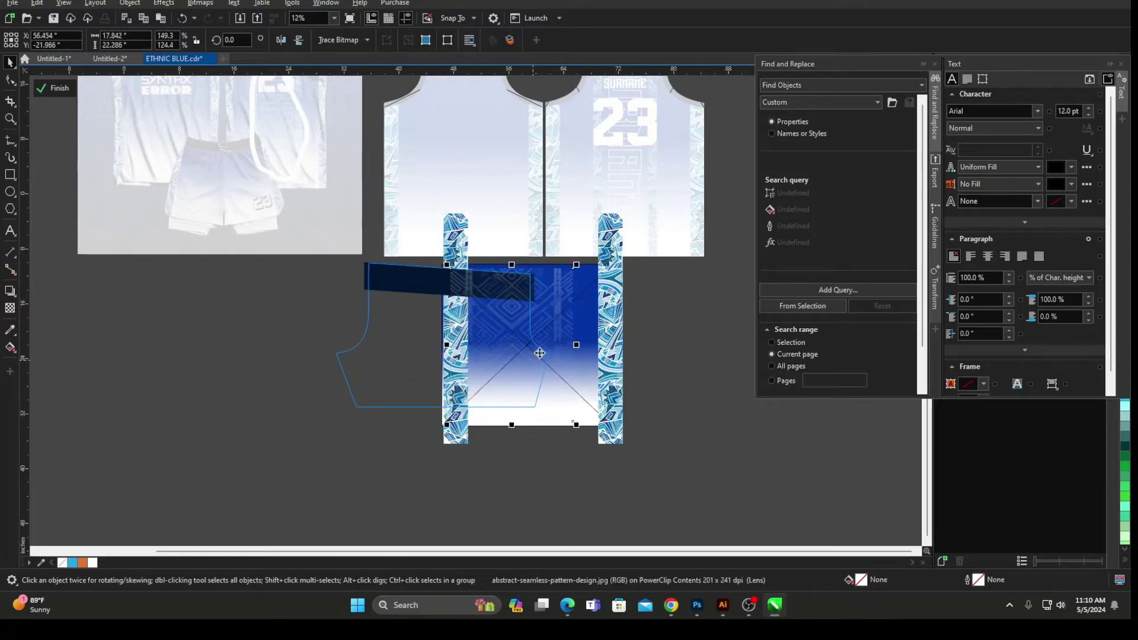
Step: Set the pattern aside and widen the gradient rectangle to about 42.4 inches so it covers the whole shorts piece
left_click_drag(548, 334, 639, 397)
left_click(504, 361)
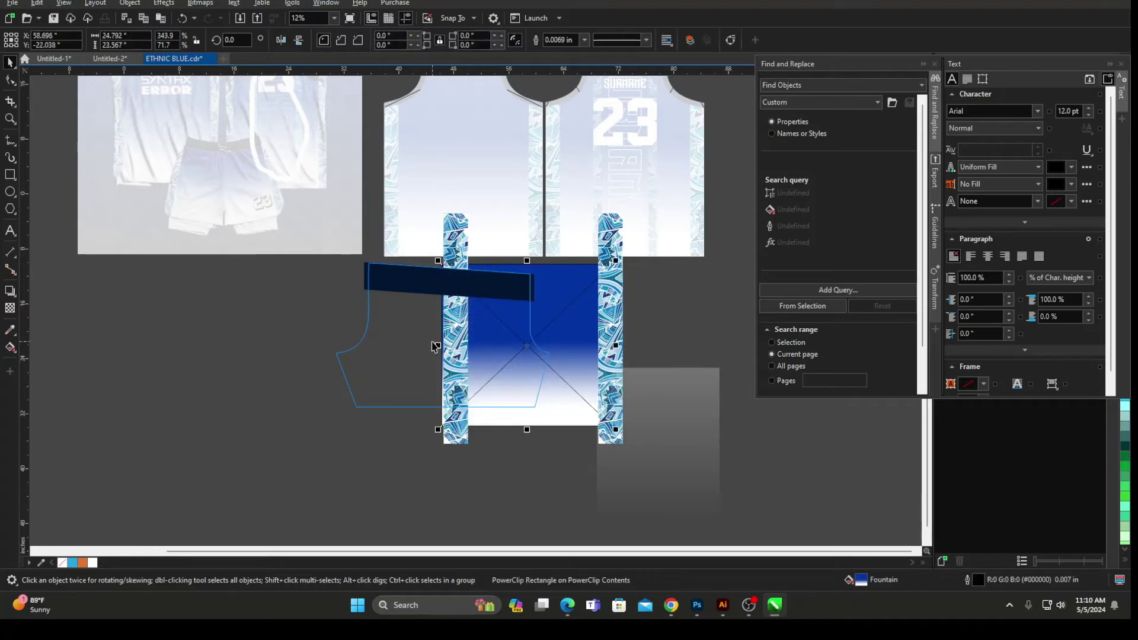
left_click_drag(434, 344, 320, 350)
Step: Arrange two copies of the pattern side by side over the gradient and PowerClip them as a group inside the rectangle
left_click_drag(683, 422, 421, 434)
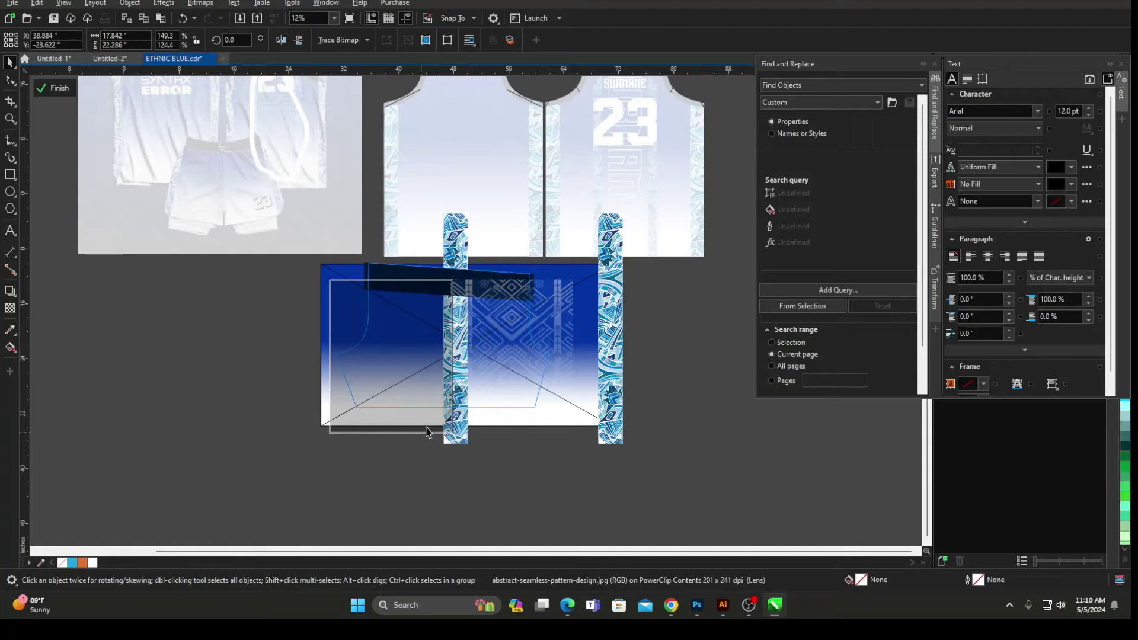
left_click(489, 290, "shift")
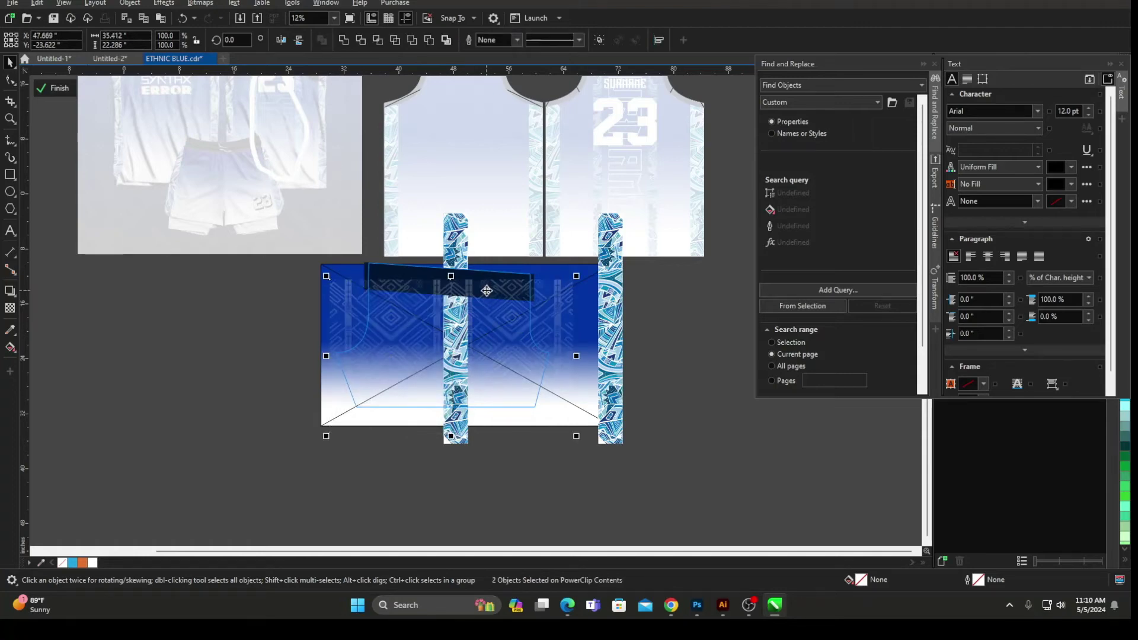
right_click(486, 291)
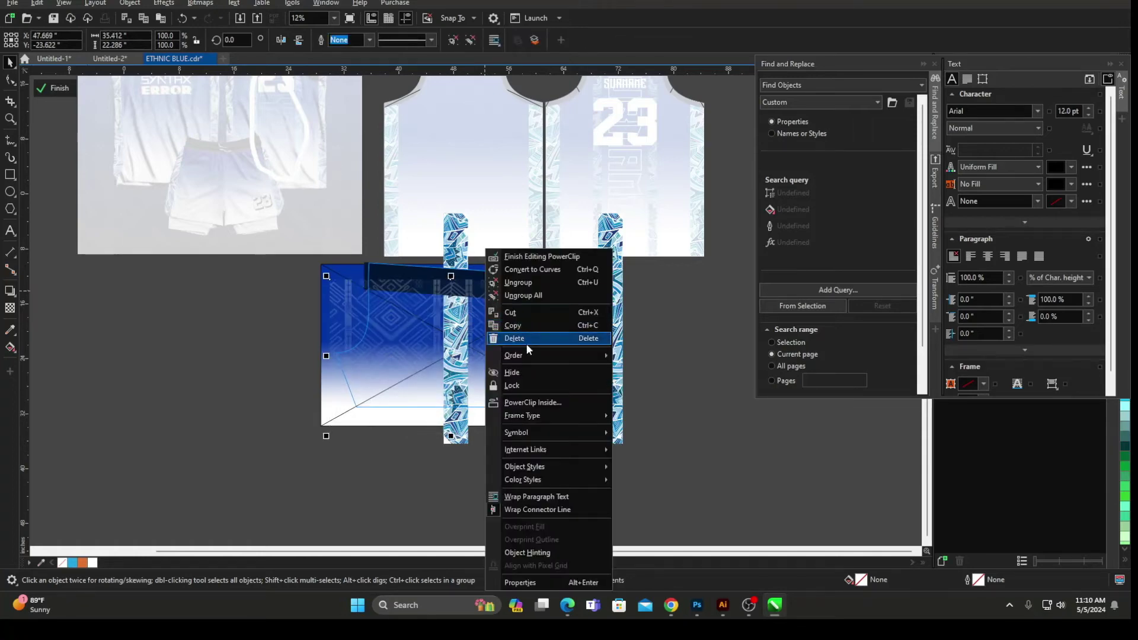
left_click(540, 403)
left_click(532, 270)
left_click(637, 322)
Step: Ungroup the two ethnic strips, delete the one outside the shorts, and finish editing the shorts PowerClip
left_click(604, 316)
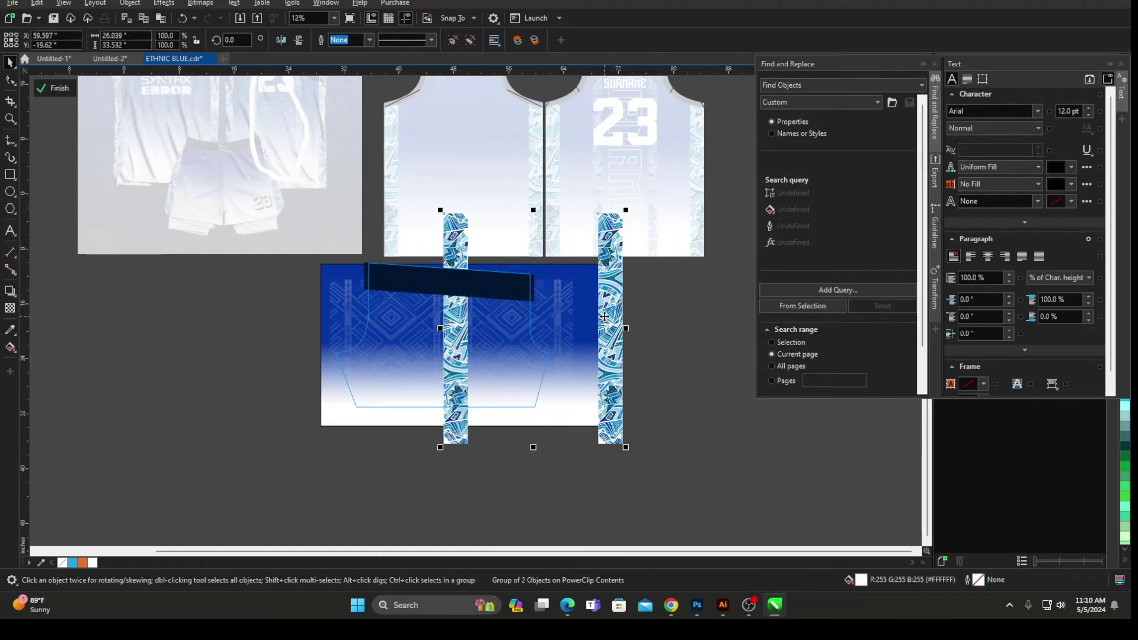
right_click(604, 317)
left_click(627, 283)
left_click(613, 317)
key("Delete")
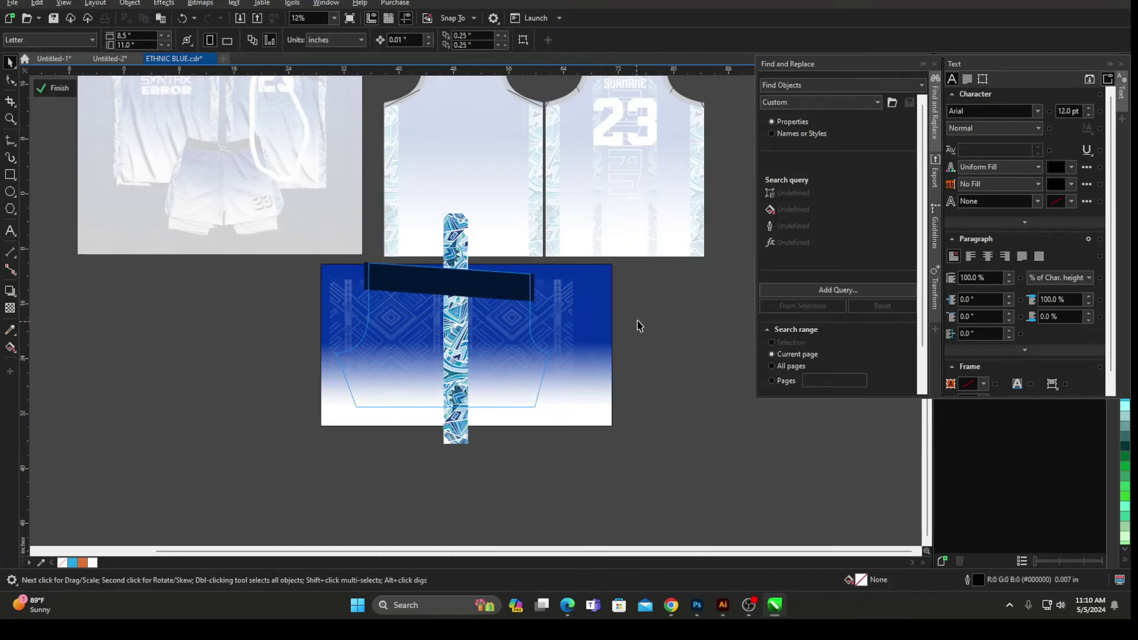
right_click(643, 312)
left_click(662, 321)
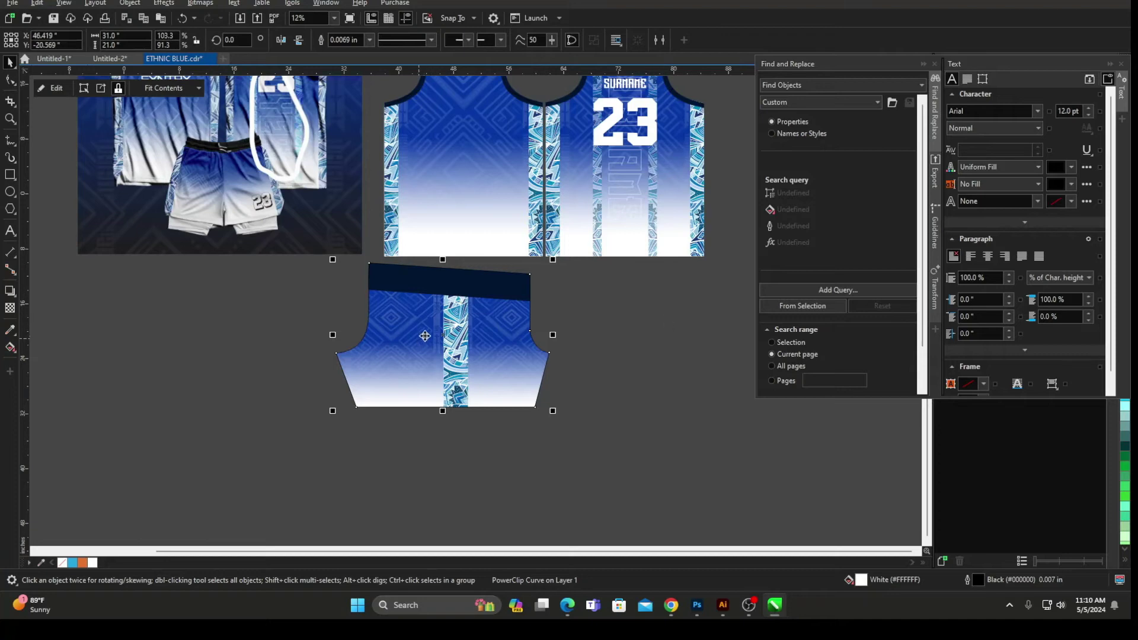
Step: Place a horizontally mirrored copy of the shorts piece beside the original, meeting it at the crotch point
scroll(428, 335, "up", 2)
scroll(425, 329, "down", 2)
left_click(436, 332)
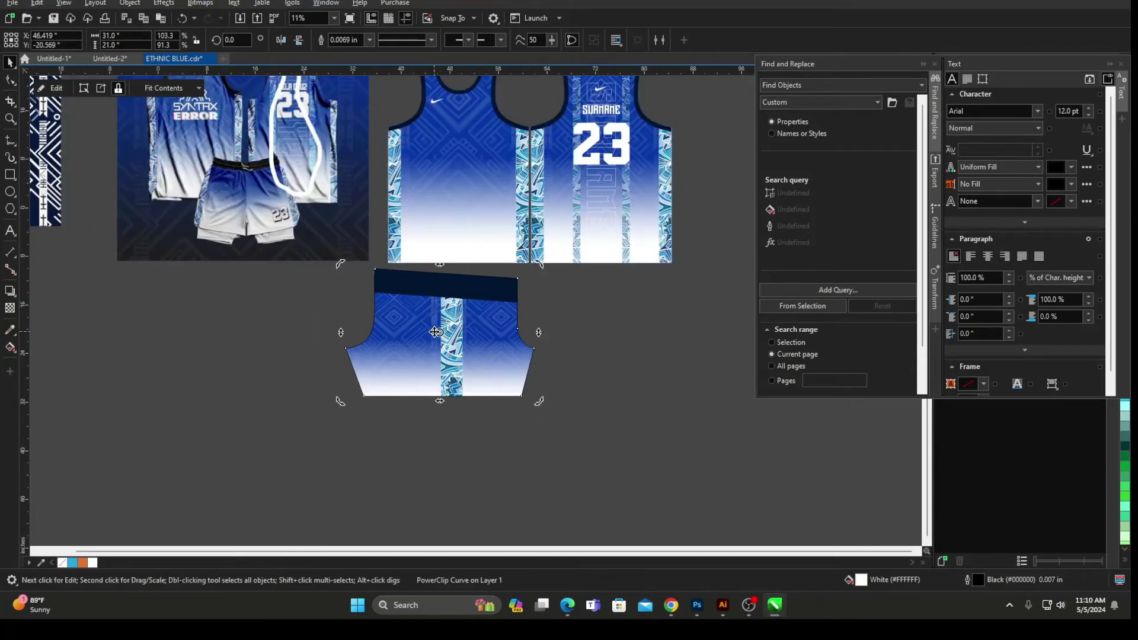
left_click(281, 39)
left_click_drag(413, 338, 602, 337)
right_click(602, 338)
scroll(569, 343, "up", 3)
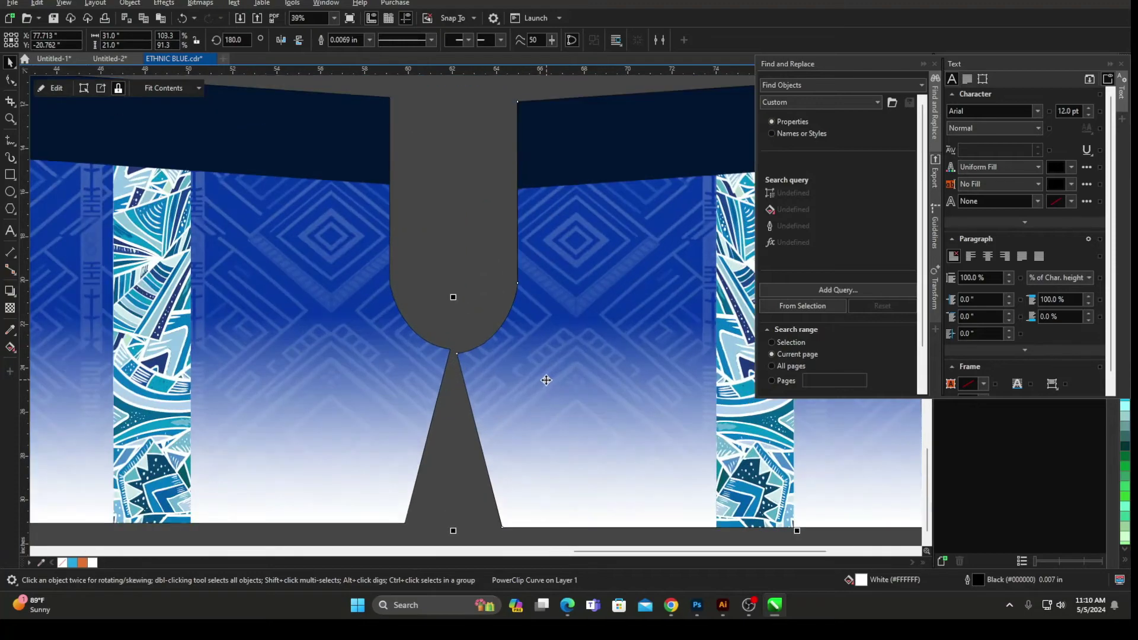
left_click_drag(545, 382, 542, 378)
scroll(609, 369, "down", 5)
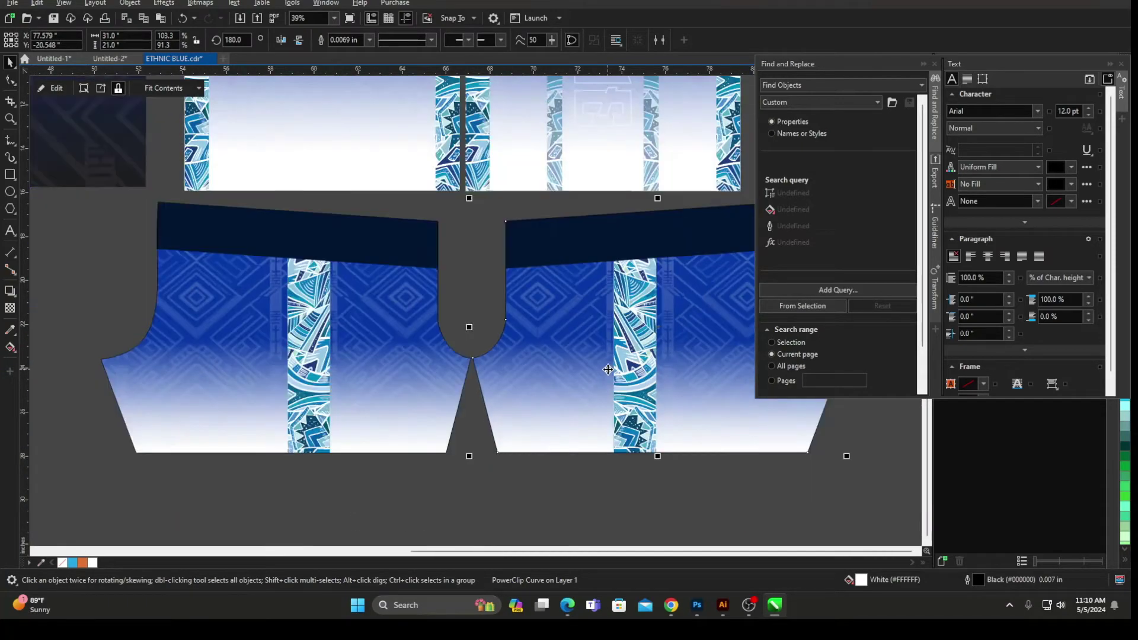
left_click_drag(705, 450, 327, 293)
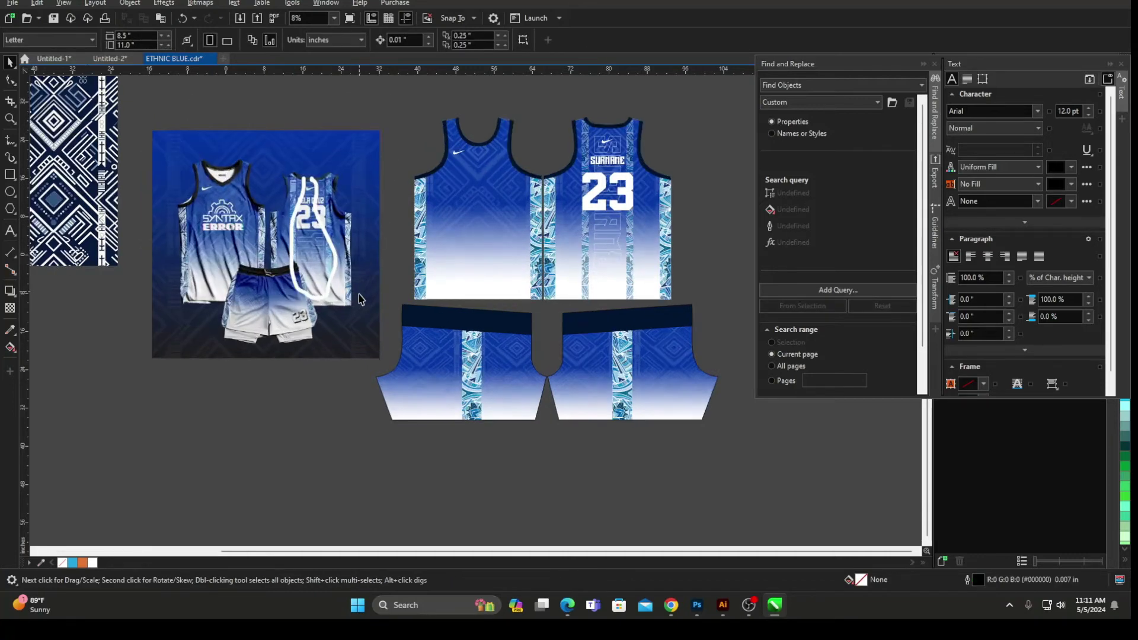
Step: Stretch the nested geometric pattern in the original shorts piece to about 25.5 inches high and close both PowerClips
scroll(358, 299, "up", 2)
scroll(341, 272, "down", 1)
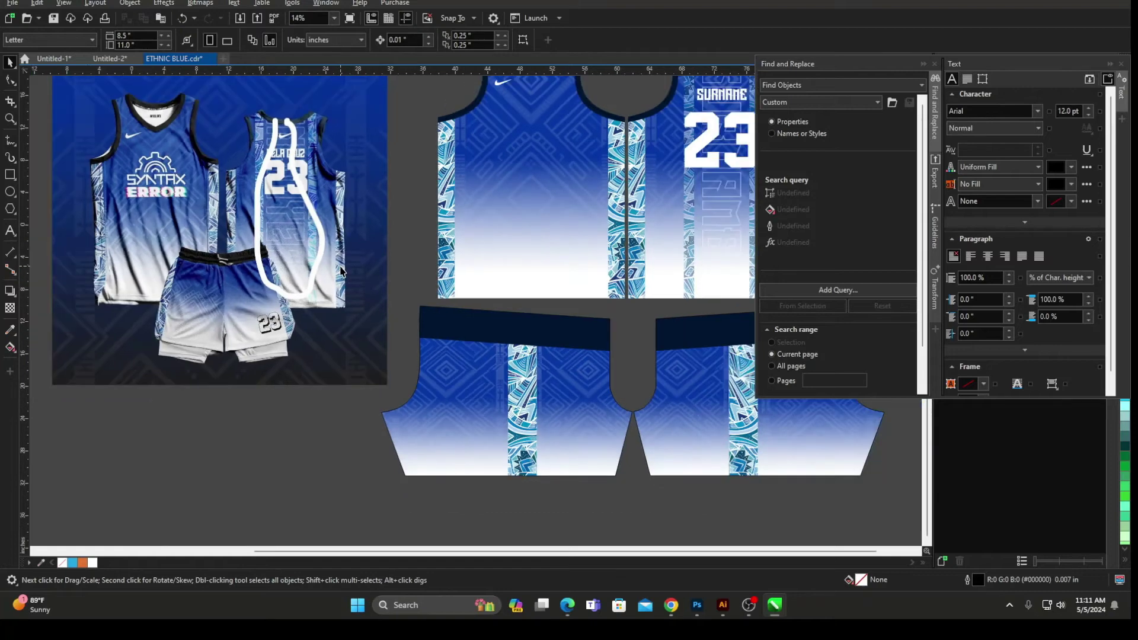
right_click(589, 411)
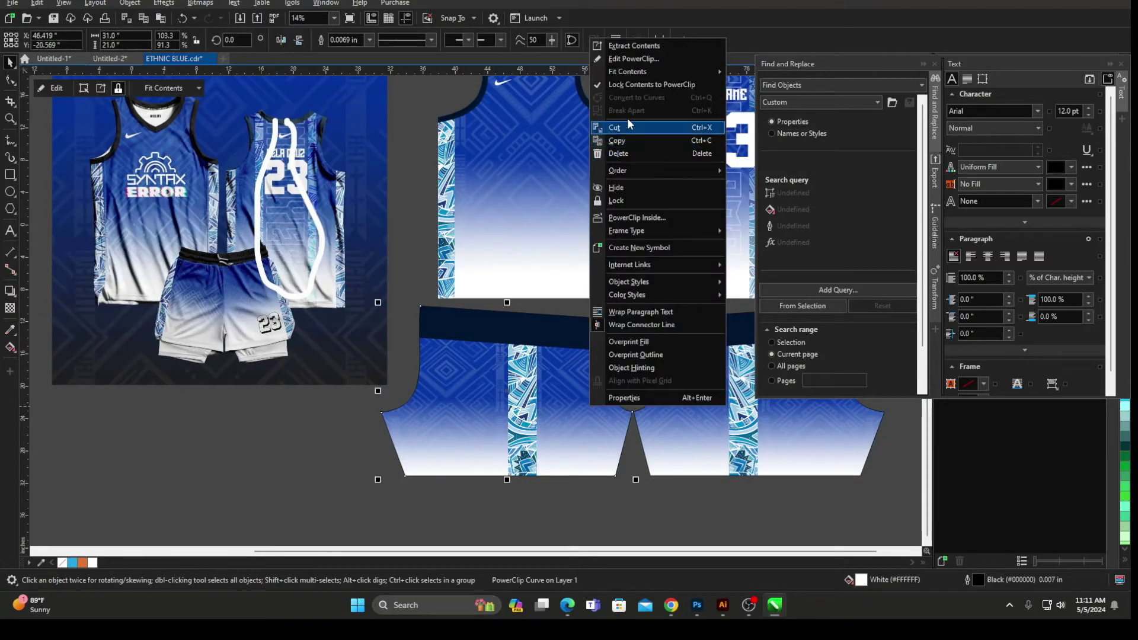
left_click(623, 56)
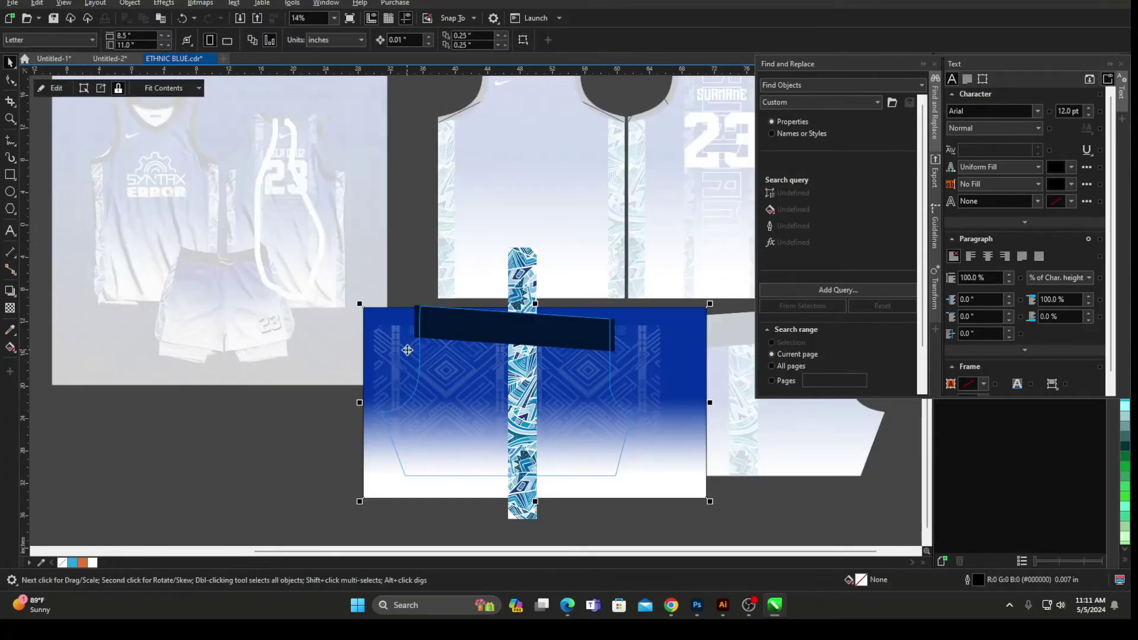
right_click(409, 354)
left_click(447, 228)
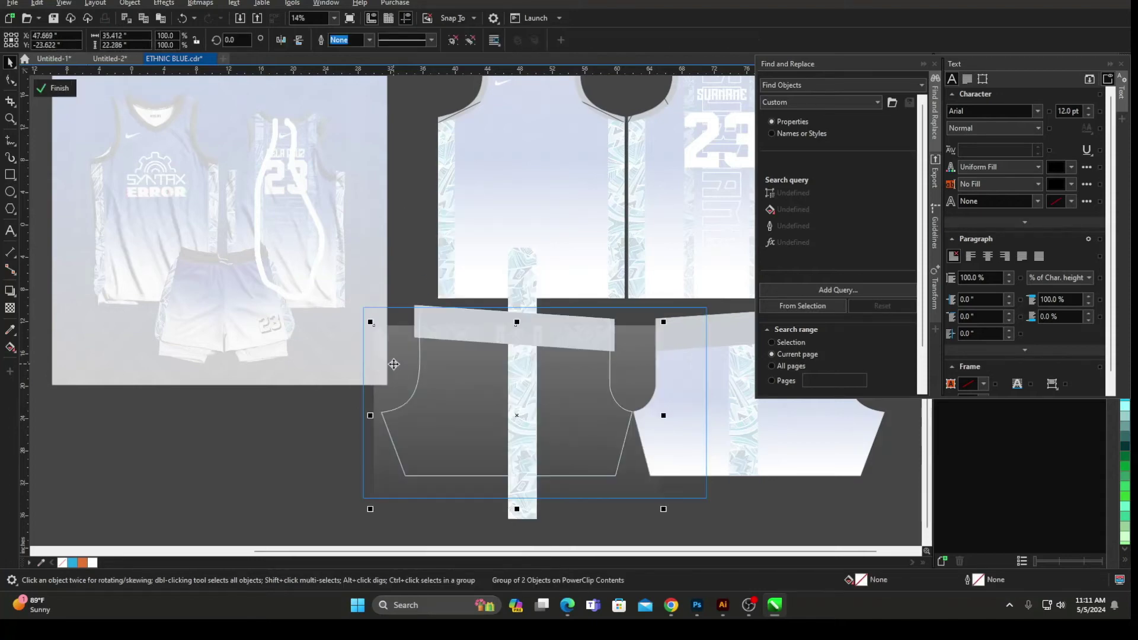
left_click_drag(516, 322, 517, 308)
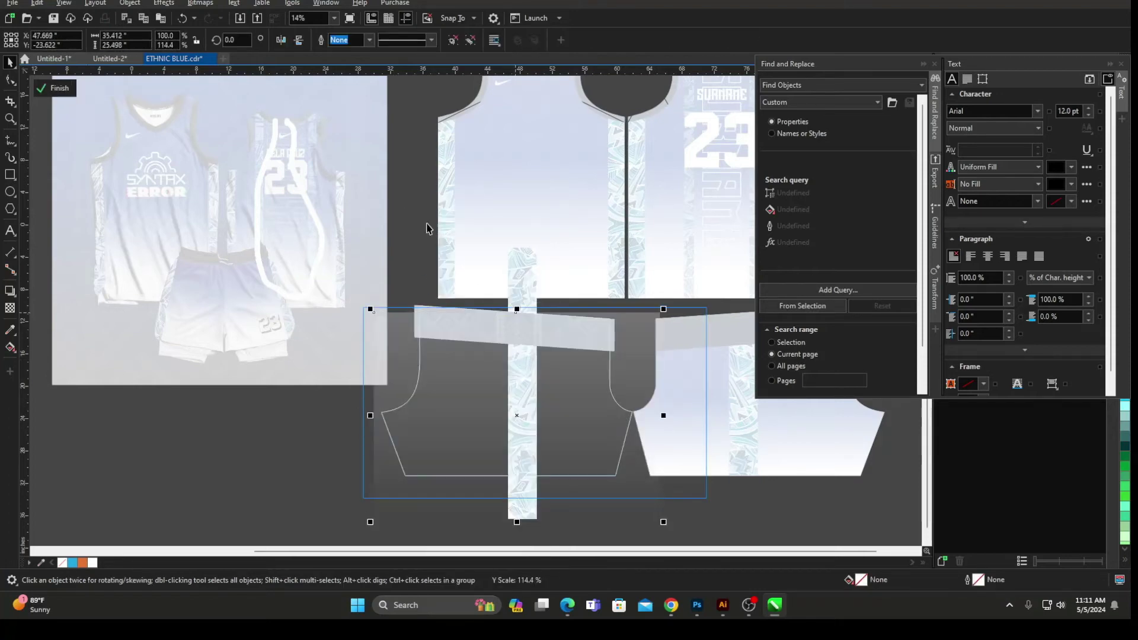
right_click(407, 195)
left_click(428, 208)
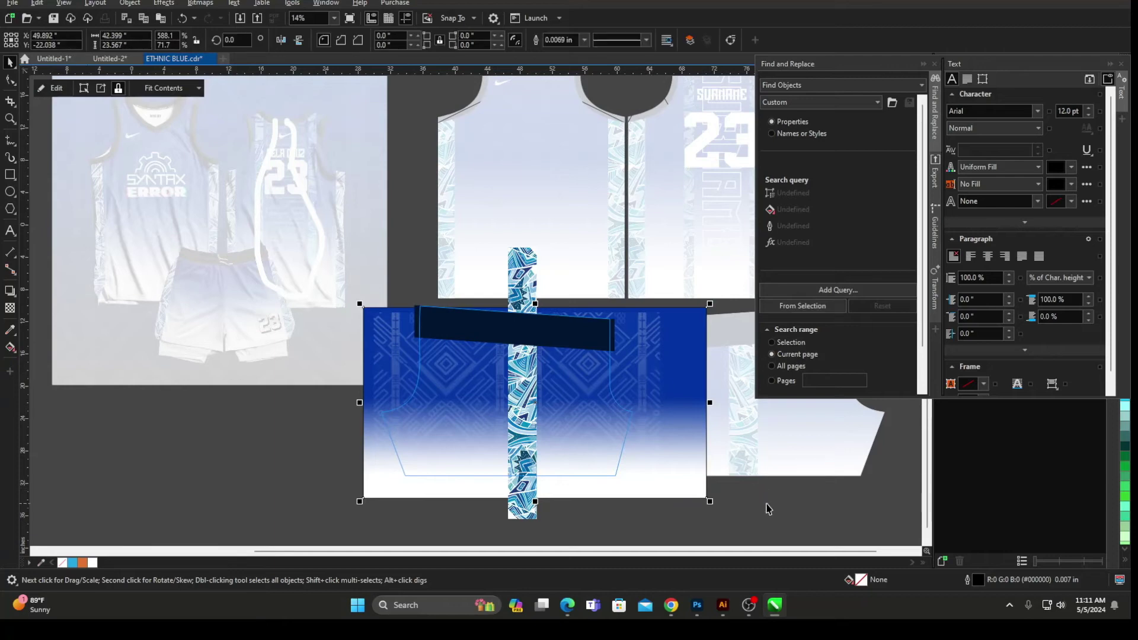
right_click(768, 501)
left_click(823, 357)
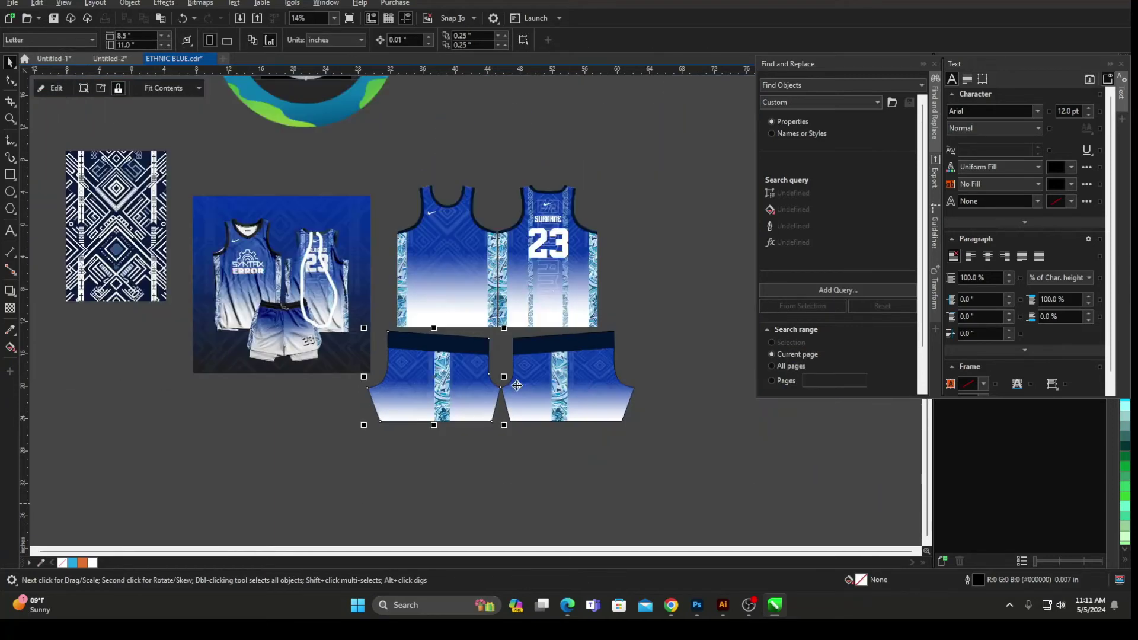
Step: Replace the second shorts piece with a horizontally mirrored copy of the updated one
left_click(475, 387)
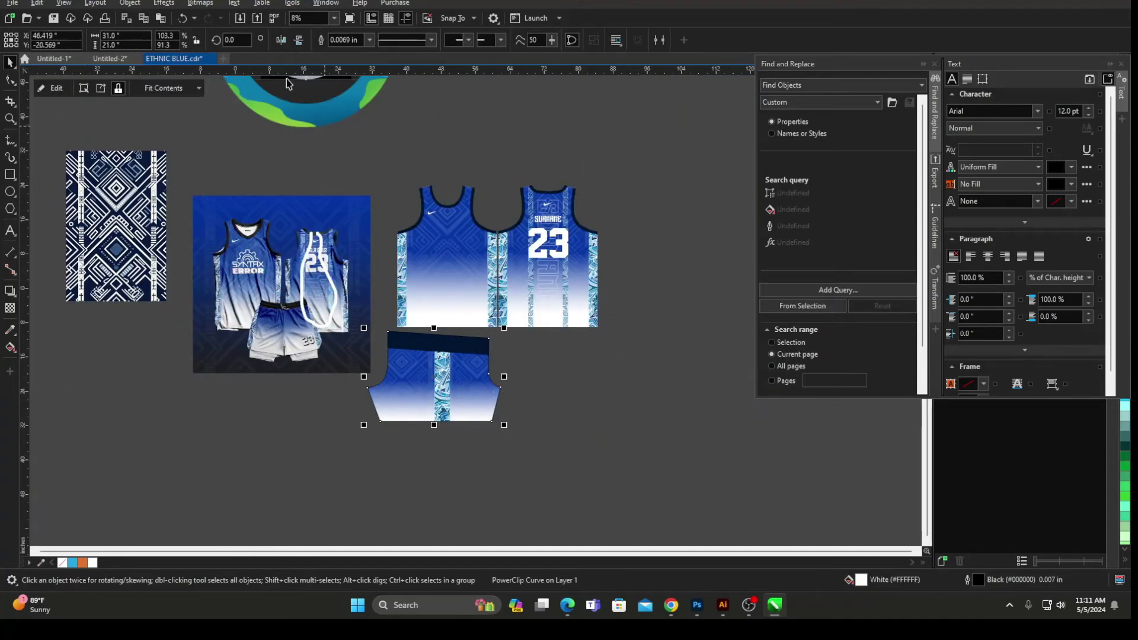
left_click(277, 43)
left_click_drag(451, 384, 623, 360)
scroll(453, 438, "up", 3)
left_click(289, 452)
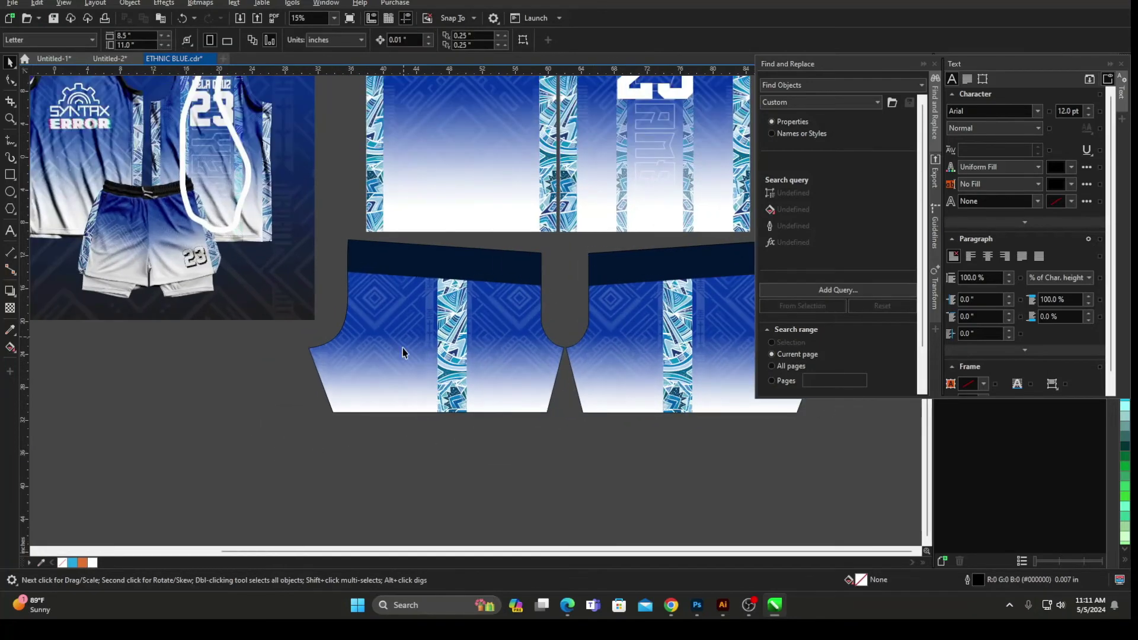
Step: Choose the white SYNTAX ERROR logo file vsdvdsvsdv from the Downloads folder for import
scroll(402, 353, "down", 2)
scroll(451, 279, "down", 1)
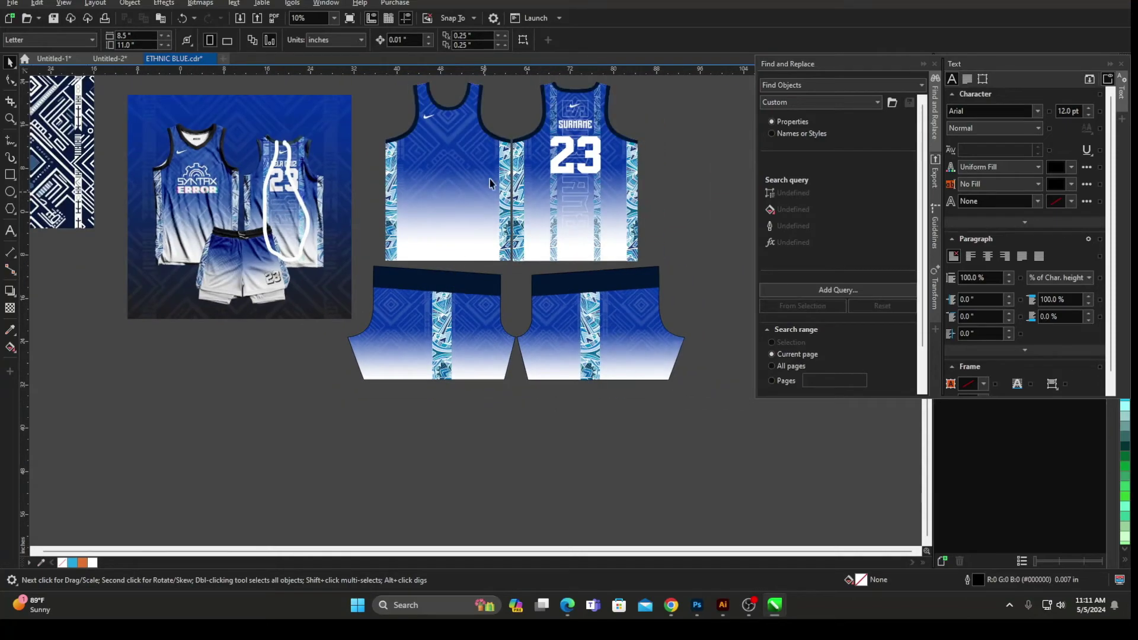
scroll(483, 145, "down", 1)
right_click(386, 113)
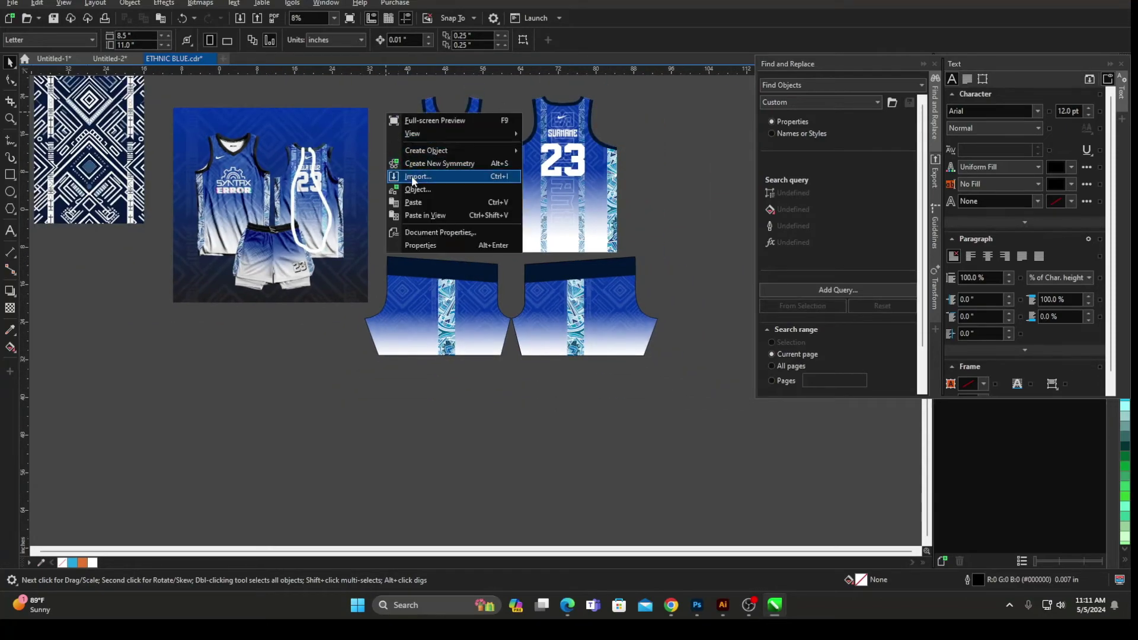
left_click(412, 176)
scroll(633, 347, "down", 6)
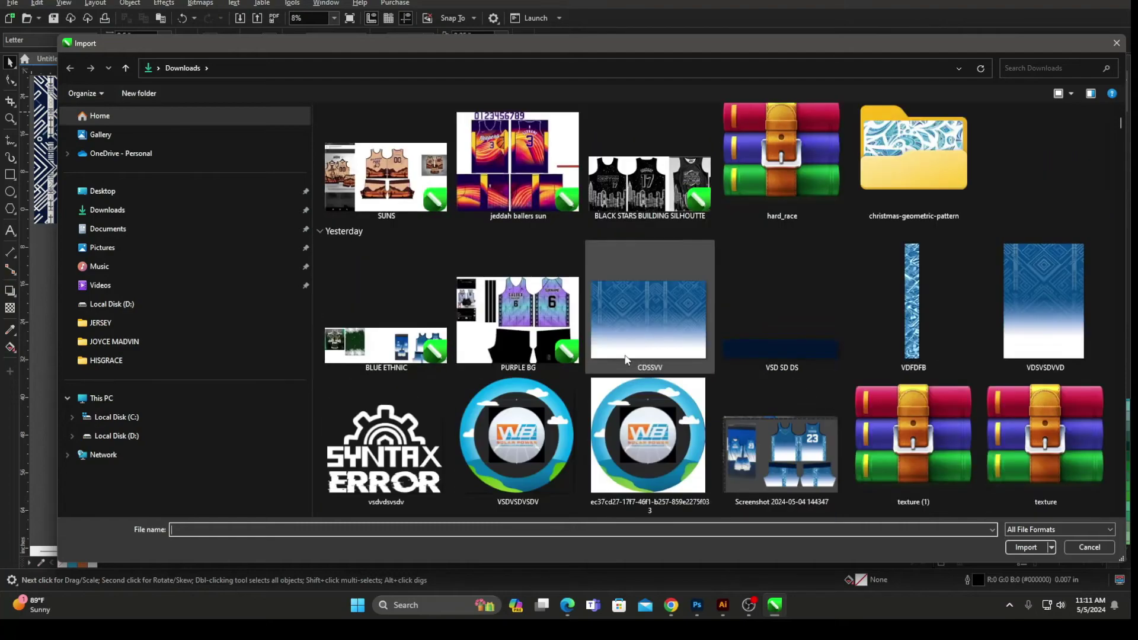
scroll(634, 352, "down", 10)
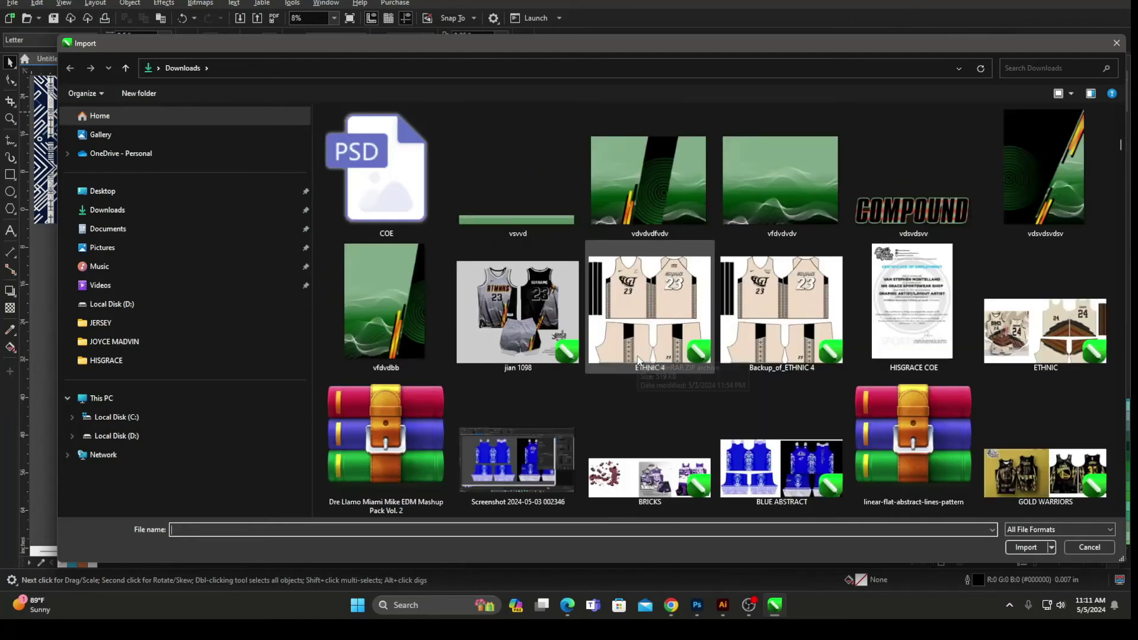
scroll(637, 357, "down", 3)
scroll(637, 357, "down", 5)
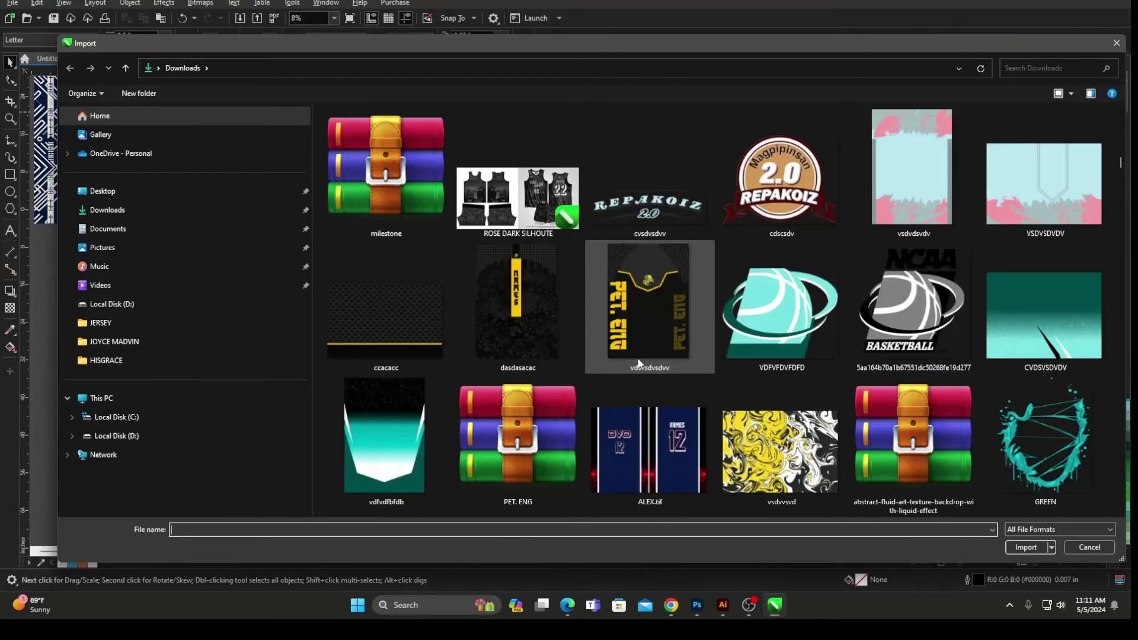
scroll(638, 357, "up", 3)
scroll(638, 357, "up", 10)
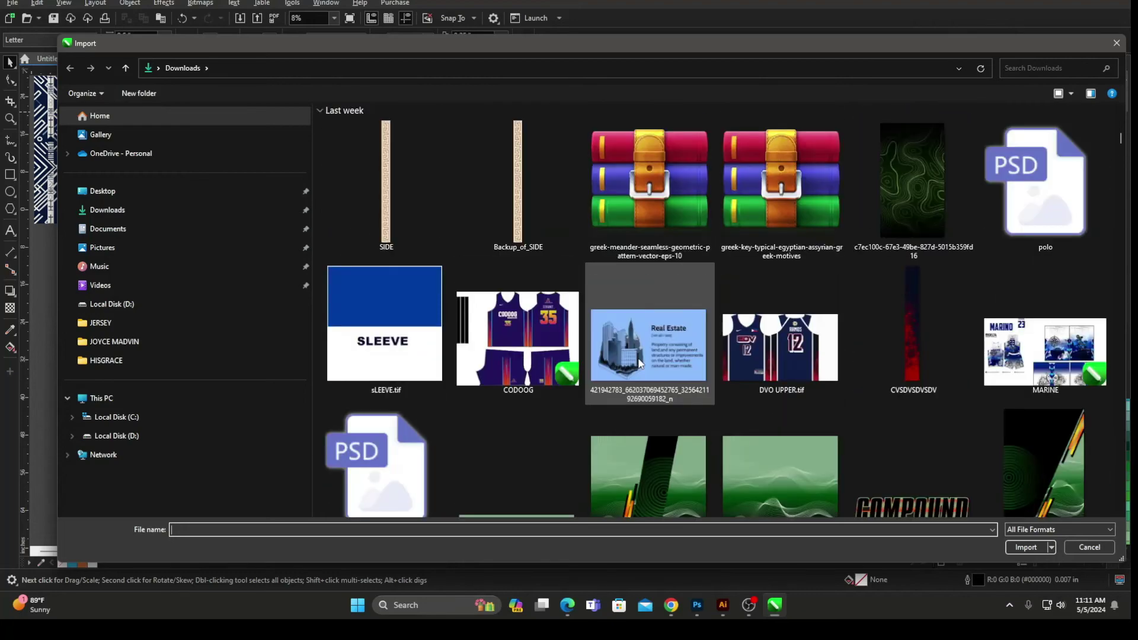
scroll(639, 362, "up", 5)
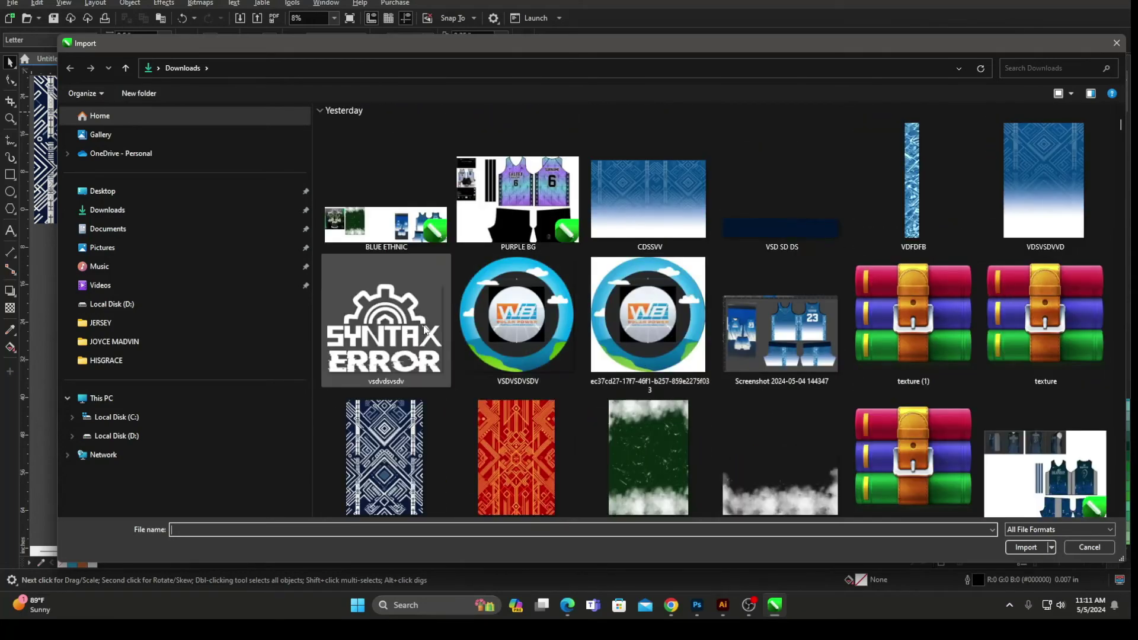
left_click(385, 328)
left_click(1025, 547)
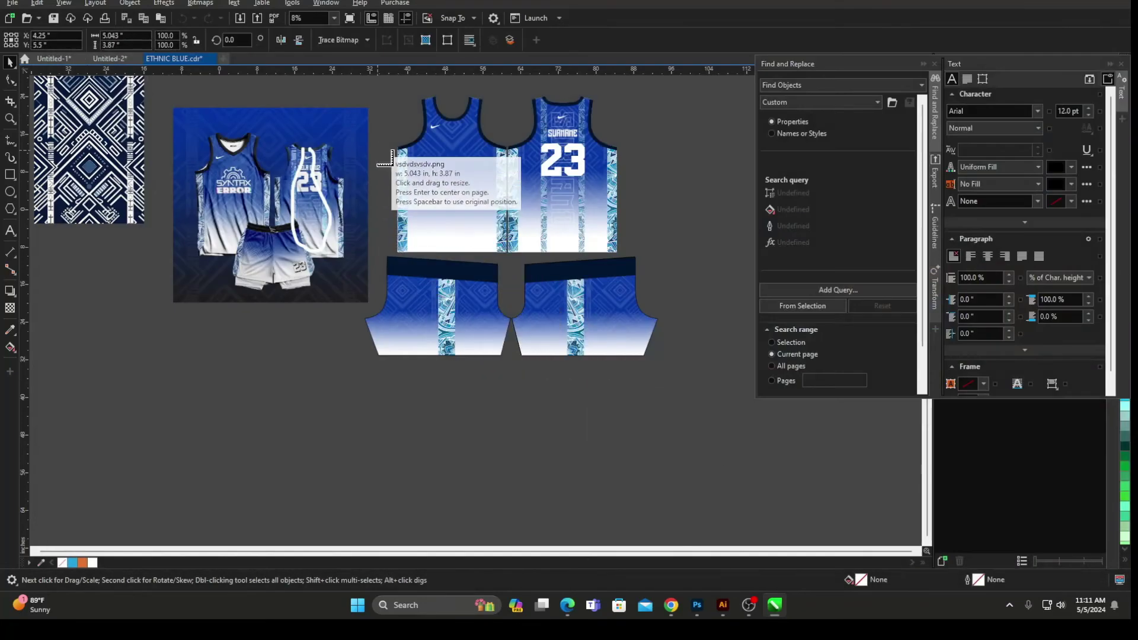
Step: Place the SYNTAX ERROR logo centred on the front jersey's chest, scaled to about 9.6 by 7.4 inches
left_click(374, 147)
left_click_drag(406, 172, 467, 182)
scroll(460, 182, "up", 2)
scroll(449, 120, "up", 1)
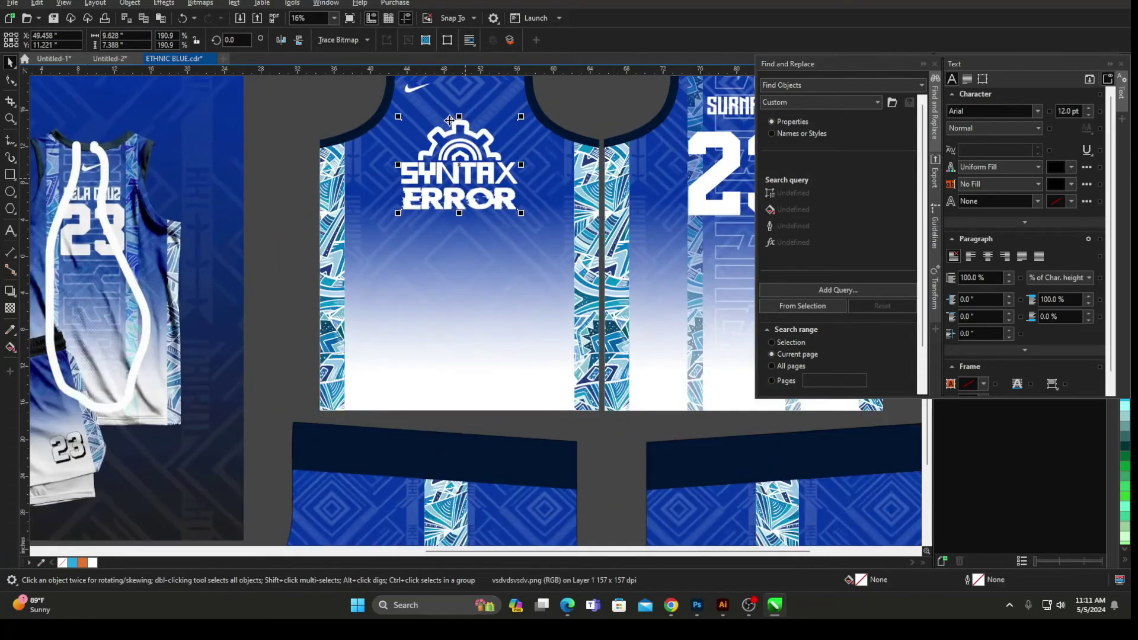
scroll(450, 120, "up", 8)
scroll(435, 205, "down", 2)
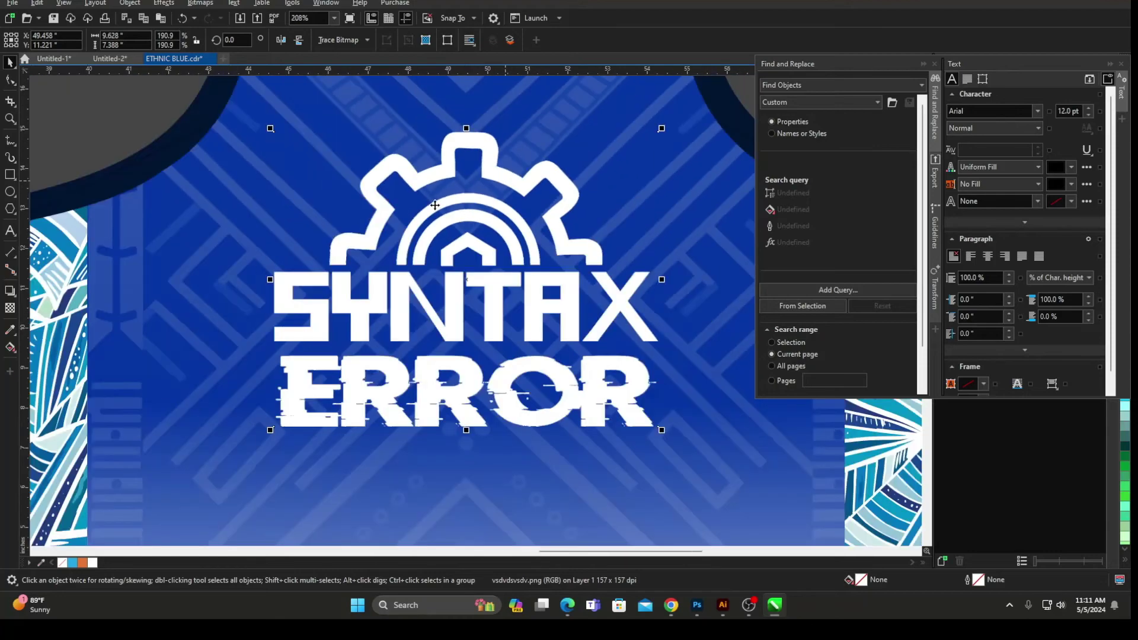
scroll(435, 206, "down", 6)
left_click(585, 151)
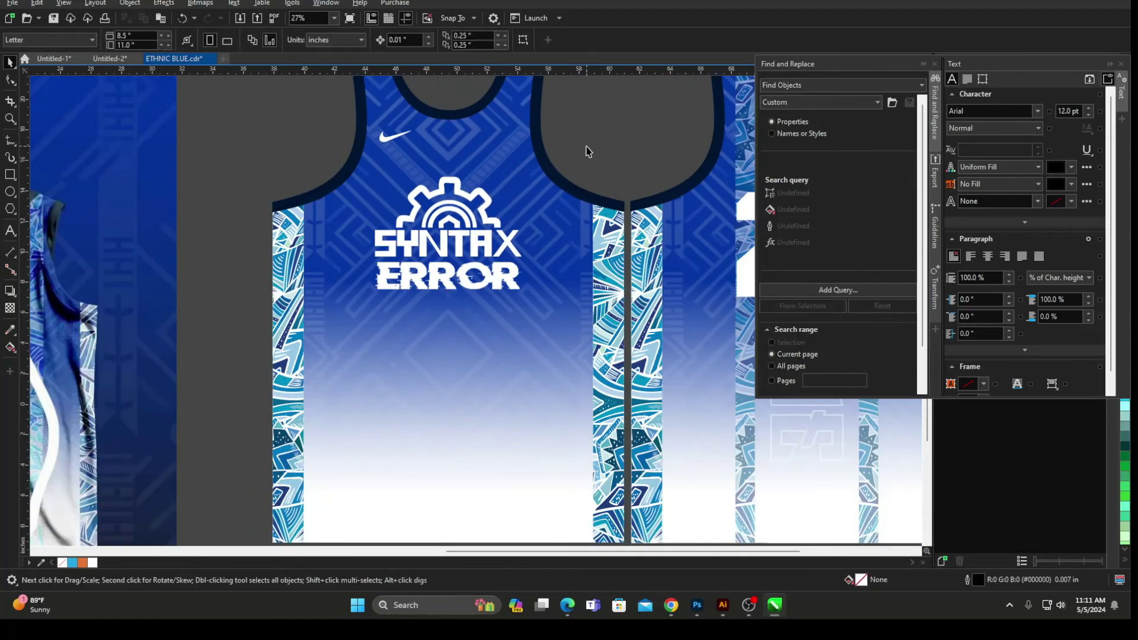
Step: Move the mockup image slightly farther away from the uniform pieces
scroll(586, 152, "down", 3)
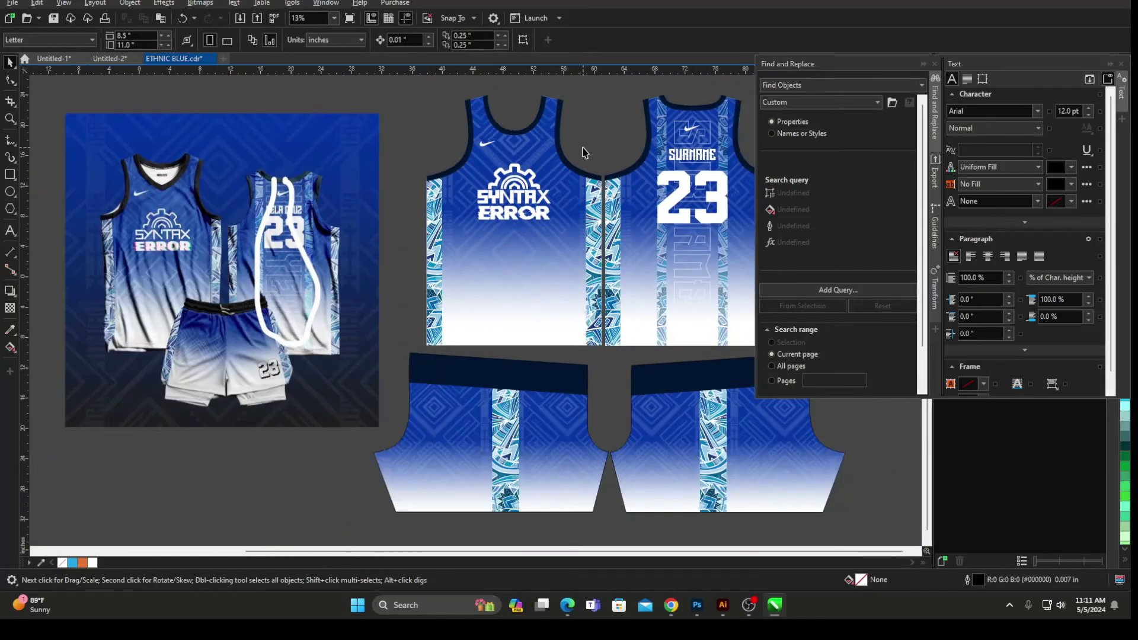
scroll(622, 166, "right", 3)
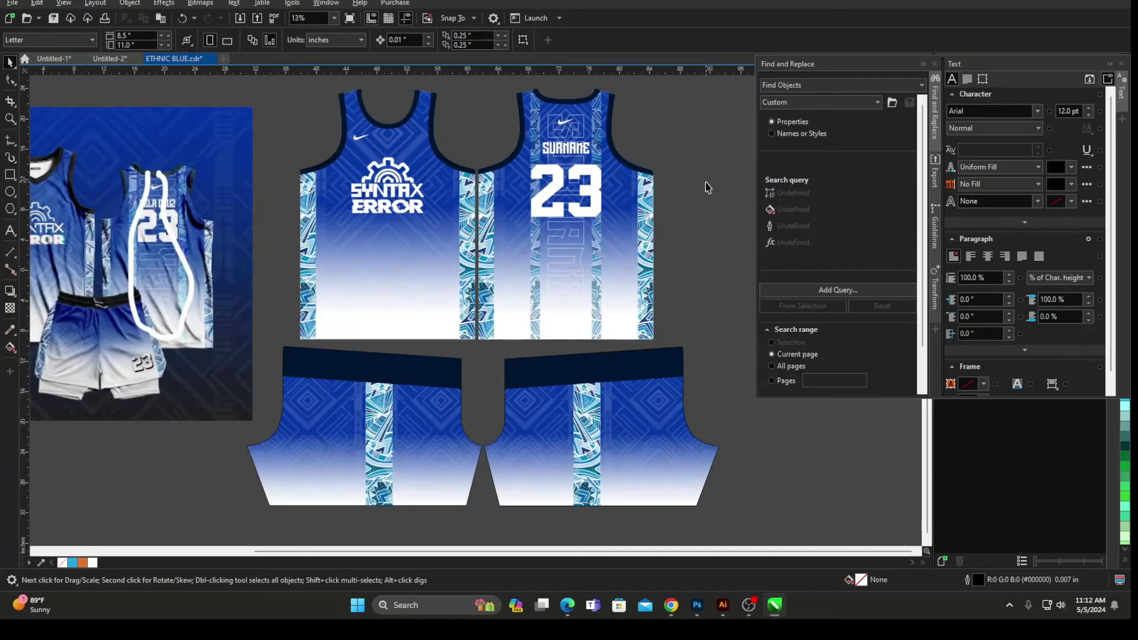
left_click_drag(220, 226, 188, 230)
left_click(254, 155)
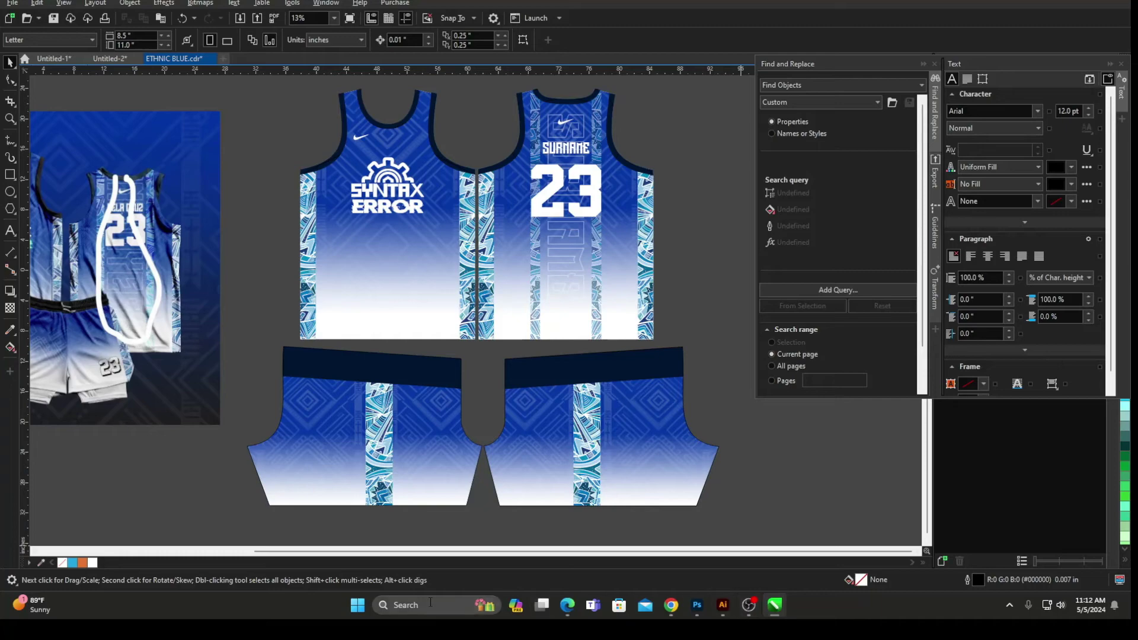
Step: Capture both jersey panels and both shorts pieces as one rectangular screenshot with Snipping Tool
left_click(430, 602)
type("SNIP")
left_click(486, 247)
left_click(409, 109)
left_click_drag(236, 79, 728, 514)
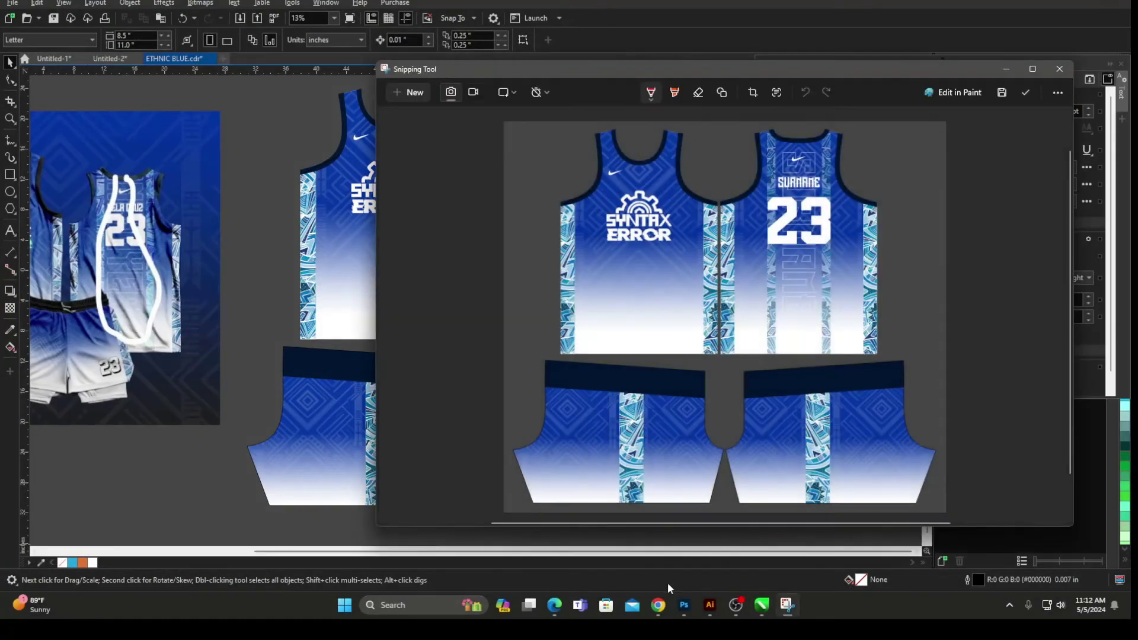
Step: Switch to Facebook in Edge and send the uniform screenshot to the Jian's Designs chat
left_click(657, 604)
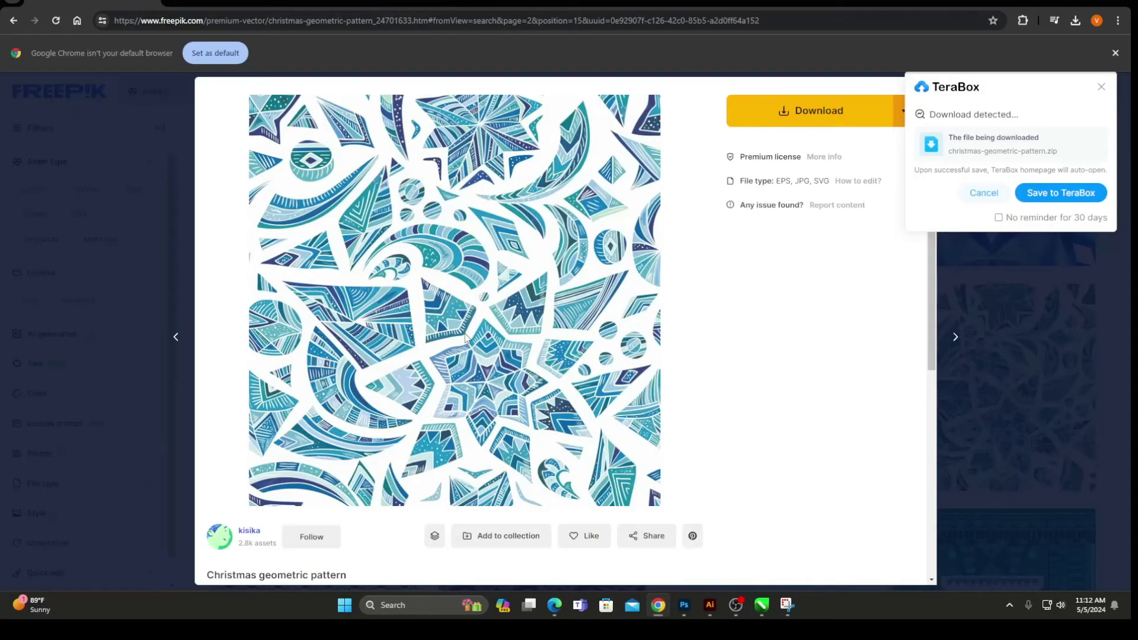
left_click(541, 609)
left_click(554, 608)
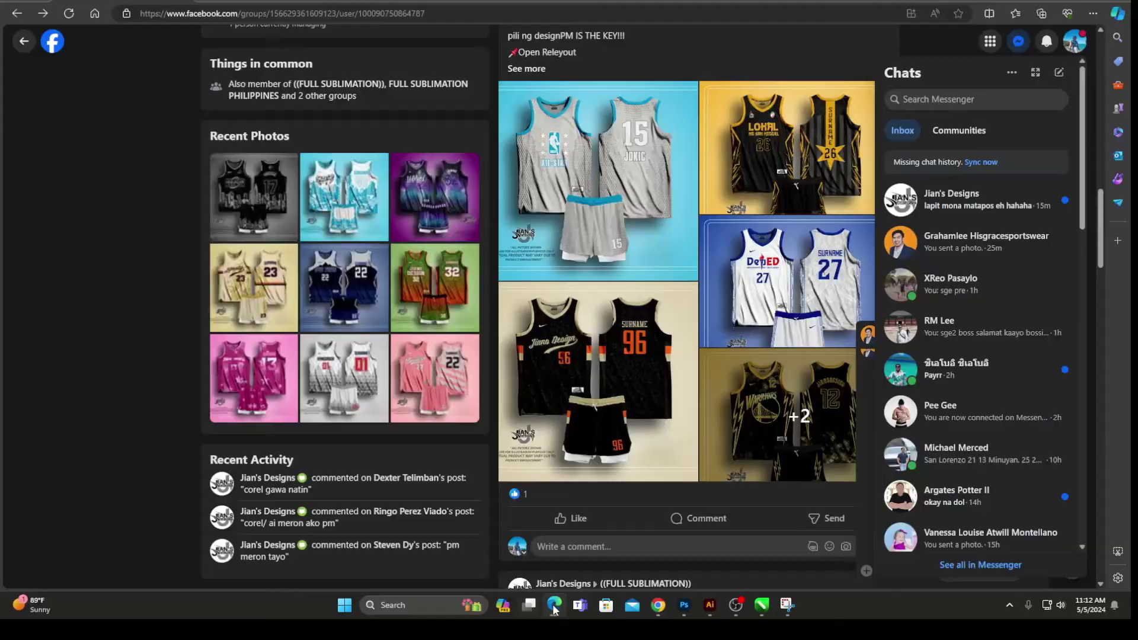
left_click(963, 228)
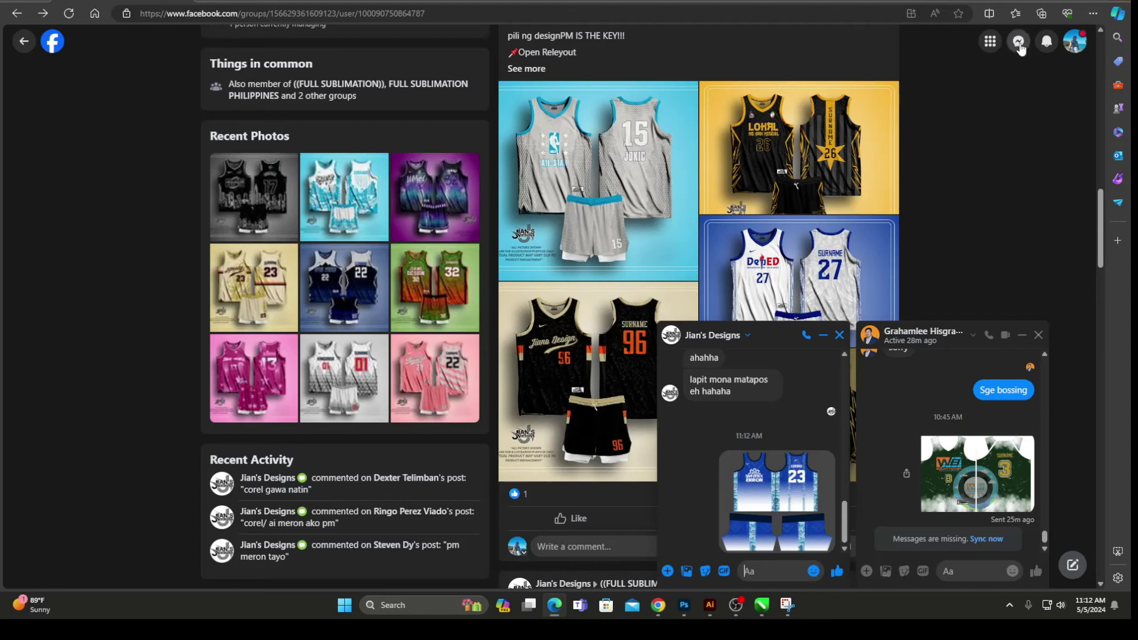
Step: Send the same uniform screenshot to the second contact in the Messenger inbox
left_click(1019, 42)
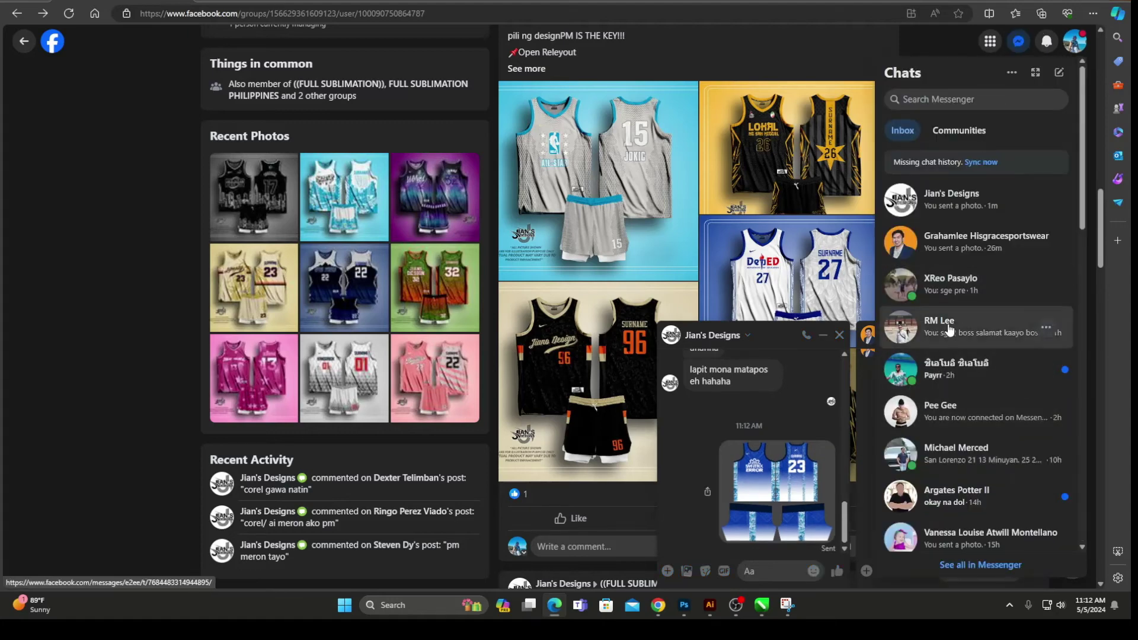
left_click(972, 240)
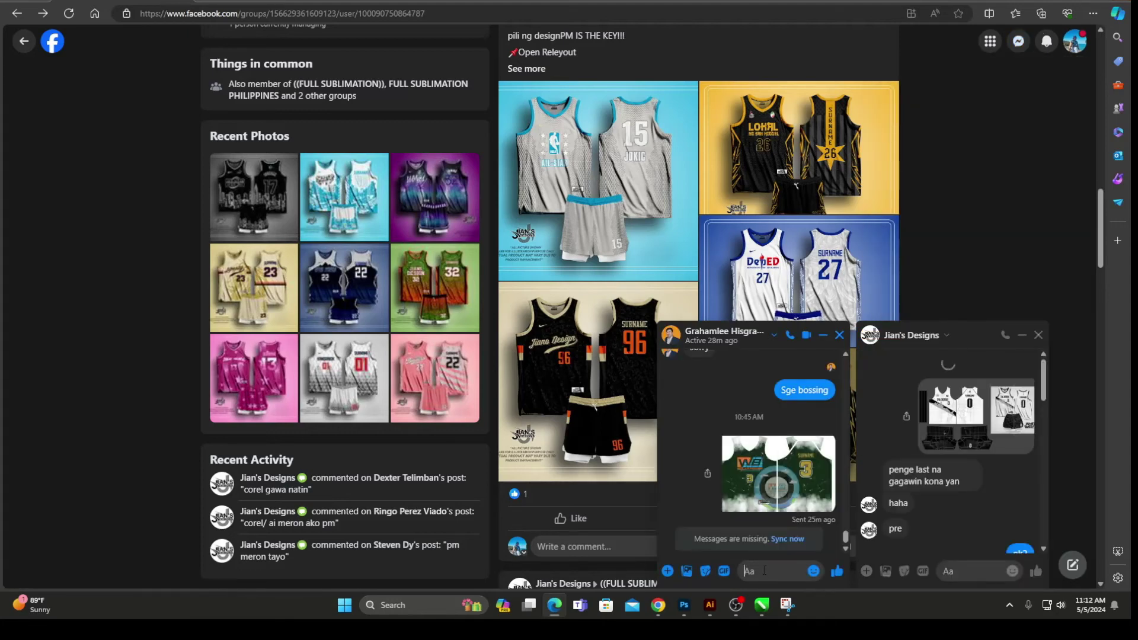
key("ctrl+v")
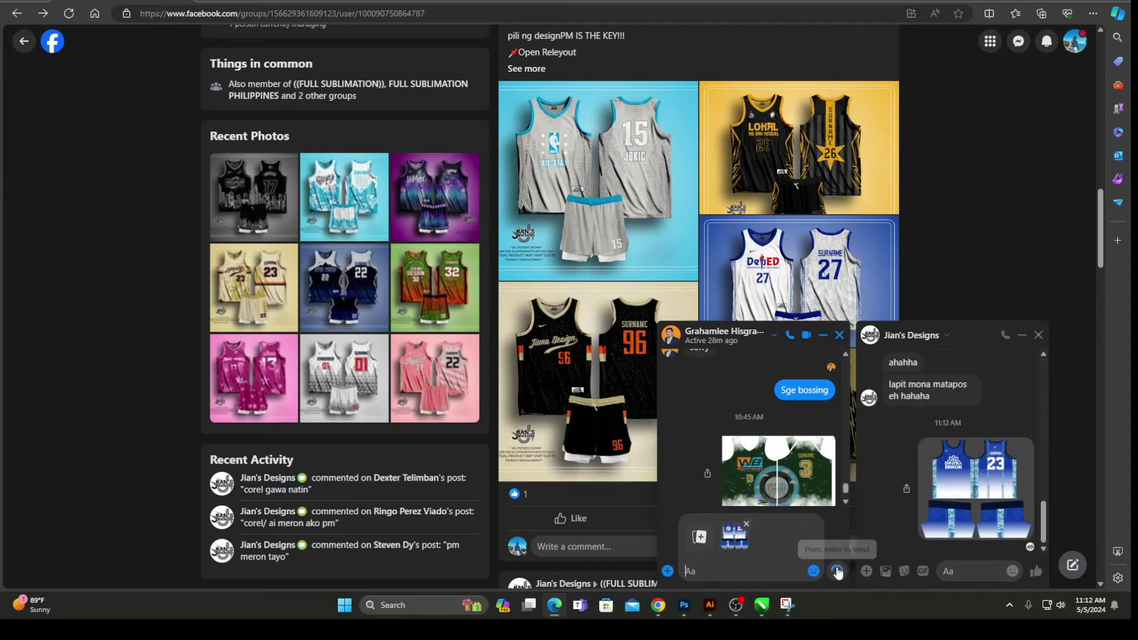
left_click(837, 572)
Step: Reply "HAHAA" in the Jian's Designs chat and check the sent uniform picture at full size
left_click(955, 574)
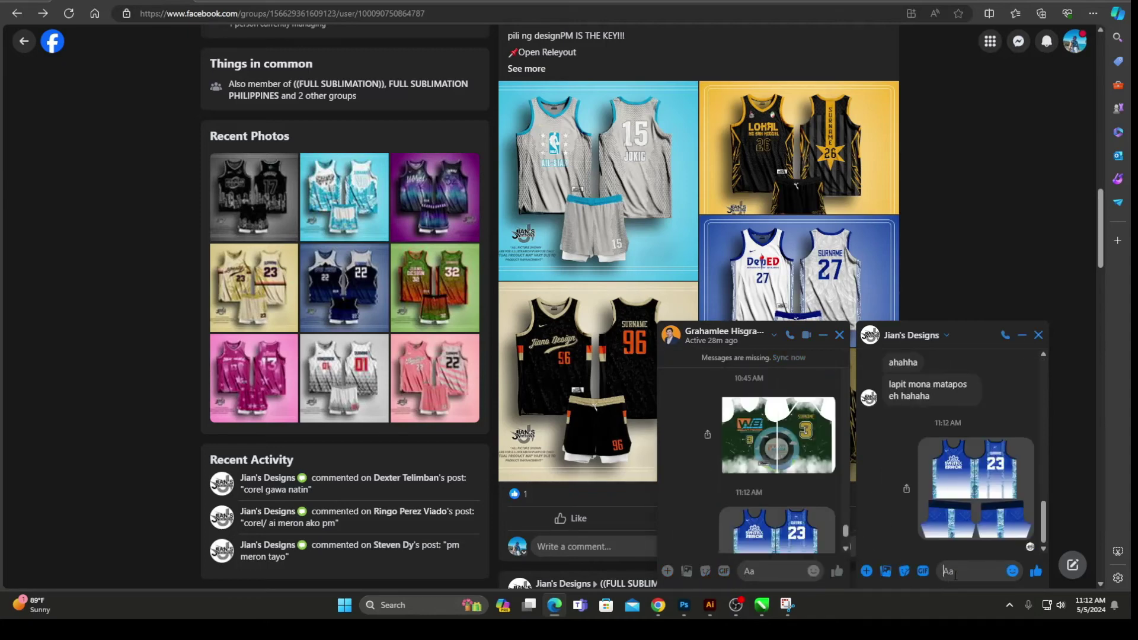
key("Return")
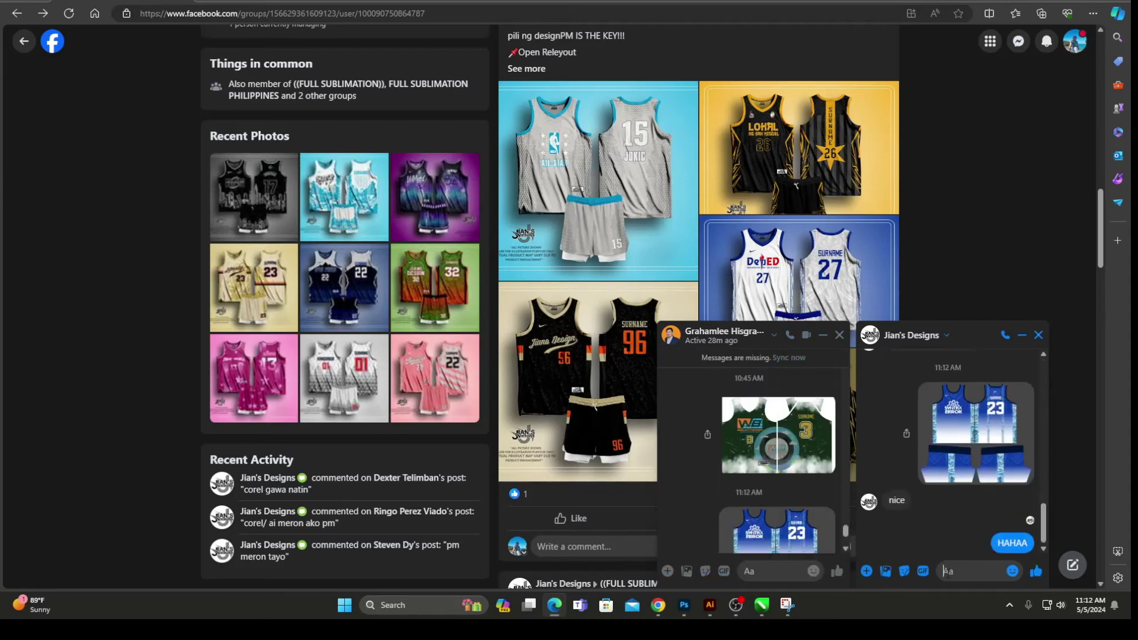
left_click(967, 461)
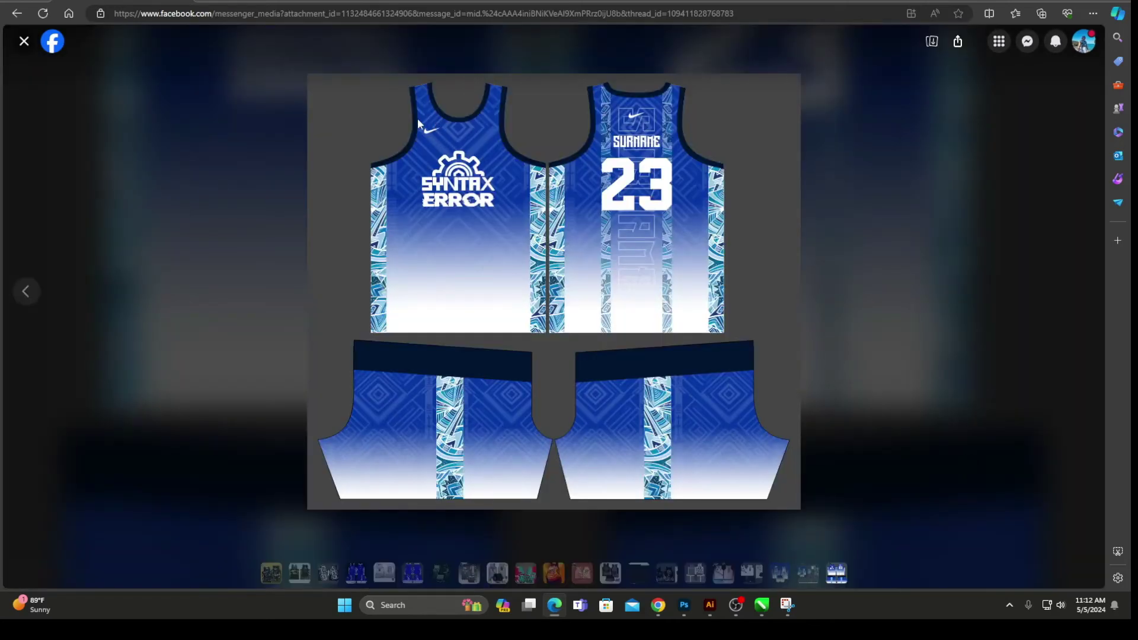
left_click(23, 42)
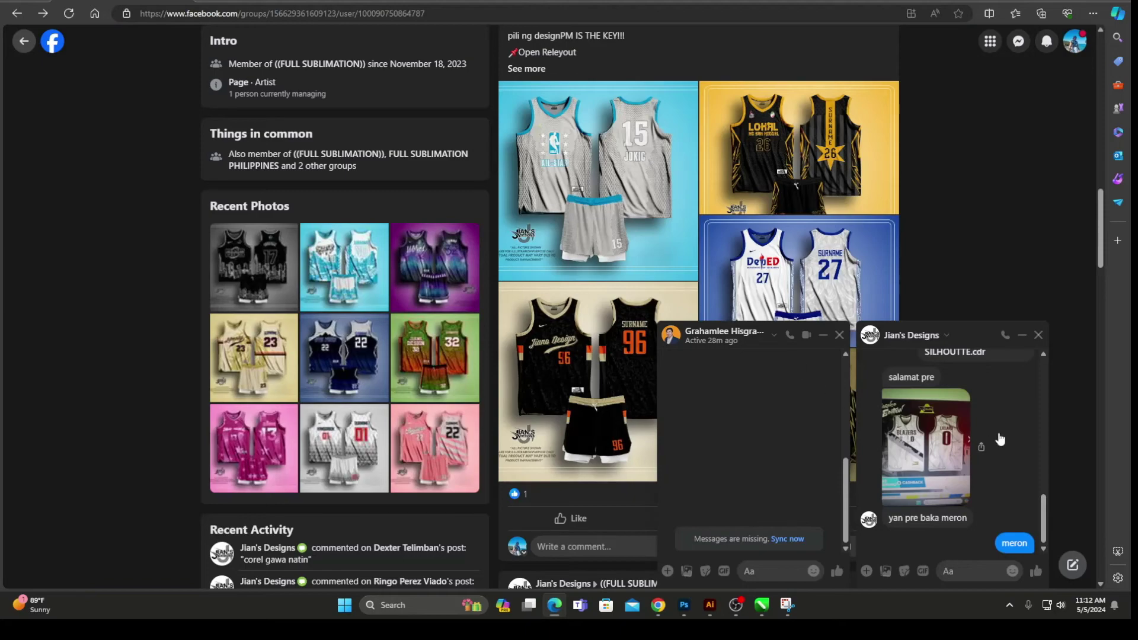
left_click(1038, 335)
Step: Go to the Facebook home feed and browse its recent posts, expanding the billboard post's full text
scroll(788, 468, "down", 1)
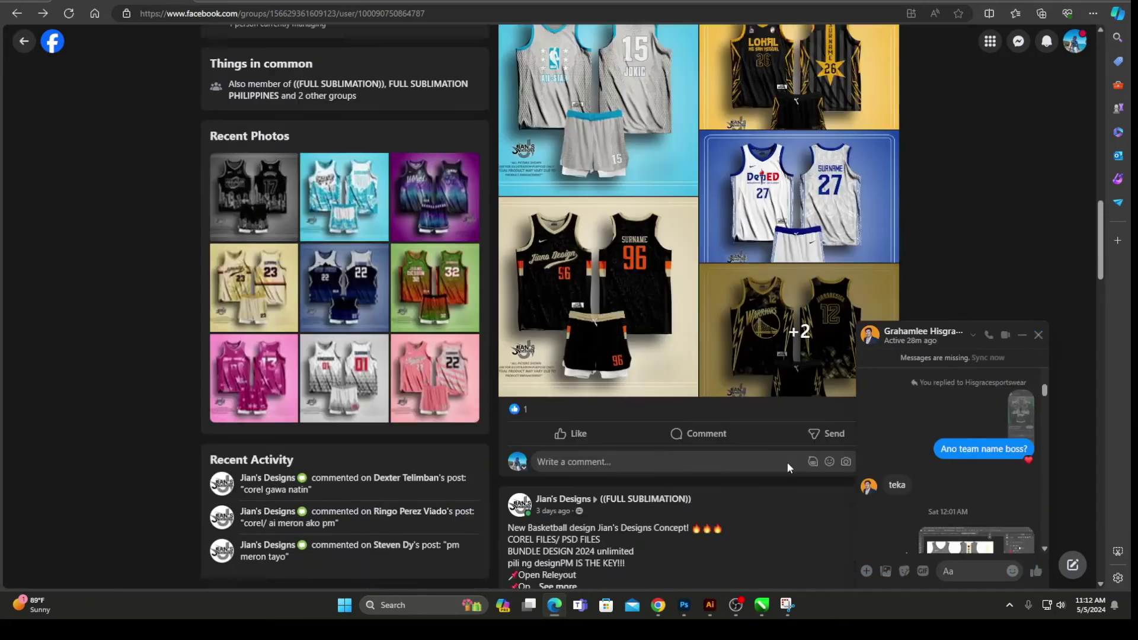
scroll(788, 468, "down", 3)
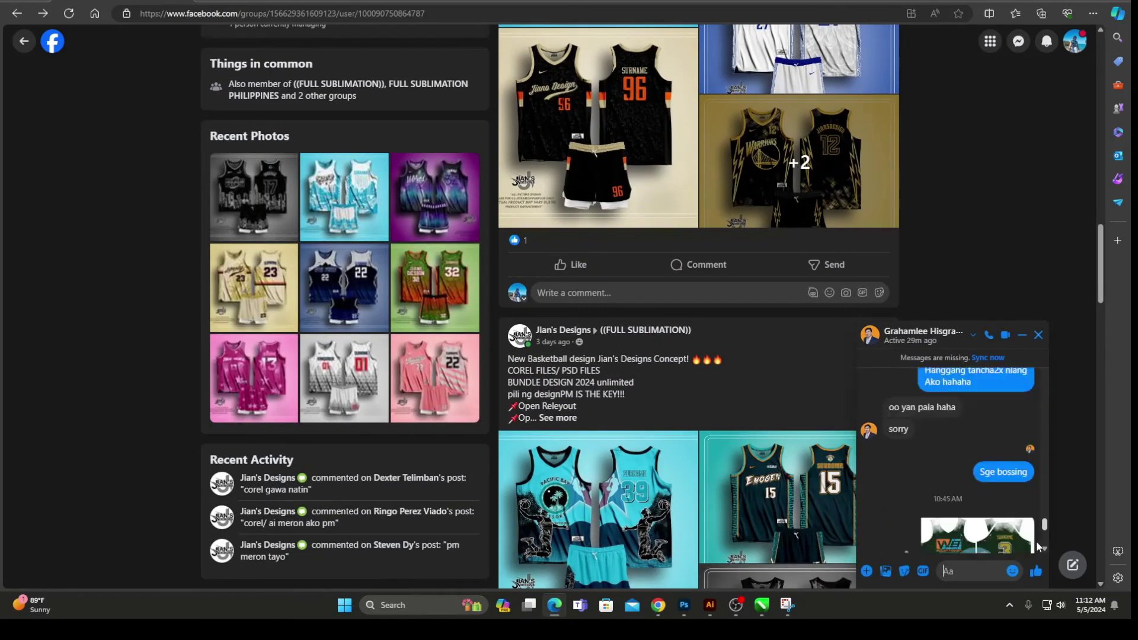
scroll(1037, 547, "down", 4)
left_click(46, 52)
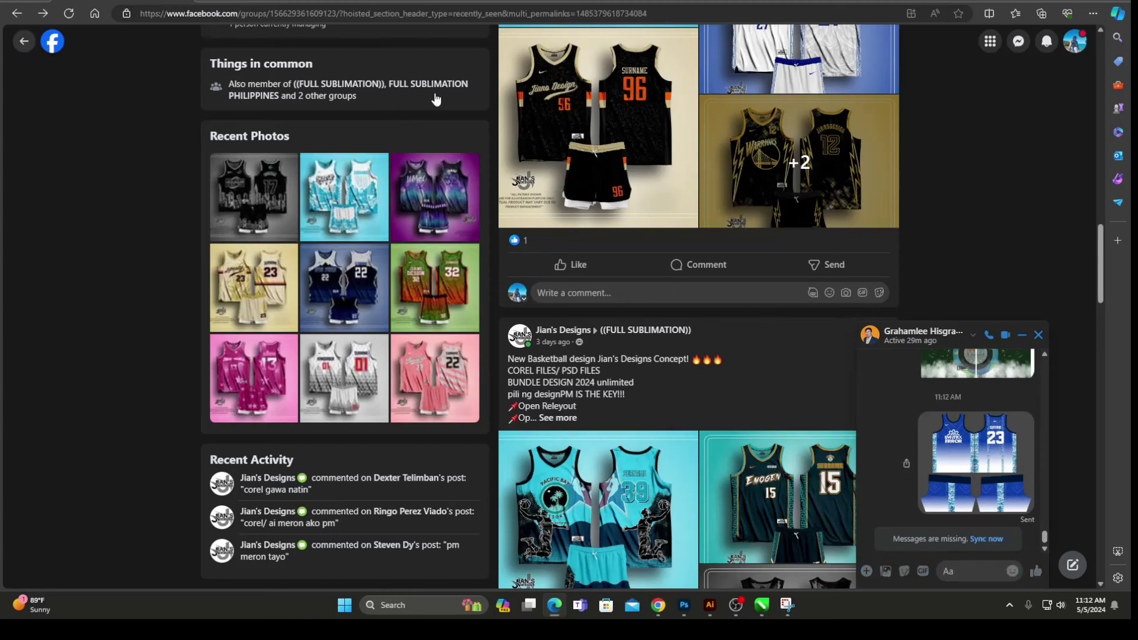
left_click(436, 40)
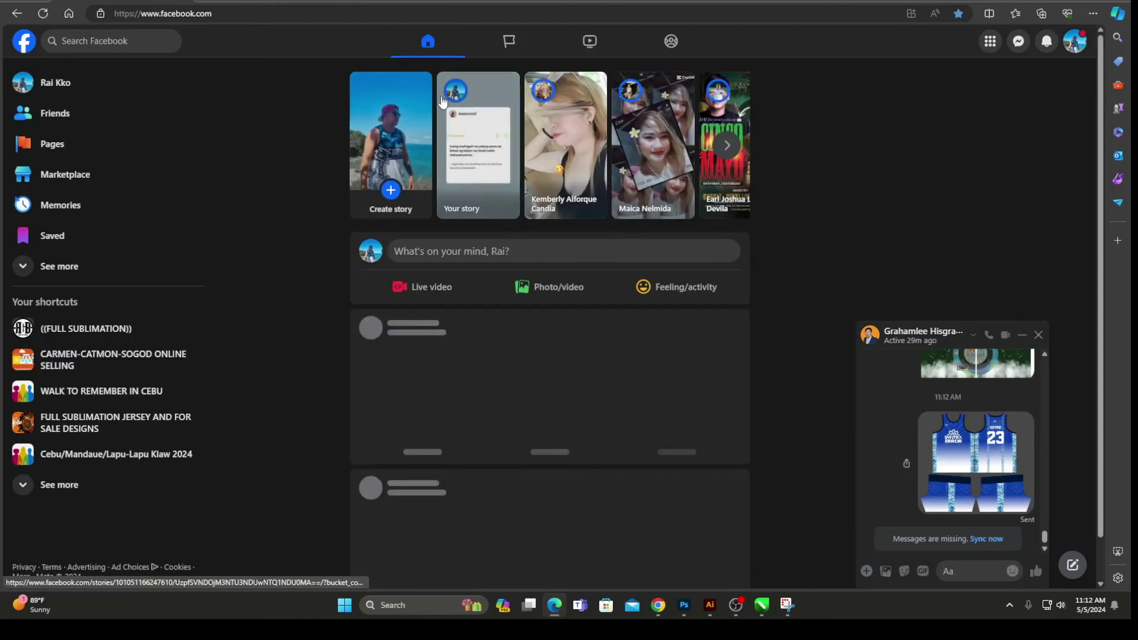
scroll(443, 256, "down", 10)
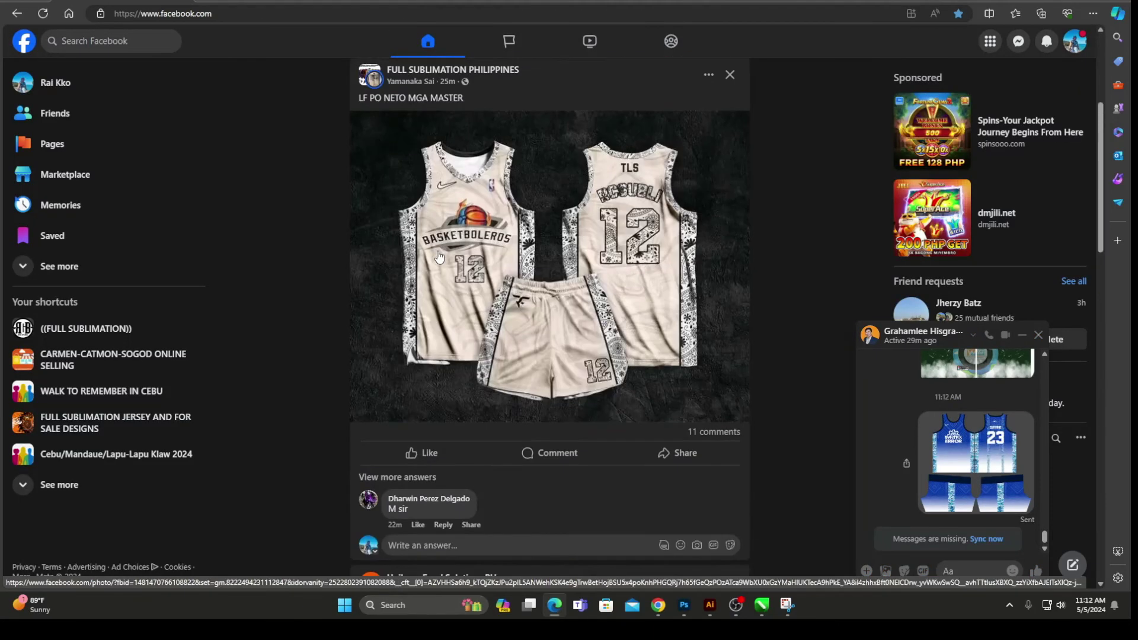
scroll(443, 259, "down", 15)
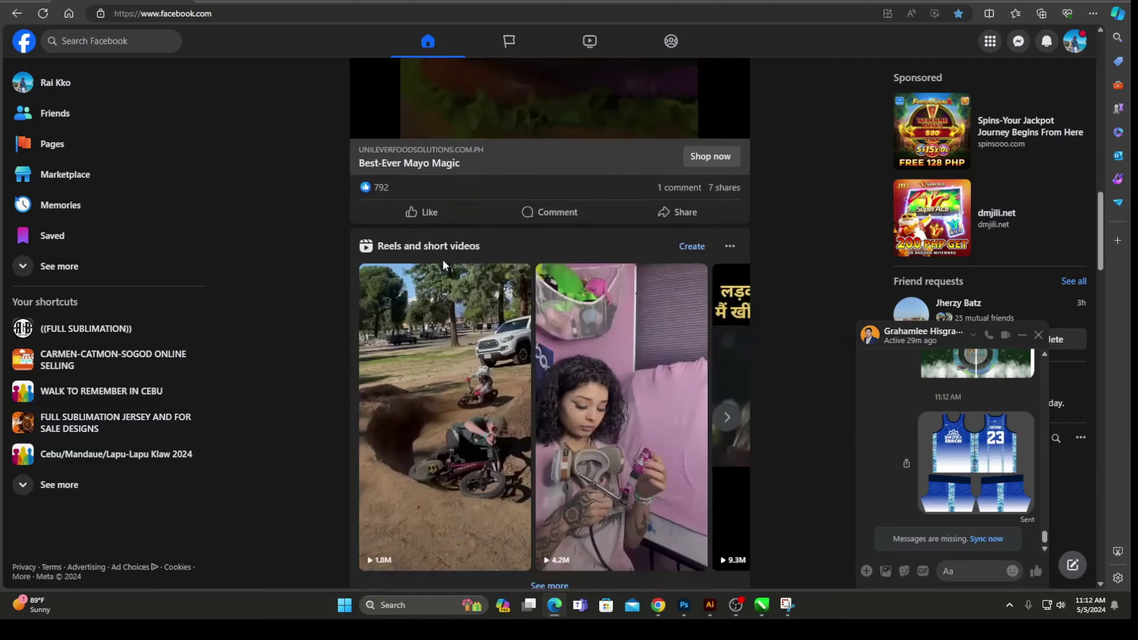
scroll(443, 262, "up", 6)
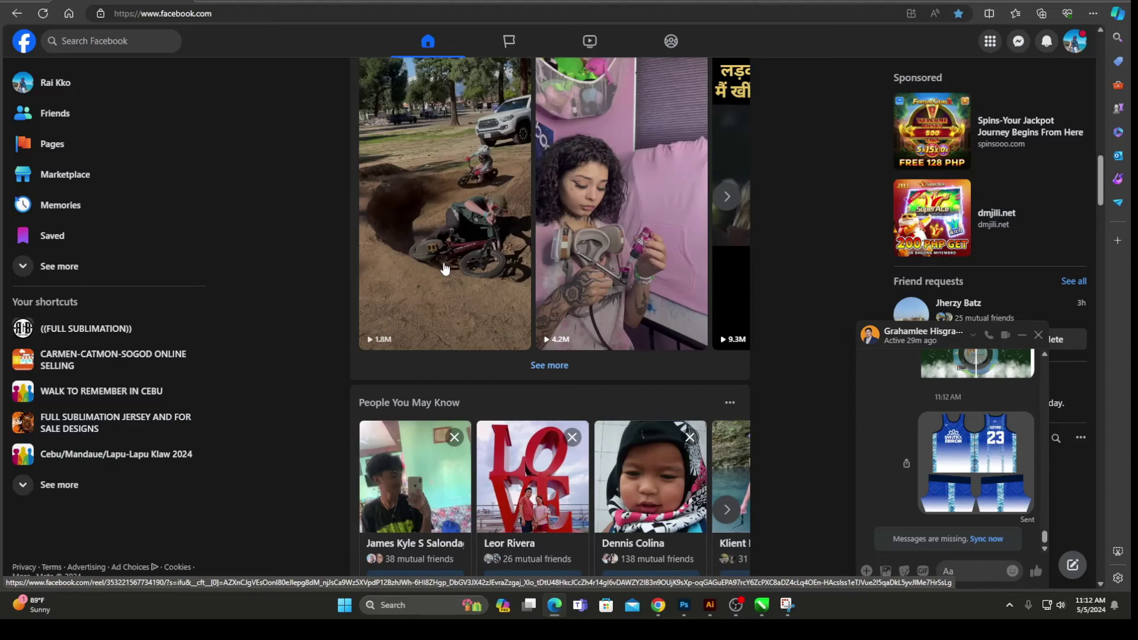
scroll(445, 269, "down", 10)
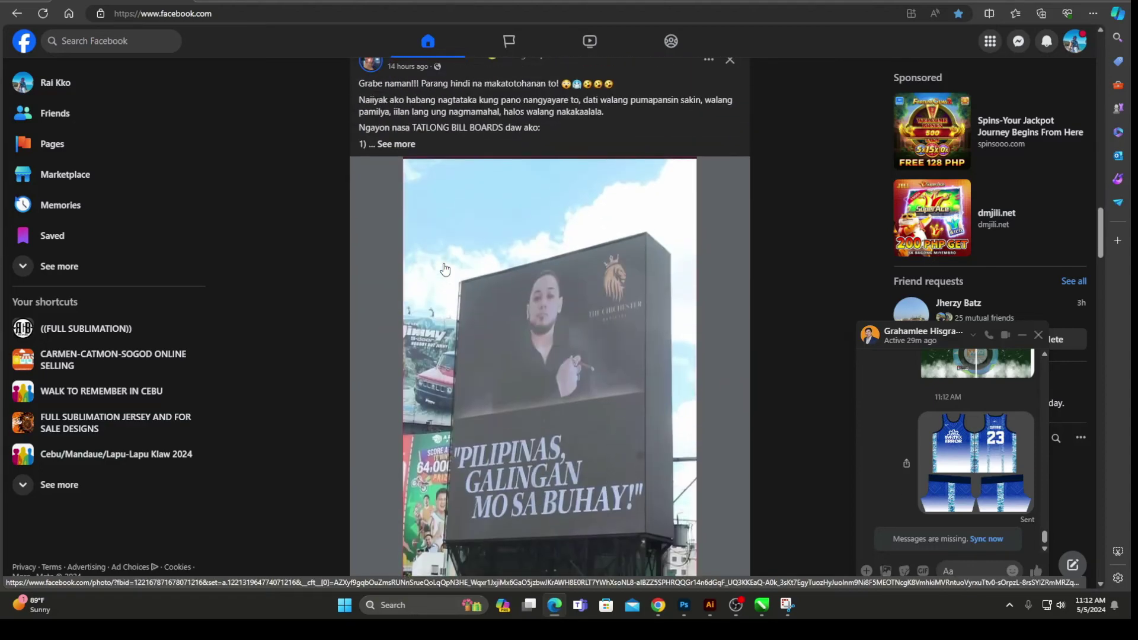
scroll(444, 268, "down", 3)
scroll(444, 269, "up", 4)
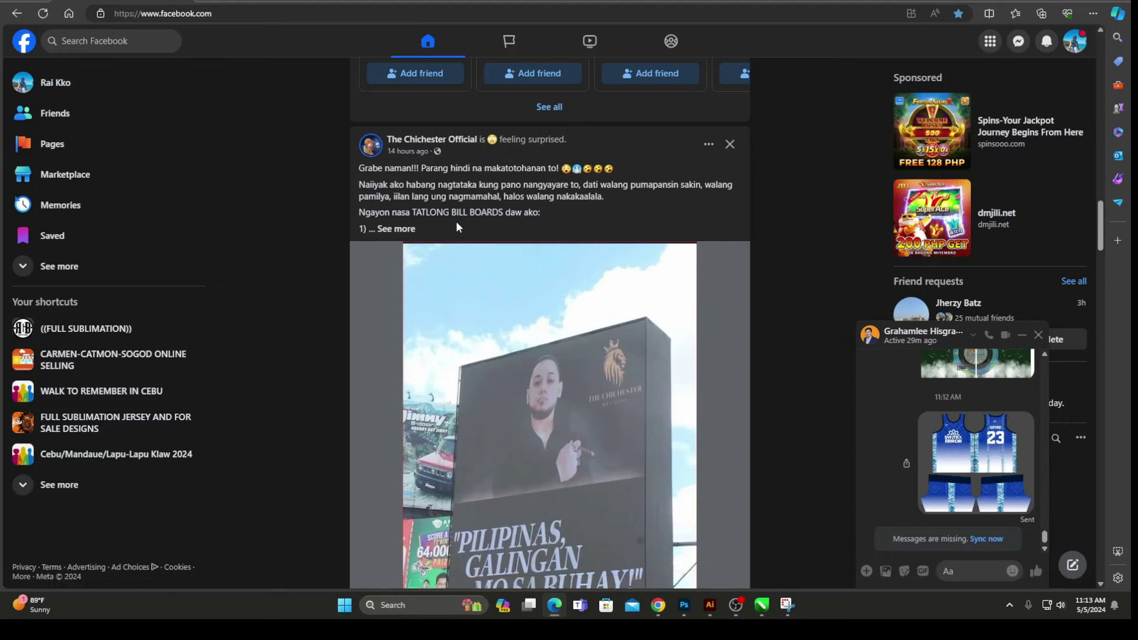
left_click(407, 236)
scroll(578, 250, "down", 3)
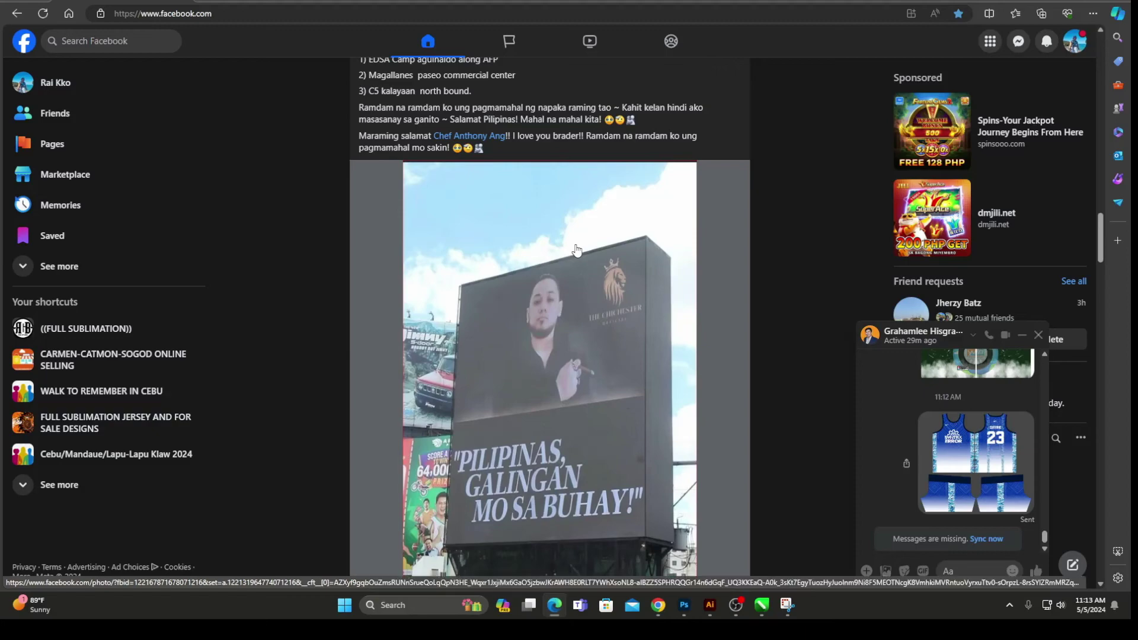
scroll(576, 250, "down", 15)
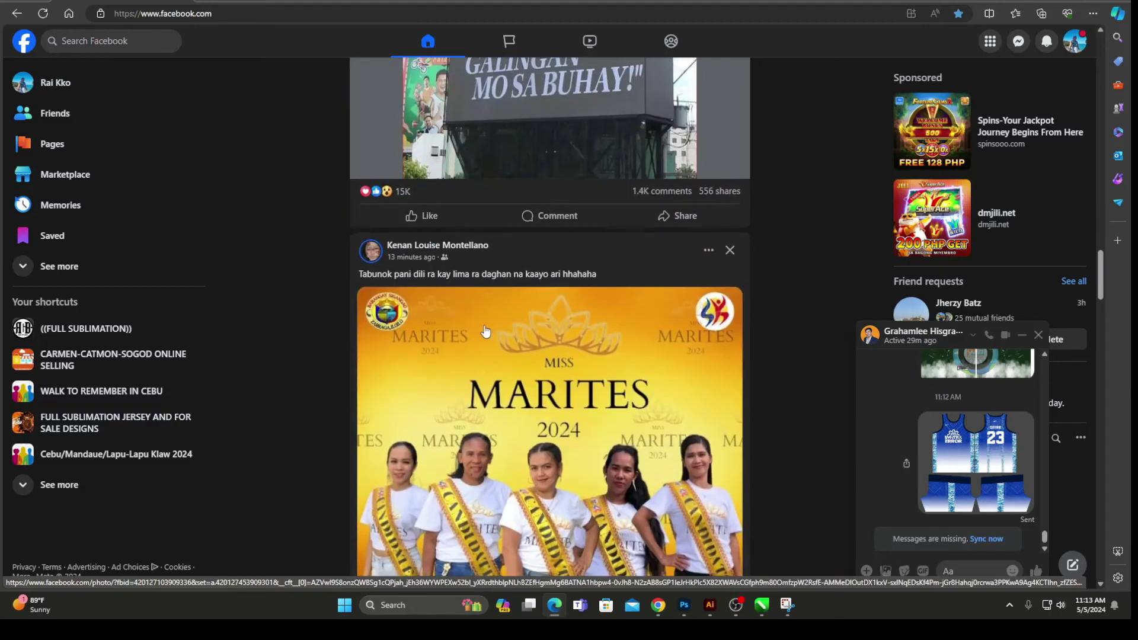
scroll(485, 330, "up", 4)
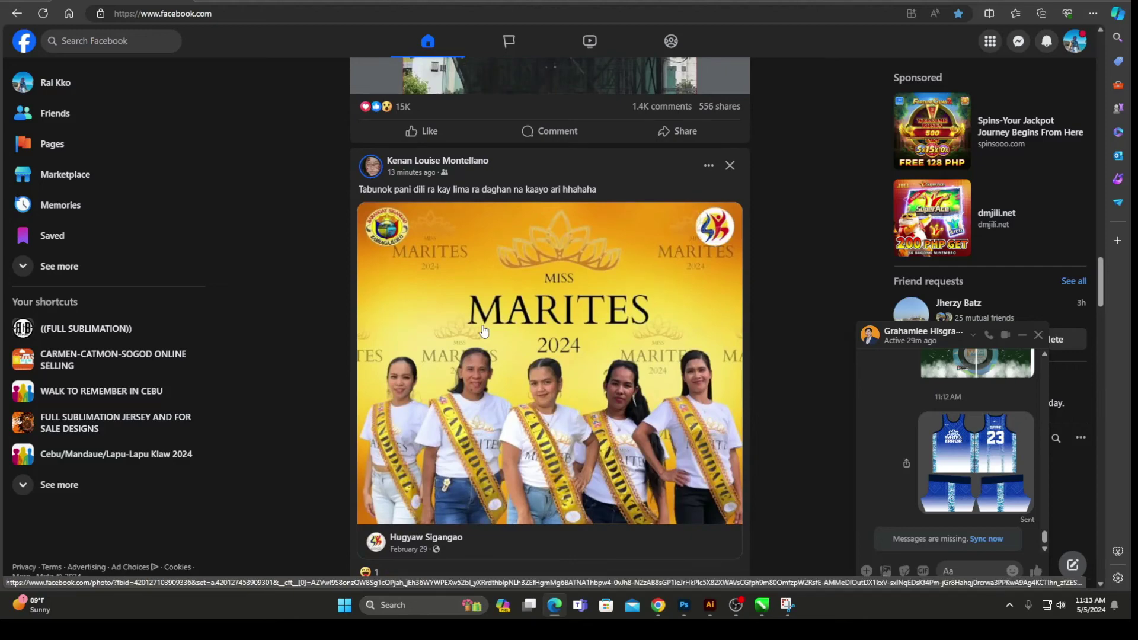
scroll(484, 331, "down", 4)
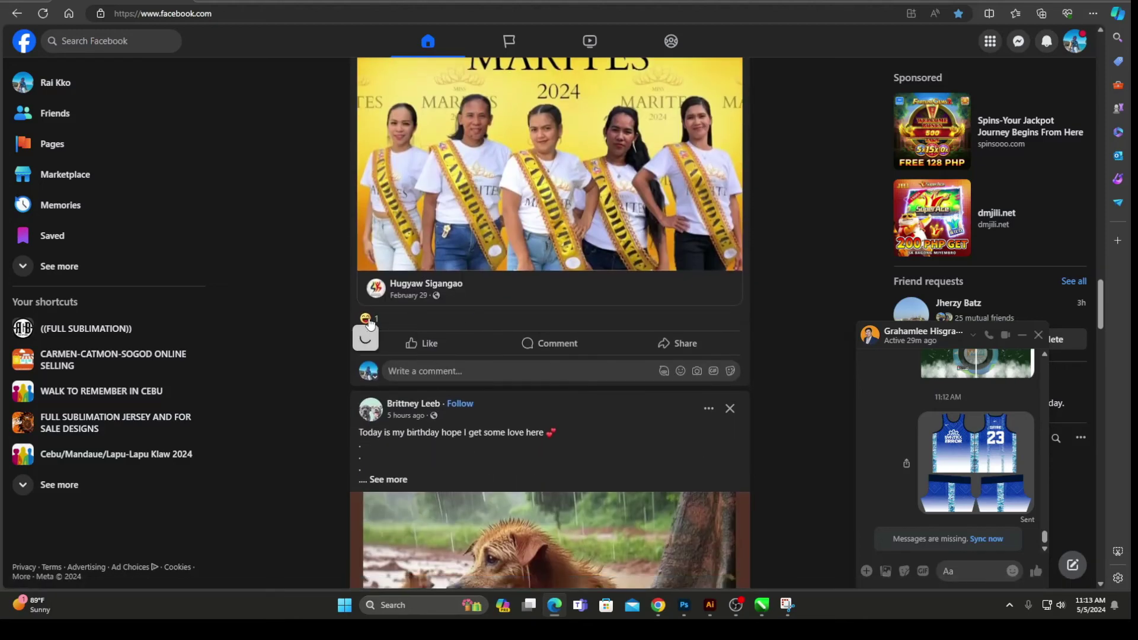
scroll(368, 323, "down", 8)
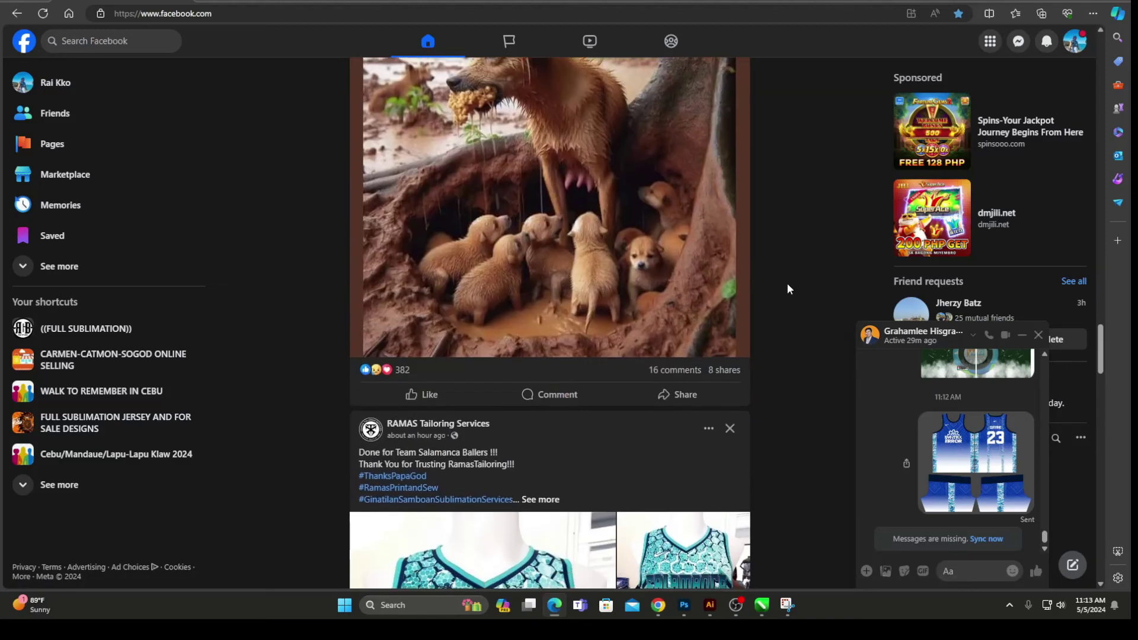
scroll(787, 283, "up", 1)
scroll(786, 282, "down", 7)
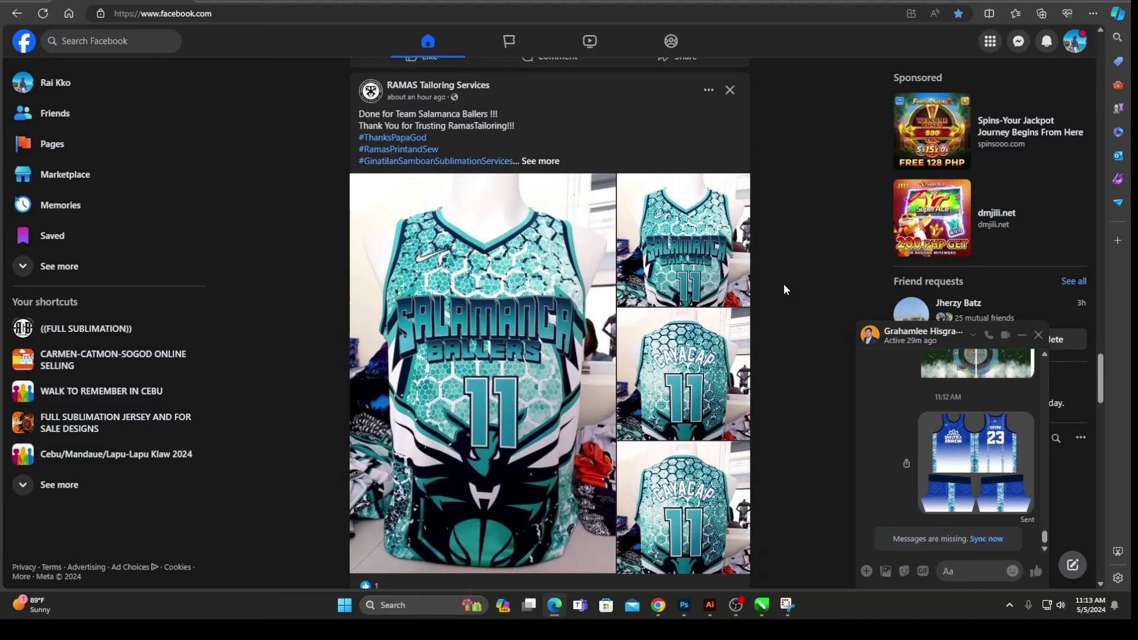